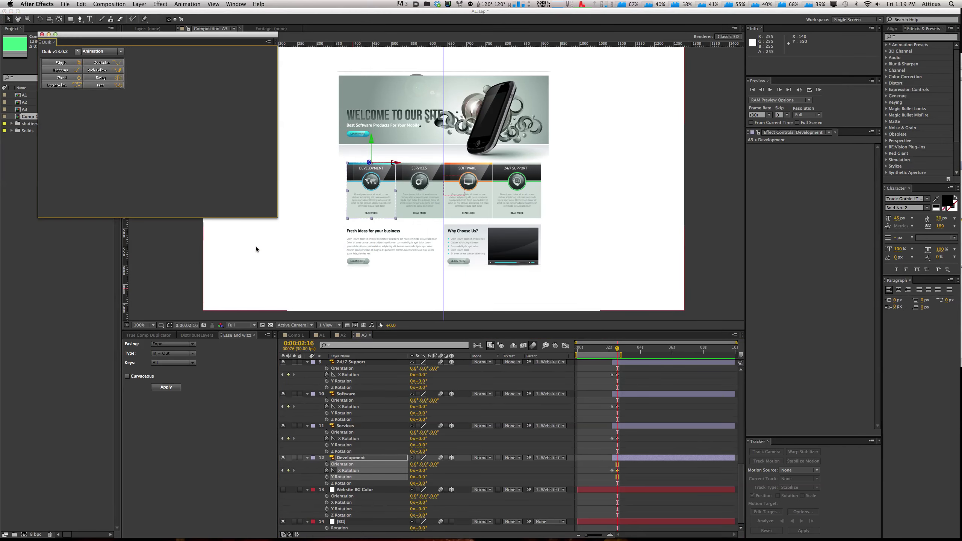
Step: Dock the floating Duik panel beside Ease and Wizz and apply its Spring to the Development layer's X Rotation
{"action": "left_click_drag", "start_coordinate": [43, 44], "coordinate": [195, 428]}
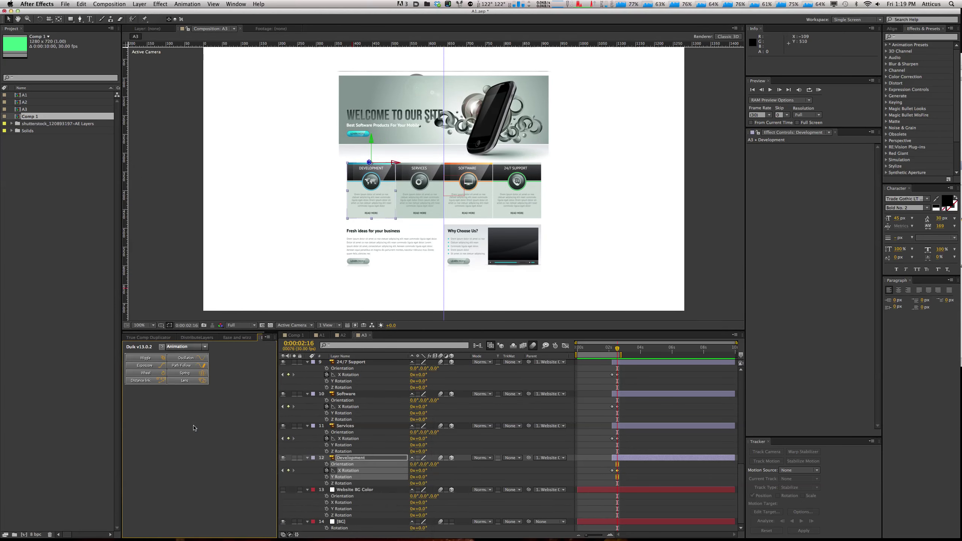
{"action": "left_click", "coordinate": [184, 373]}
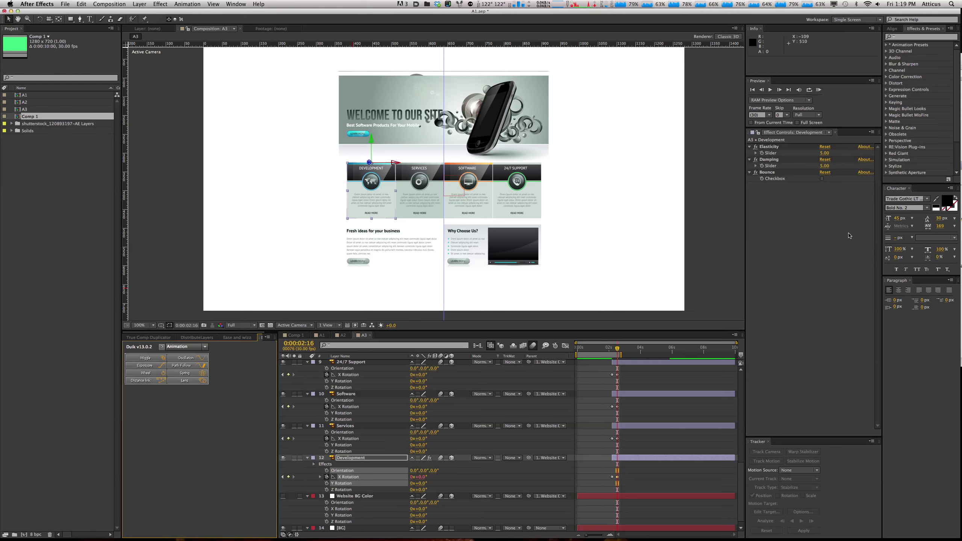
Step: Set the Development layer's spring Elasticity to 1 and its Damping to 2
{"action": "left_click", "coordinate": [824, 153]}
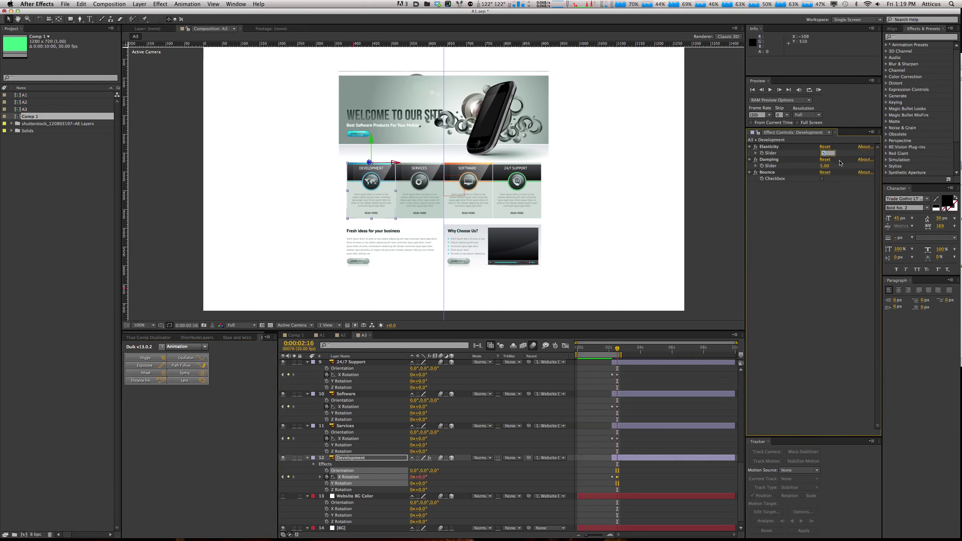
{"action": "key", "text": "Return"}
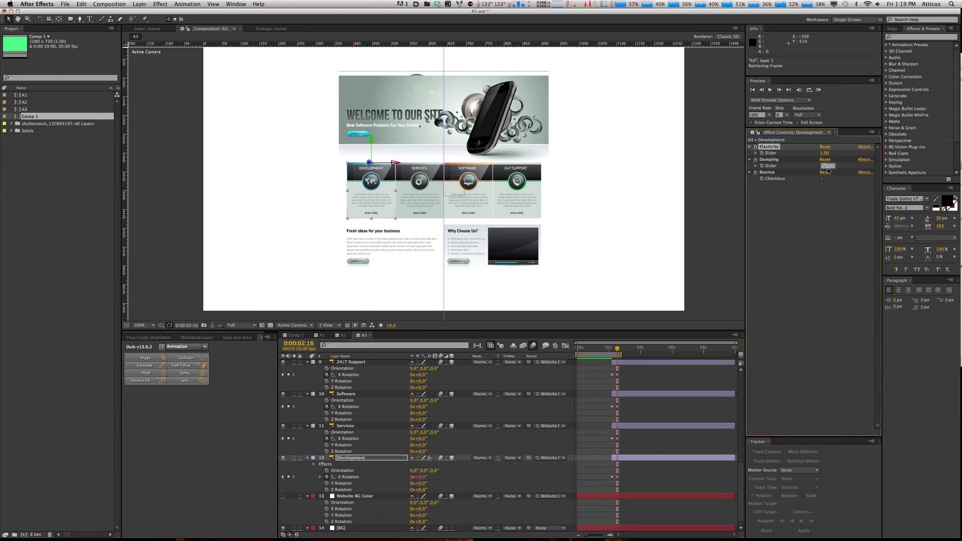
{"action": "left_click", "coordinate": [825, 166]}
{"action": "type", "text": "2"}
{"action": "key", "text": "Return"}
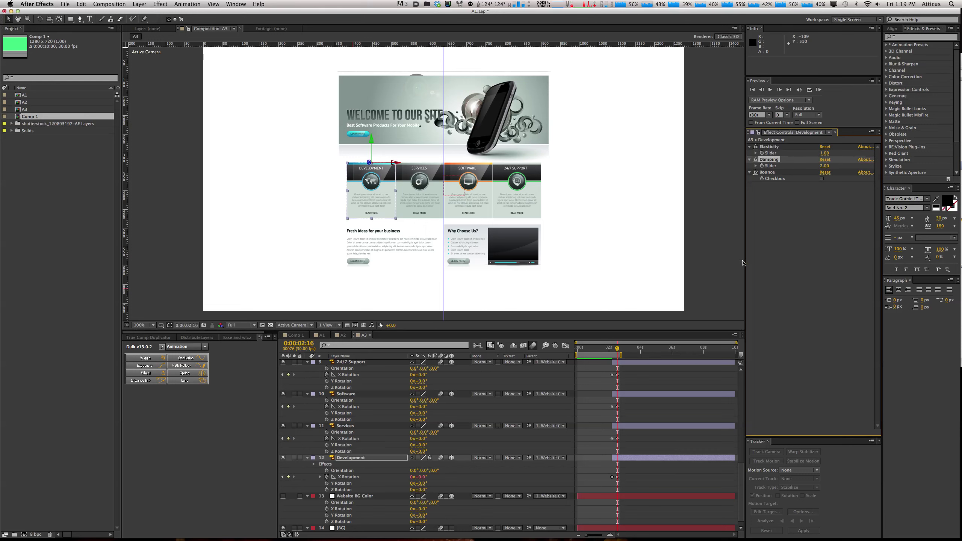
Step: Extend the end of the work area to about 4 seconds and run a RAM preview of the spring motion
{"action": "left_click_drag", "start_coordinate": [621, 354], "coordinate": [642, 358]}
{"action": "key", "text": "KP_0"}
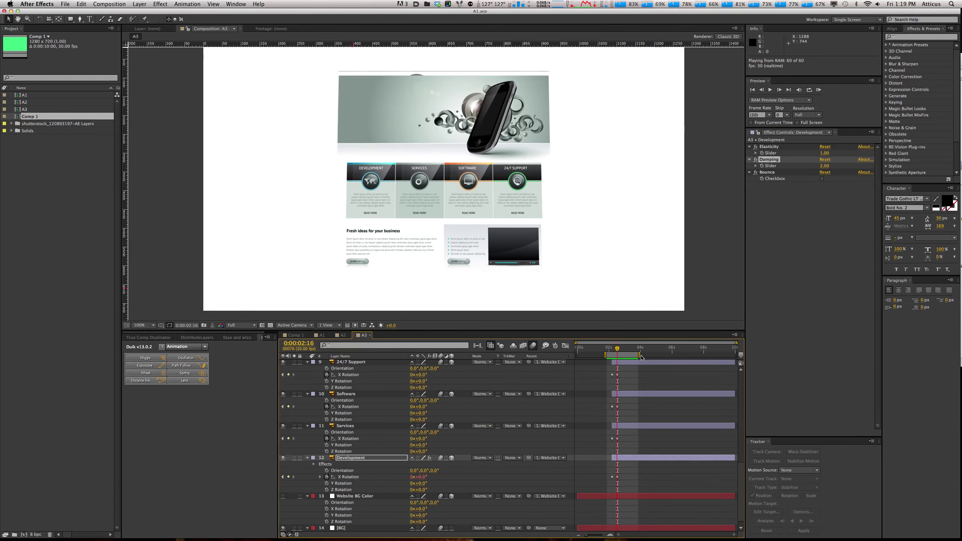
{"action": "key", "text": "space"}
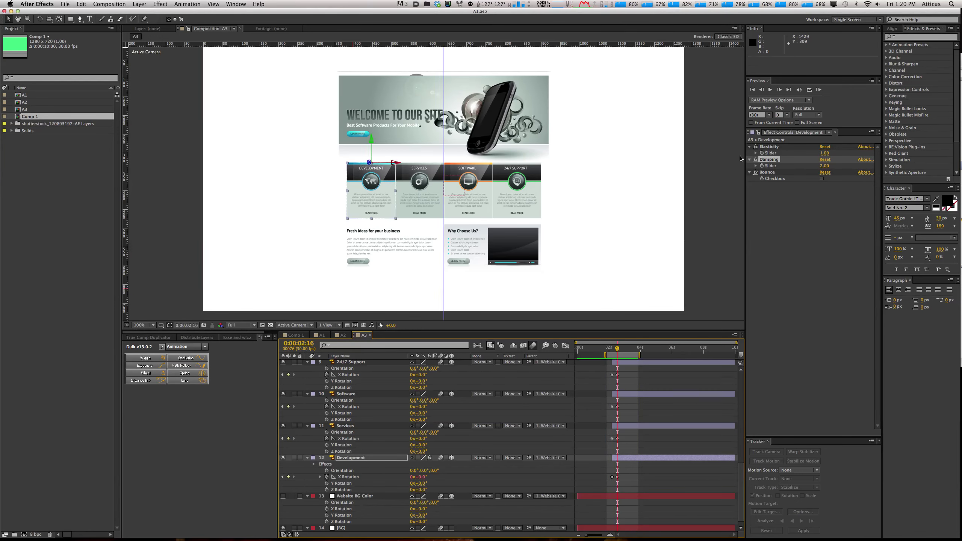
Step: Try a Damping of 1 on the Development layer's spring and preview the motion
{"action": "left_click", "coordinate": [824, 152]}
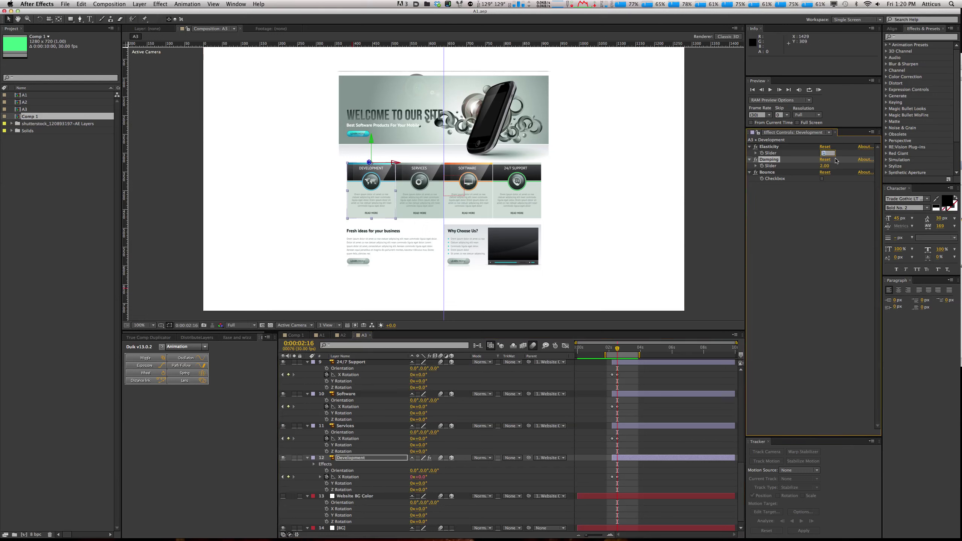
{"action": "left_click", "coordinate": [831, 167]}
{"action": "key", "text": "Return"}
{"action": "left_click", "coordinate": [582, 358]}
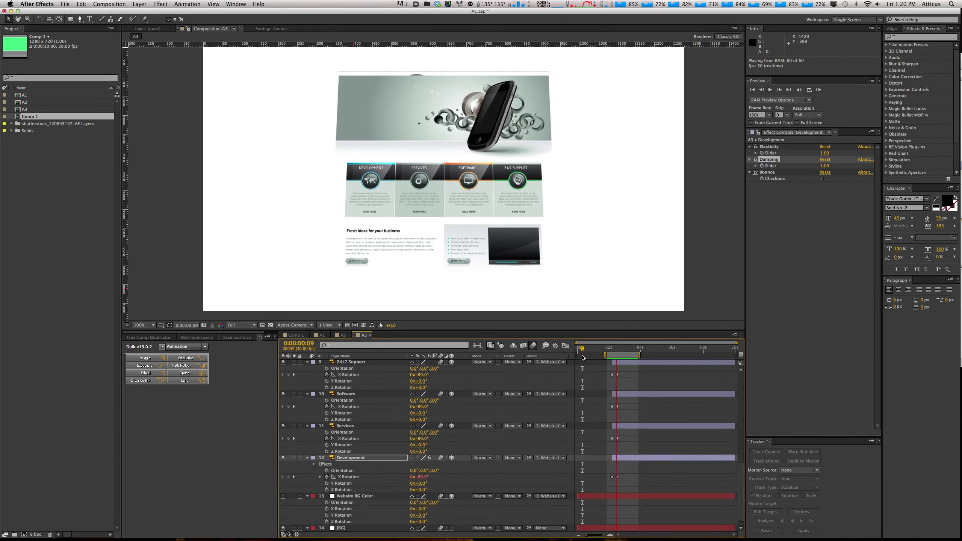
{"action": "key", "text": "space"}
Step: Set the Development layer's spring Damping to 3 and preview the result, parking the playhead at 0:00:02:19
{"action": "left_click", "coordinate": [825, 165]}
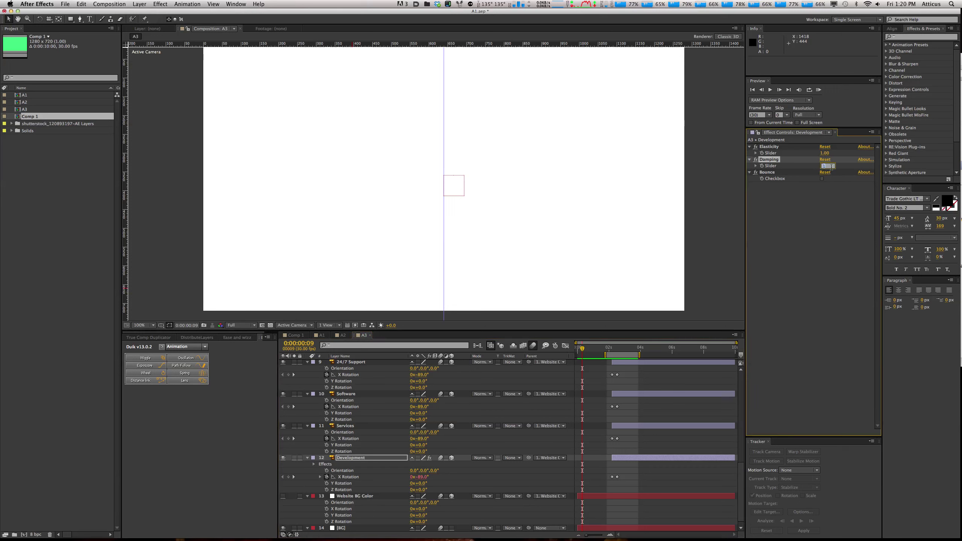
{"action": "left_click", "coordinate": [619, 352]}
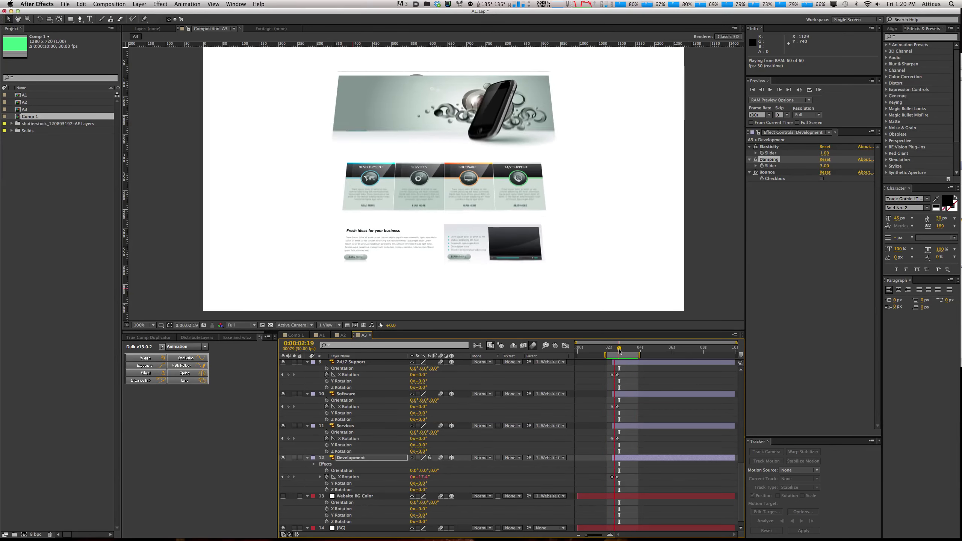
{"action": "key", "text": "space"}
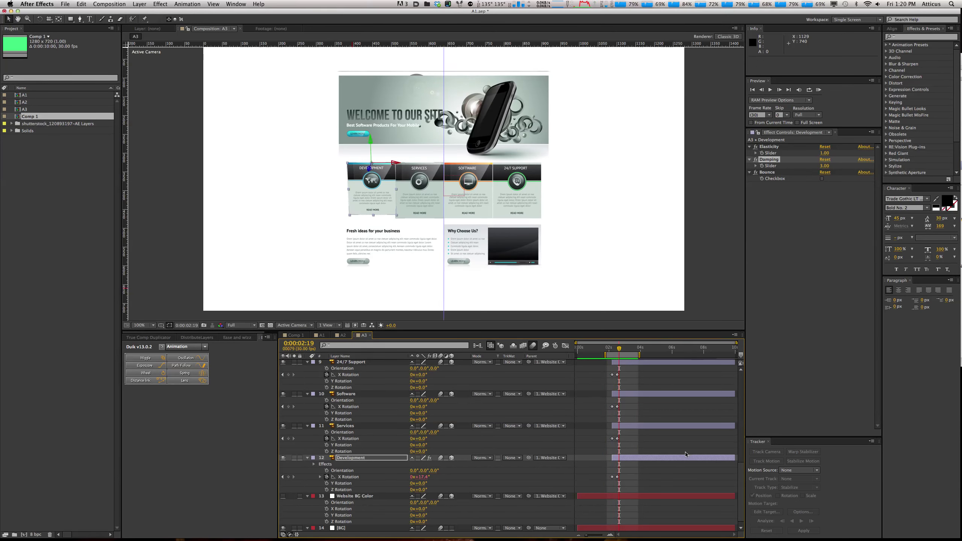
Step: Apply the Duik Spring to the Services layer's X Rotation from its second keyframe
{"action": "left_click", "coordinate": [617, 439]}
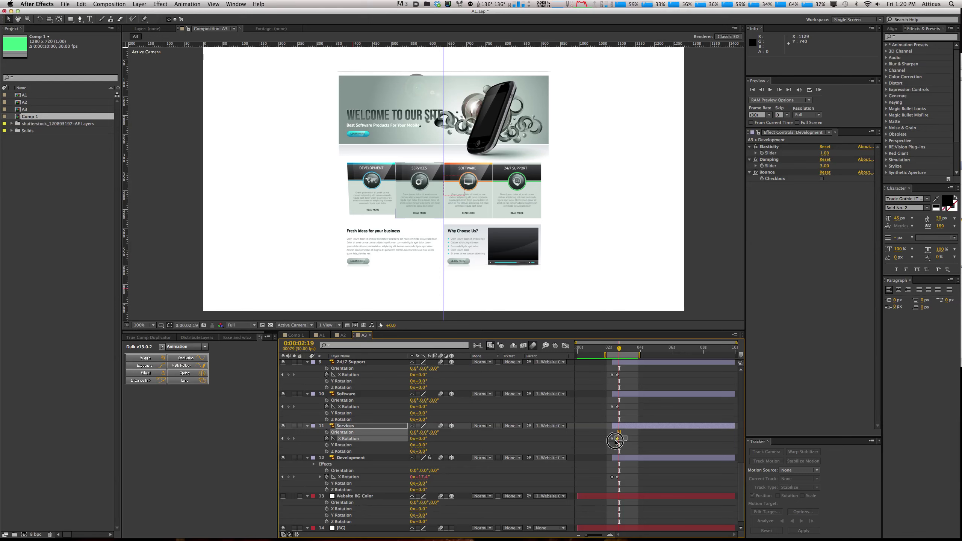
{"action": "left_click", "coordinate": [616, 440]}
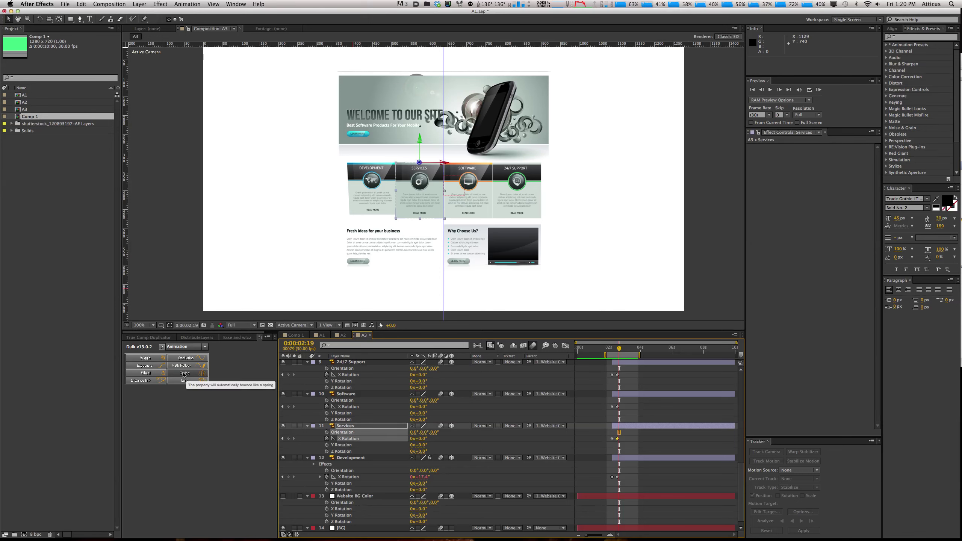
{"action": "left_click", "coordinate": [626, 460]}
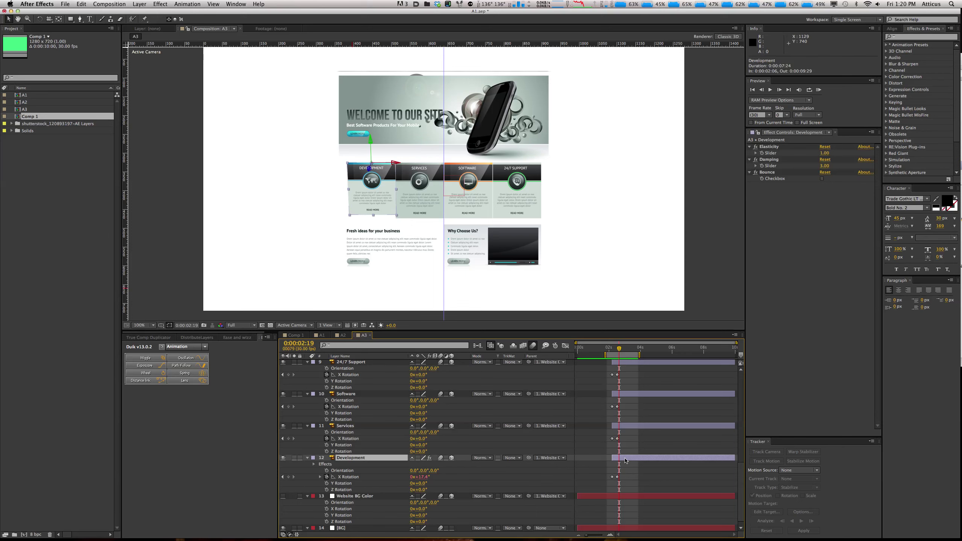
{"action": "left_click", "coordinate": [617, 438]}
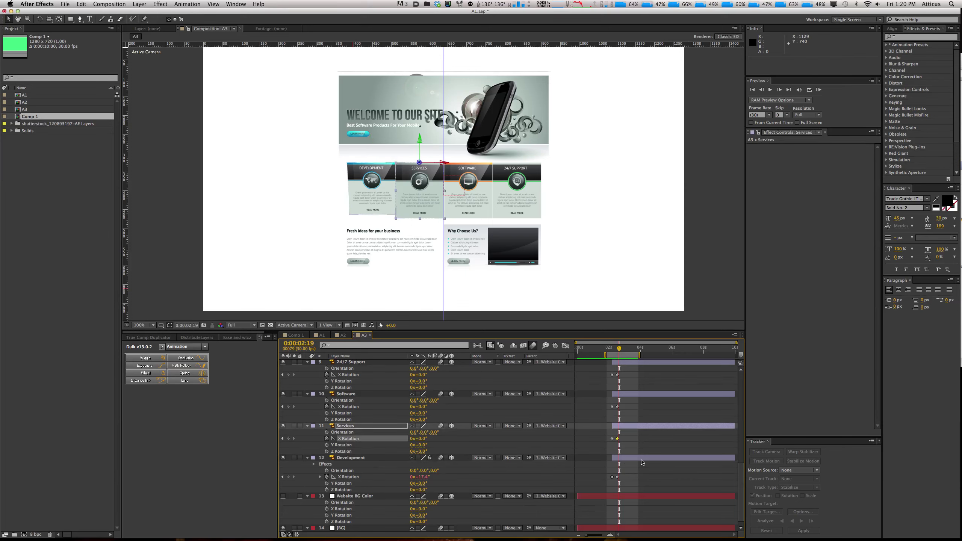
{"action": "left_click", "coordinate": [184, 374]}
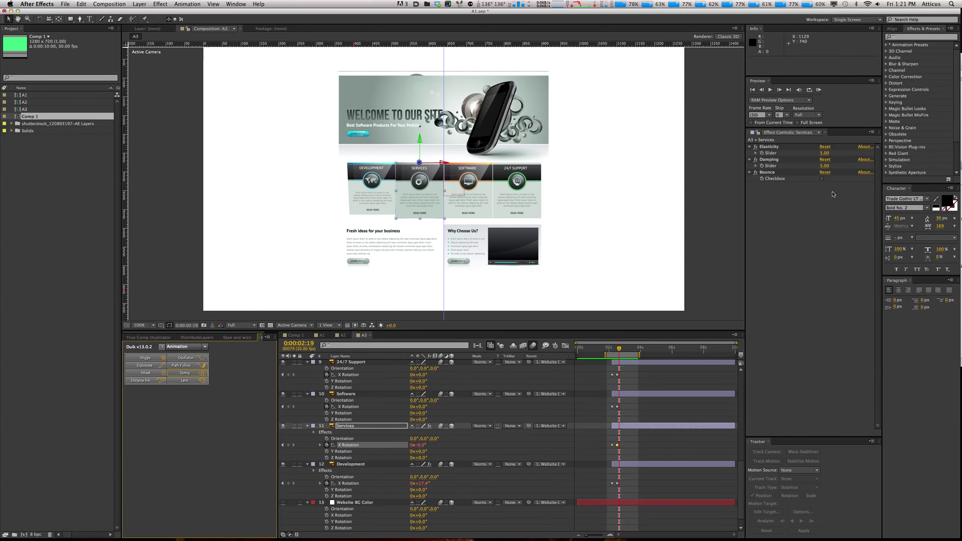
Step: Set the Services layer's spring Elasticity to 1 and lower its Damping
{"action": "left_click", "coordinate": [825, 152]}
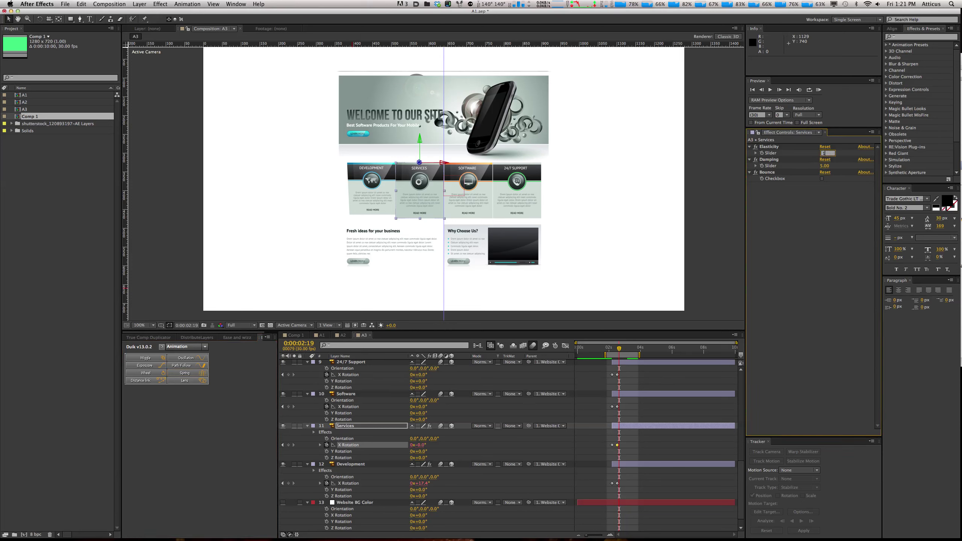
{"action": "type", "text": "1"}
{"action": "key", "text": "Tab"}
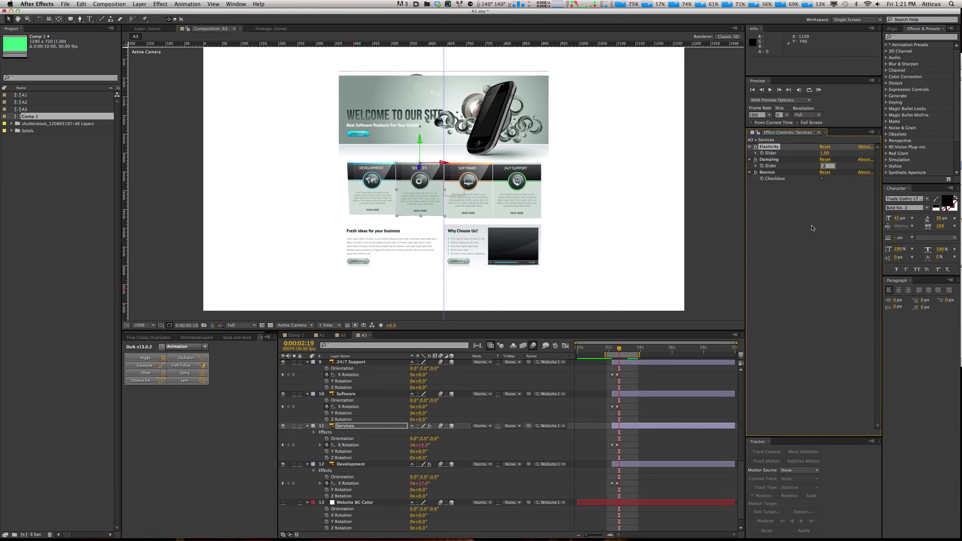
{"action": "key", "text": "Return"}
Step: Apply the Duik Spring to the Software layer's X Rotation keyframes with Elasticity 1.5 and Damping 2
{"action": "left_click_drag", "start_coordinate": [603, 402], "coordinate": [621, 417]}
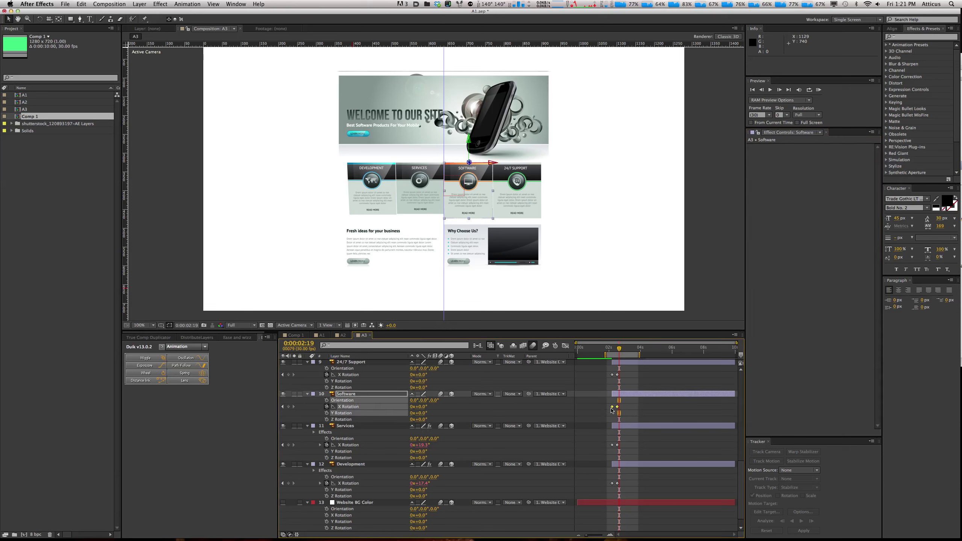
{"action": "left_click", "coordinate": [185, 372]}
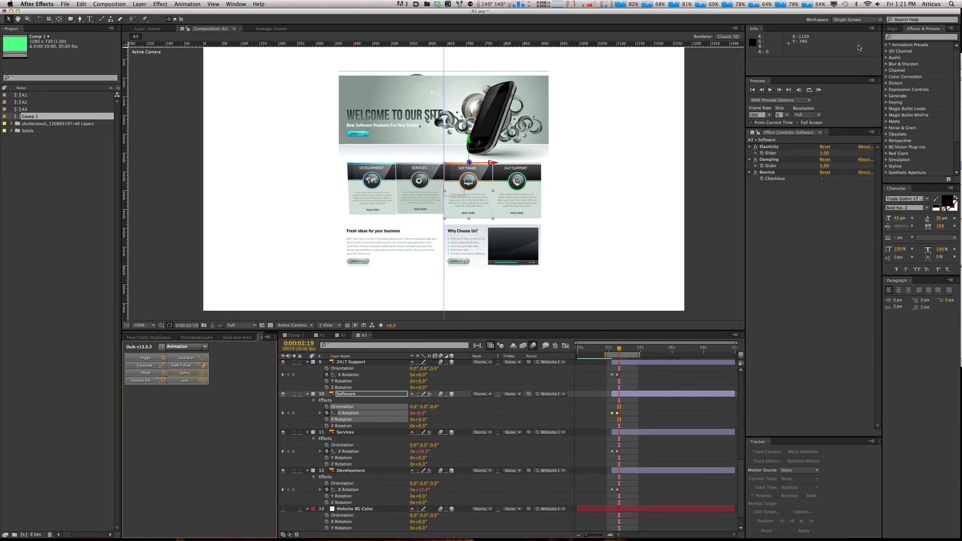
{"action": "left_click", "coordinate": [823, 154]}
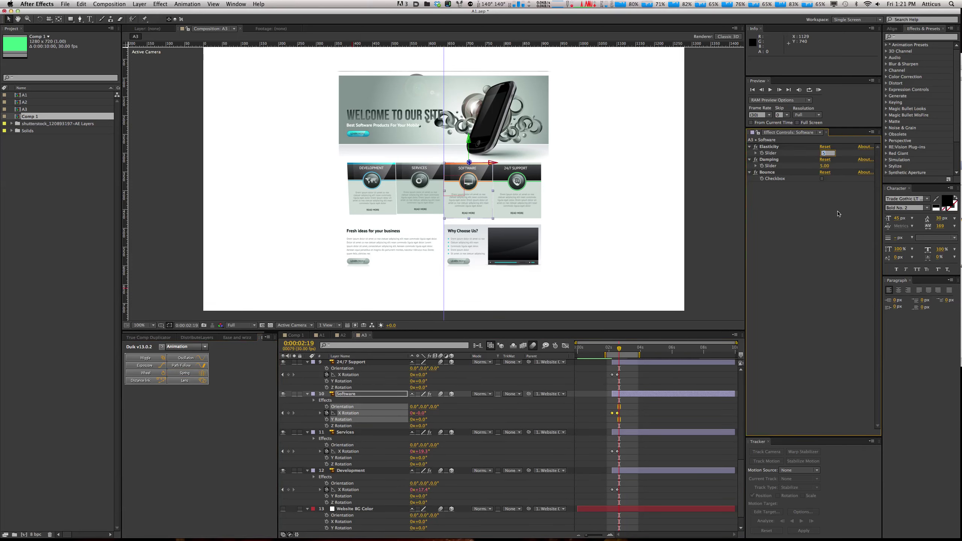
{"action": "type", "text": "1.5"}
{"action": "key", "text": "Tab"}
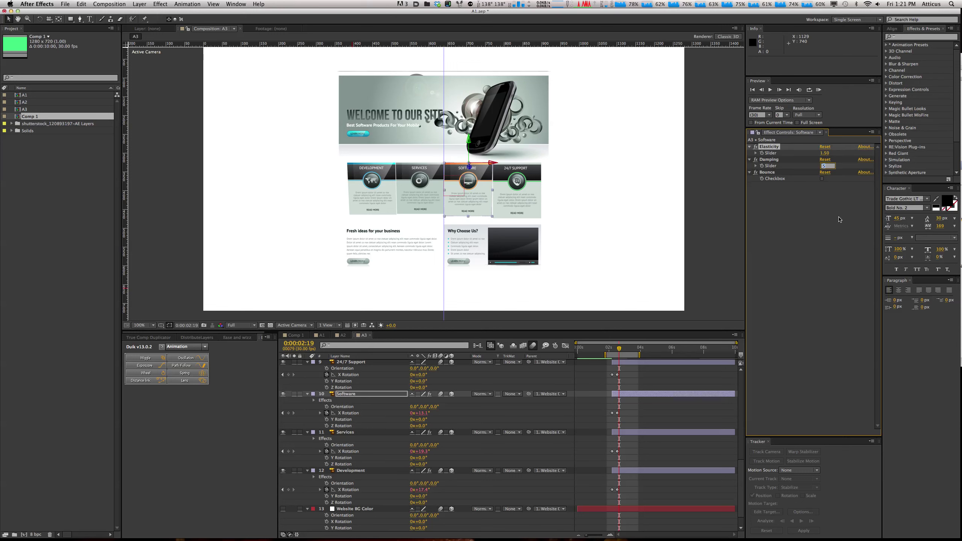
{"action": "type", "text": "2"}
{"action": "key", "text": "Return"}
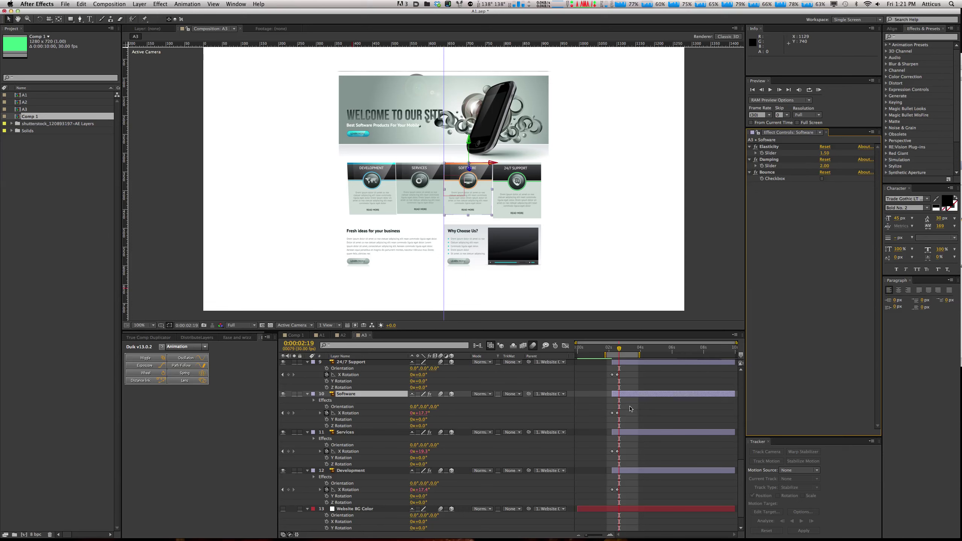
Step: Apply the Duik Spring to the 24/7 Support layer's X Rotation keyframes with Elasticity 1 and Damping 3
{"action": "scroll", "coordinate": [630, 409], "scroll_direction": "up", "scroll_amount": 2}
{"action": "left_click_drag", "start_coordinate": [628, 405], "coordinate": [609, 414]}
{"action": "left_click", "coordinate": [185, 373]}
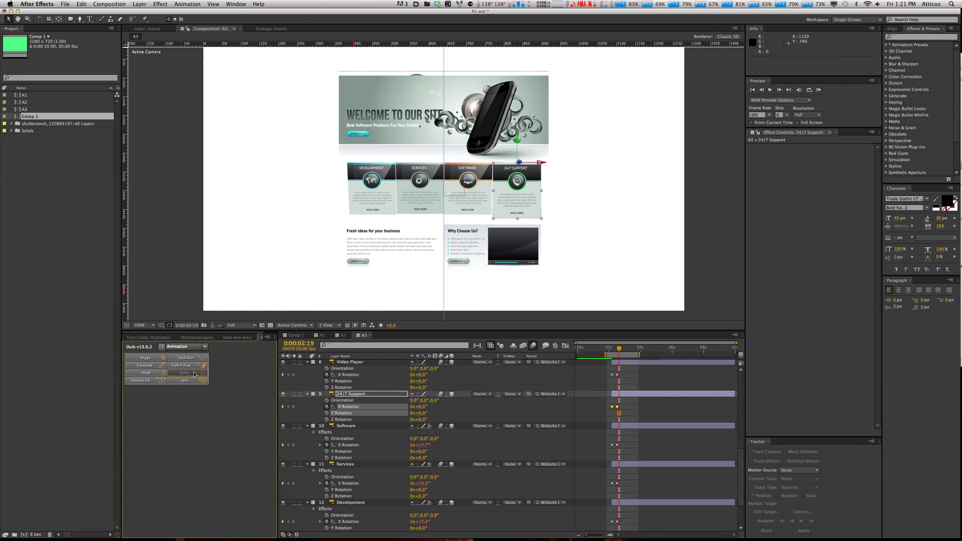
{"action": "left_click", "coordinate": [824, 153]}
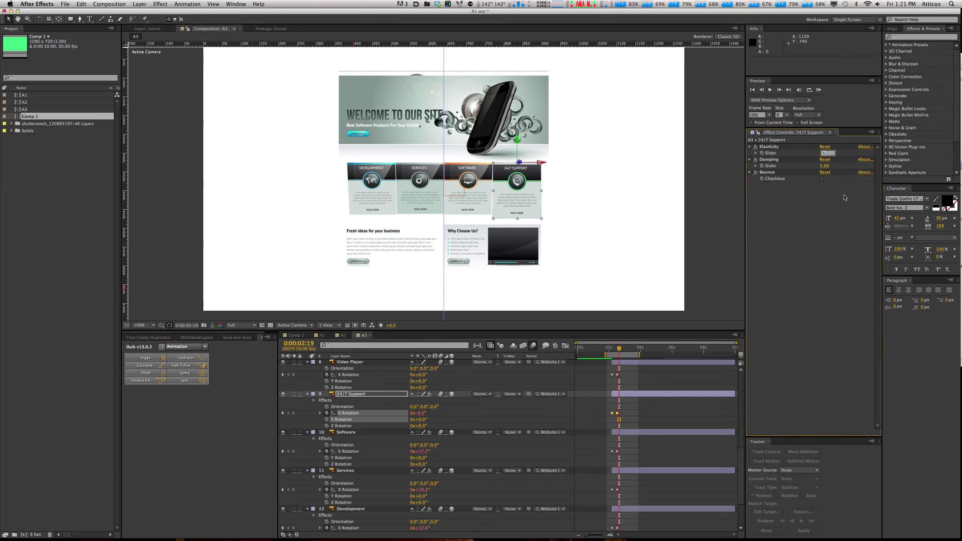
{"action": "key", "text": "Tab"}
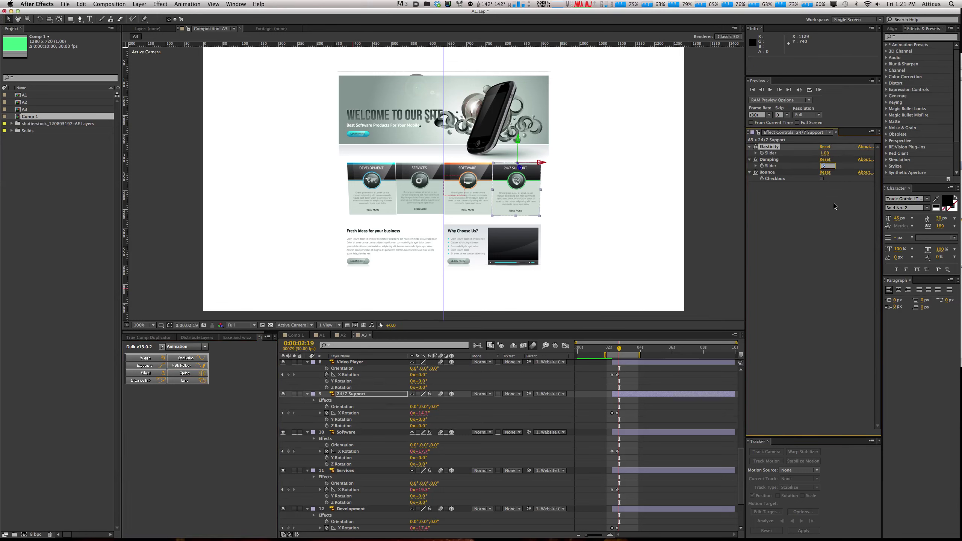
{"action": "type", "text": "3"}
{"action": "key", "text": "Return"}
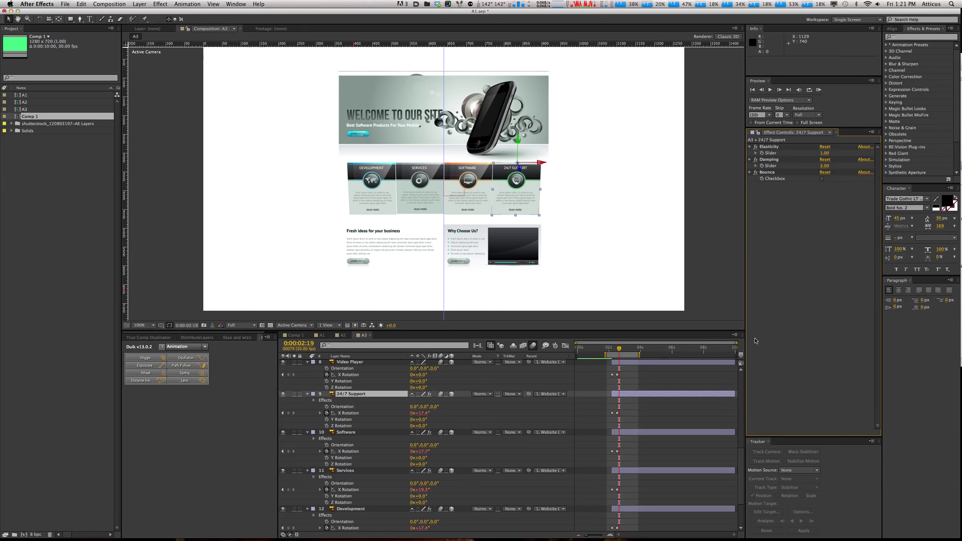
Step: Apply the Duik Spring to the Video Player layer's X Rotation from its second keyframe
{"action": "scroll", "coordinate": [639, 387], "scroll_direction": "up", "scroll_amount": 1}
{"action": "scroll", "coordinate": [639, 387], "scroll_direction": "up", "scroll_amount": 1}
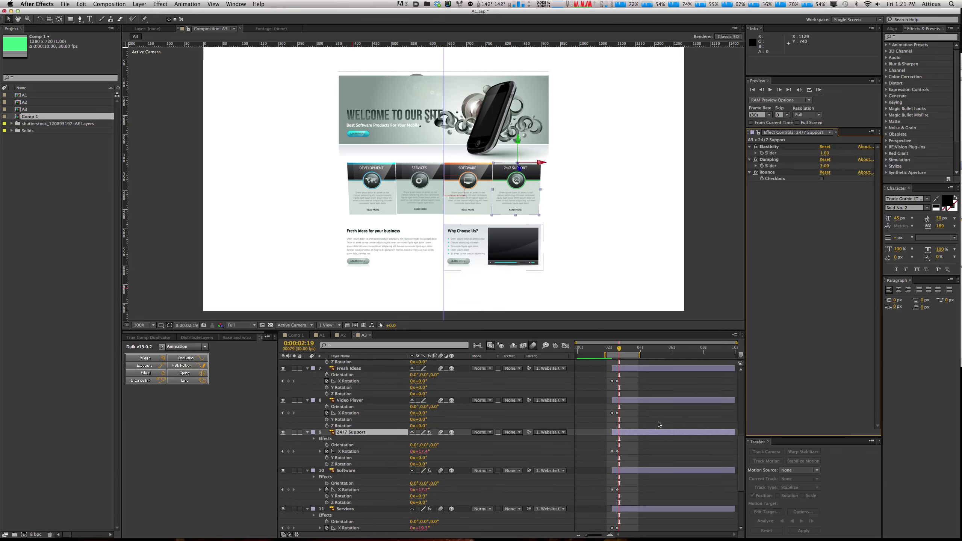
{"action": "left_click_drag", "start_coordinate": [629, 409], "coordinate": [616, 420]}
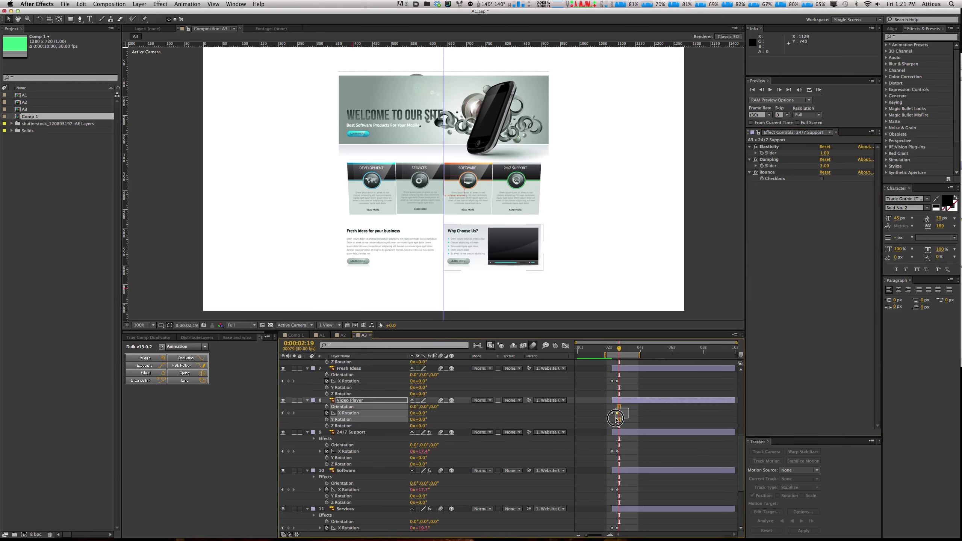
{"action": "left_click", "coordinate": [185, 373]}
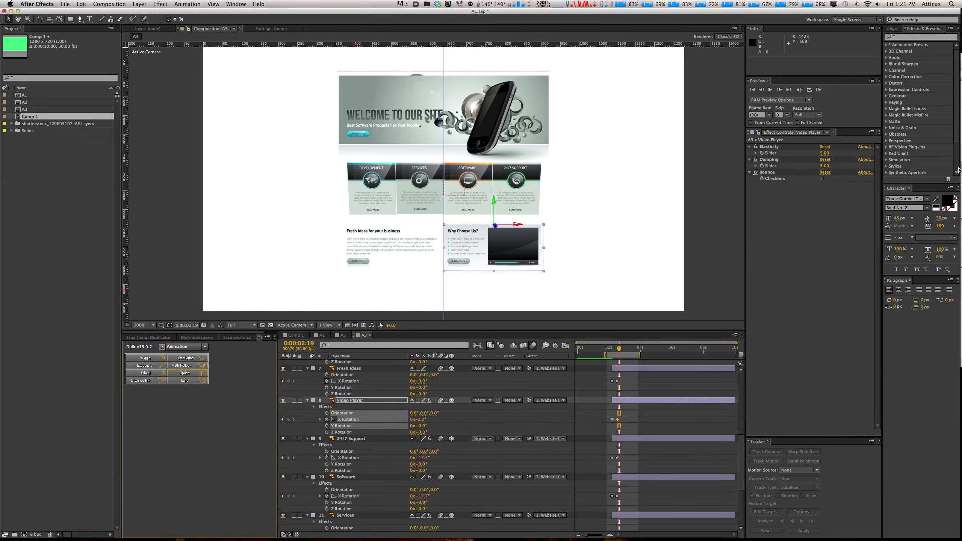
Step: Set the Video Player layer's spring Elasticity to 1 and its Damping to 2
{"action": "left_click", "coordinate": [824, 153]}
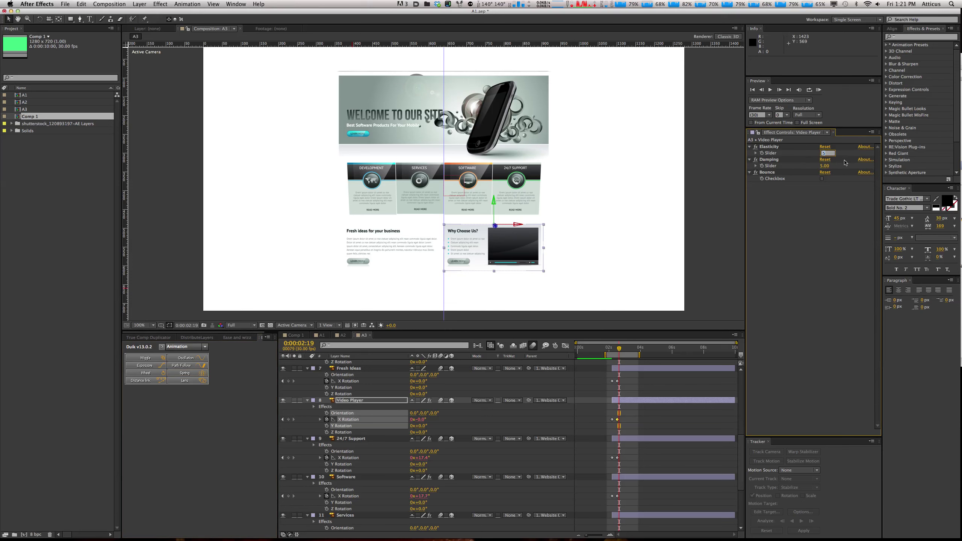
{"action": "type", "text": "2"}
{"action": "left_click", "coordinate": [825, 165]}
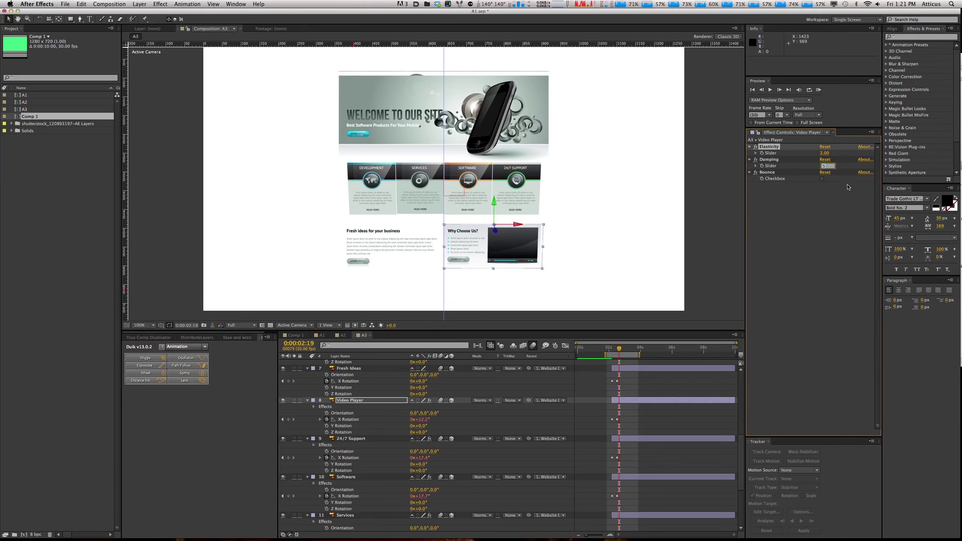
{"action": "left_click", "coordinate": [825, 155]}
{"action": "type", "text": "1"}
{"action": "left_click", "coordinate": [824, 166]}
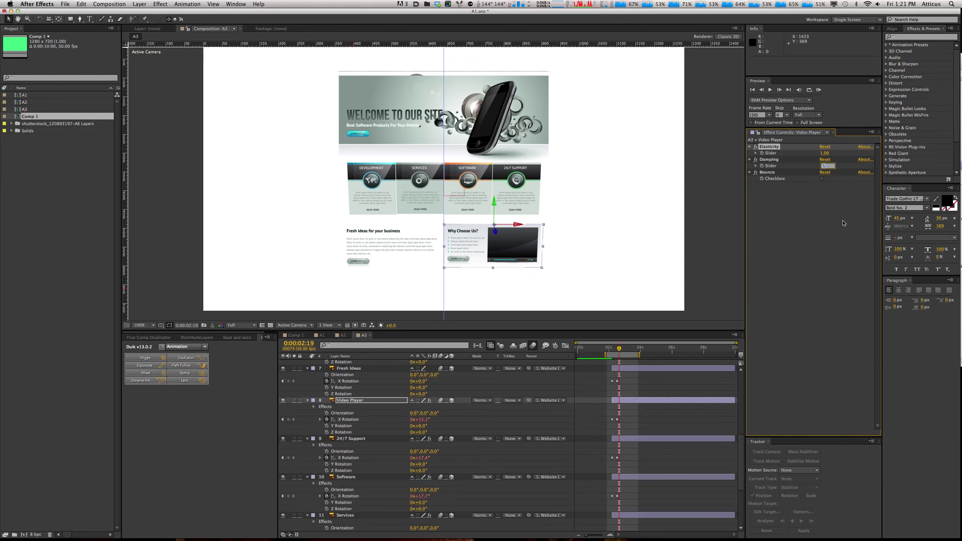
{"action": "type", "text": "2"}
{"action": "key", "text": "Return"}
{"action": "scroll", "coordinate": [633, 406], "scroll_direction": "up", "scroll_amount": 3}
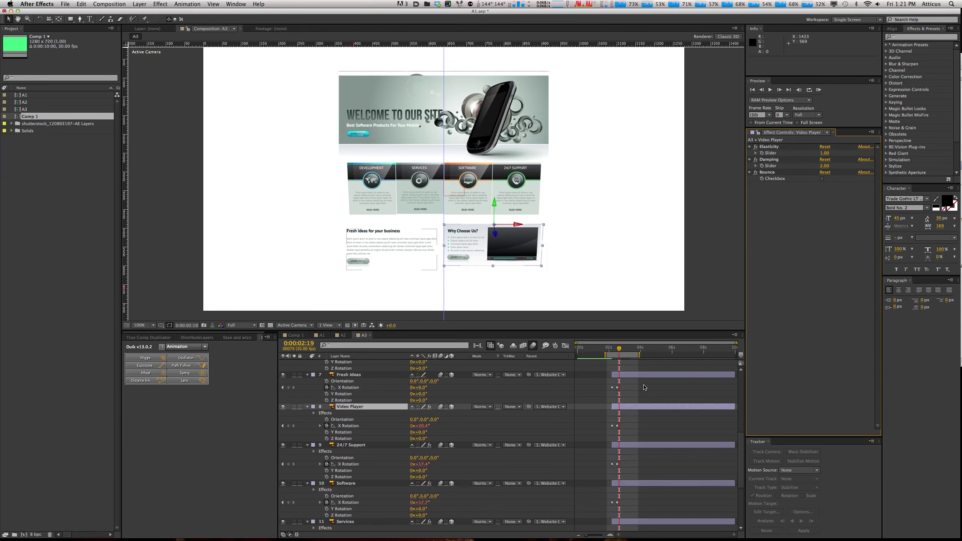
Step: Apply the Duik Spring to the Fresh Ideas layer's second X Rotation keyframe with Elasticity 1 and Damping 2.5
{"action": "left_click_drag", "start_coordinate": [610, 421], "coordinate": [624, 414]}
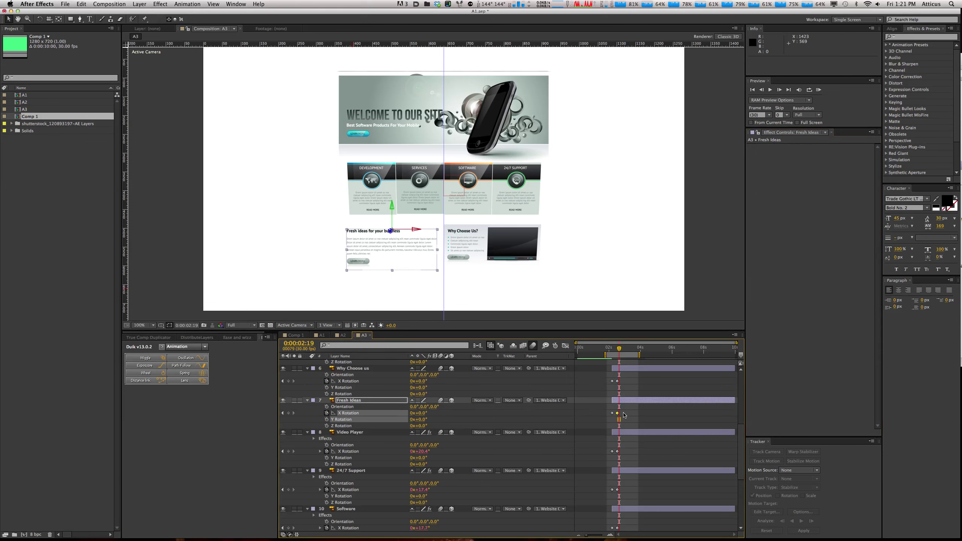
{"action": "left_click", "coordinate": [184, 373]}
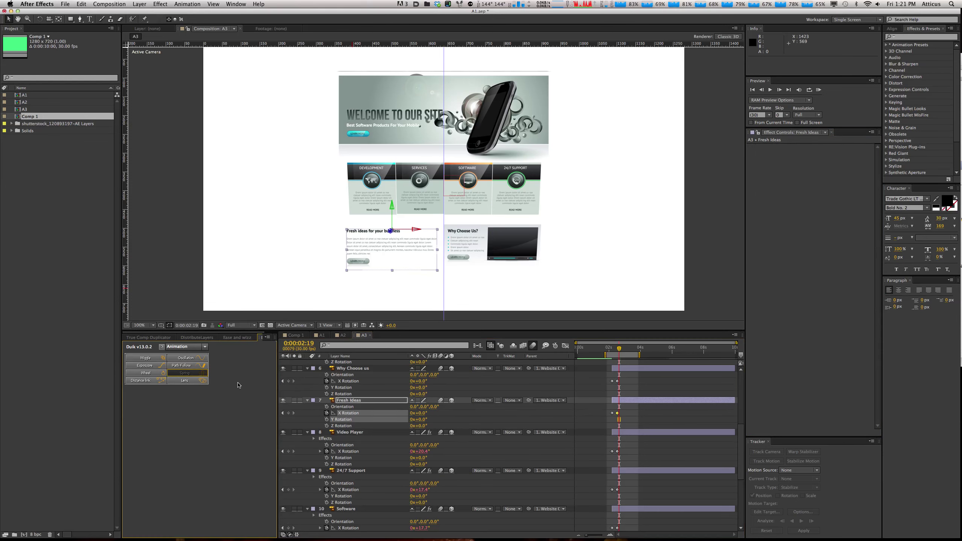
{"action": "left_click", "coordinate": [823, 153]}
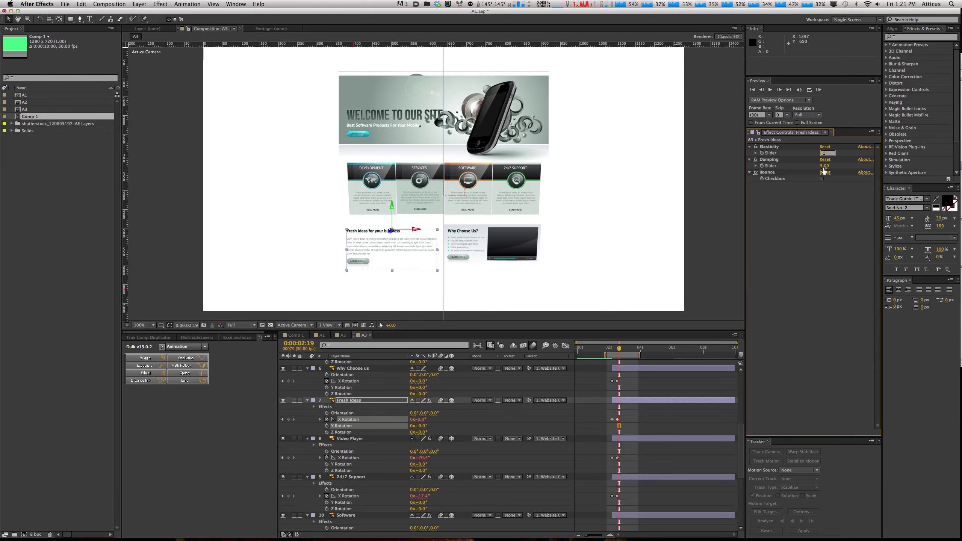
{"action": "type", "text": "1"}
{"action": "key", "text": "Tab"}
{"action": "type", "text": "2"}
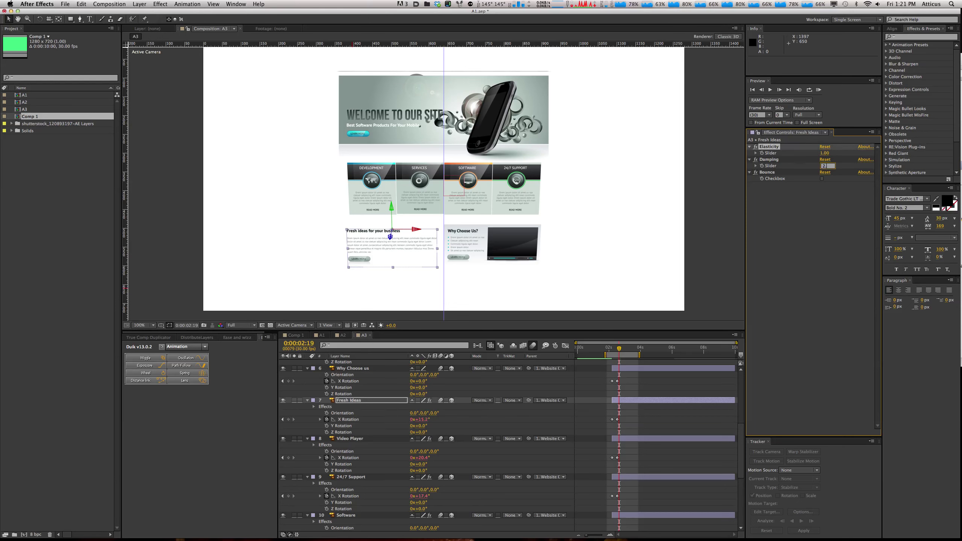
{"action": "type", "text": ".5"}
Step: Apply the Duik Spring to the Why Choose us layer's second X Rotation keyframe with Elasticity 1.3
{"action": "left_click", "coordinate": [627, 378]}
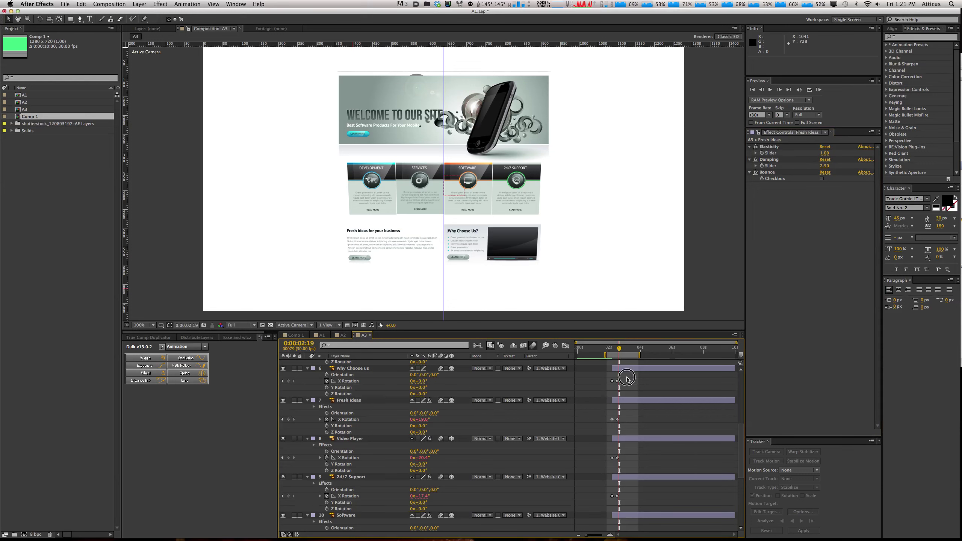
{"action": "left_click_drag", "start_coordinate": [627, 378], "coordinate": [614, 383]}
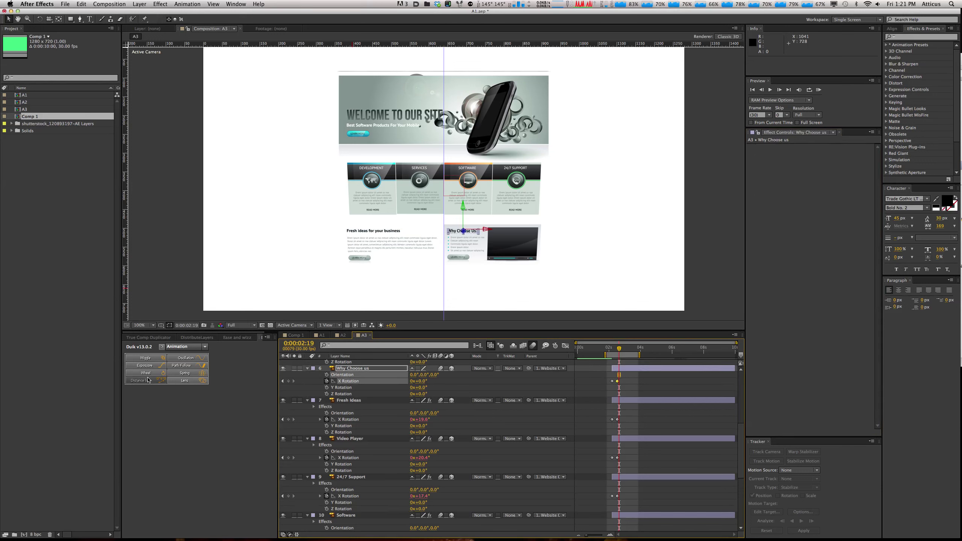
{"action": "left_click", "coordinate": [181, 374]}
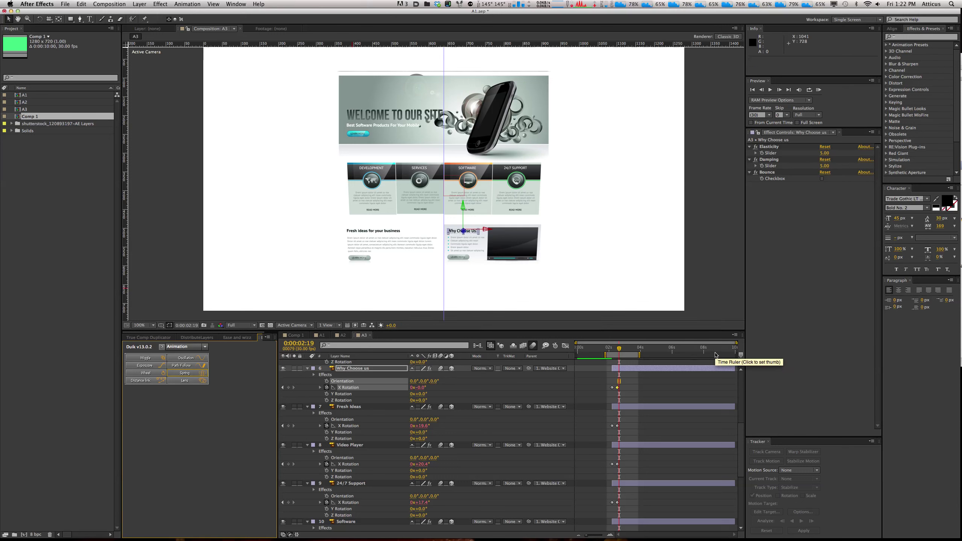
{"action": "left_click", "coordinate": [822, 154]}
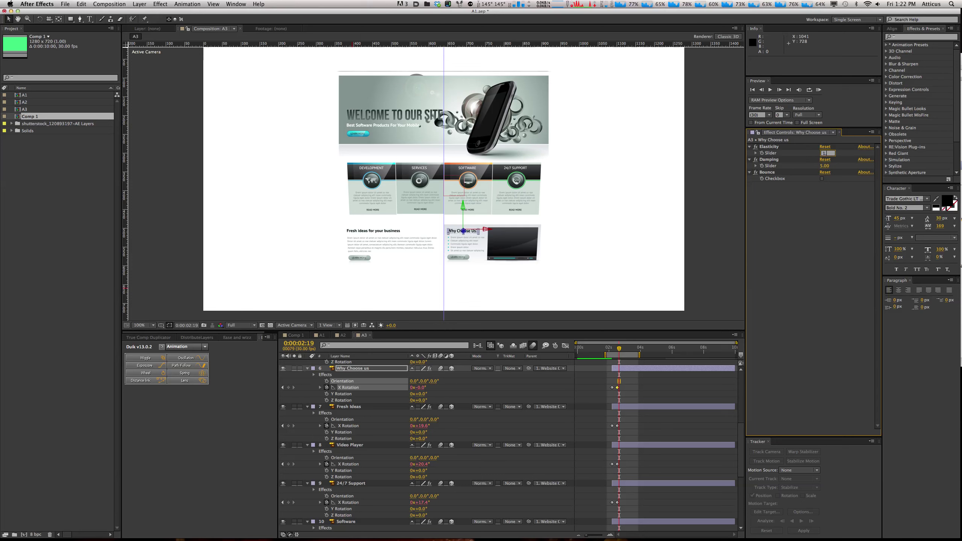
Step: Try a spring Damping of 2 on the Why Choose us layer and undo that change
{"action": "left_click", "coordinate": [825, 166]}
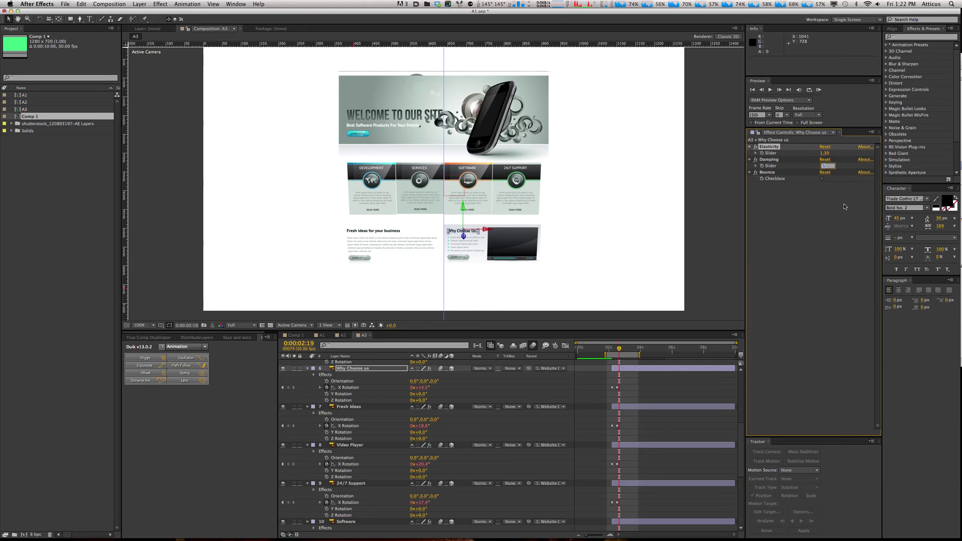
{"action": "type", "text": "2"}
{"action": "key", "text": "Return"}
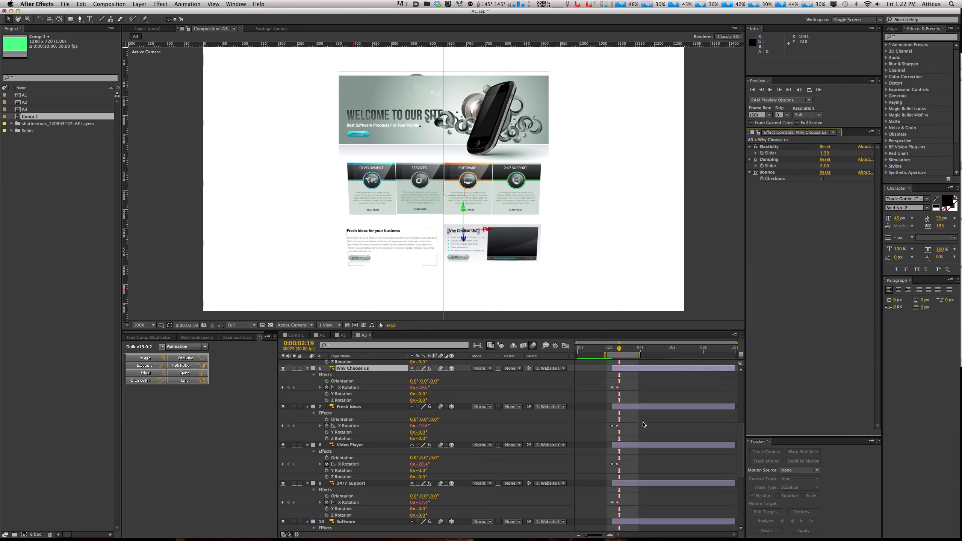
{"action": "scroll", "coordinate": [635, 406], "scroll_direction": "up", "scroll_amount": 10}
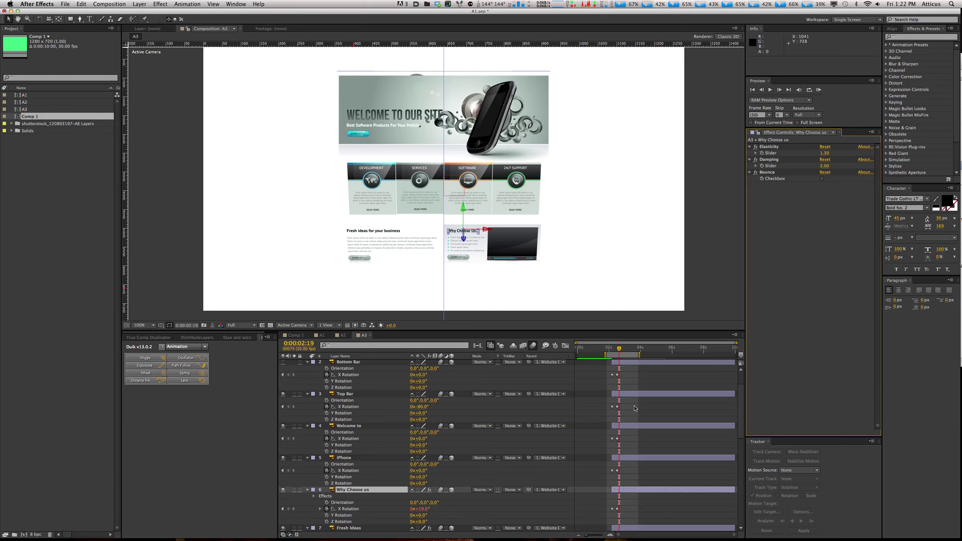
{"action": "key", "text": "super+z"}
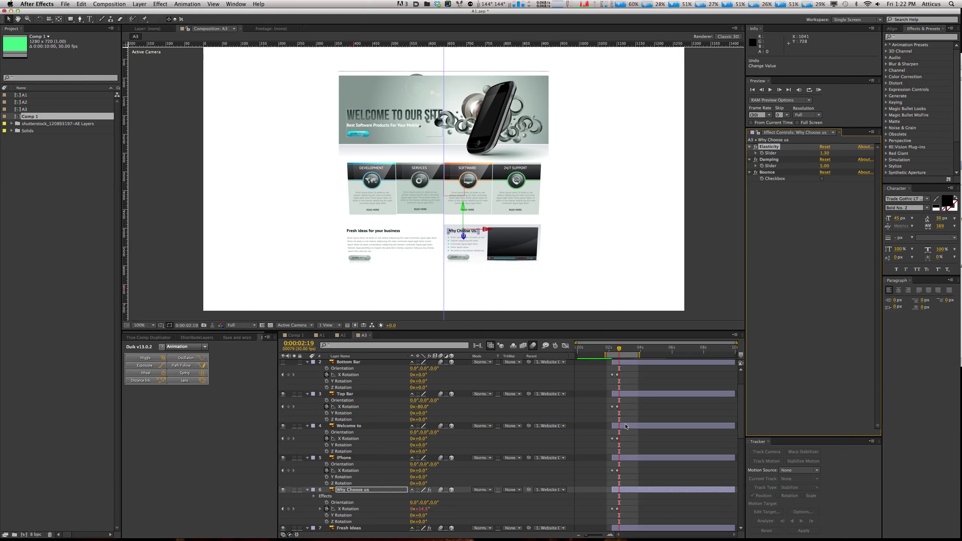
Step: Set the Top Bar layer's X Rotation to 0° at its second keyframe, 0:00:02:16
{"action": "scroll", "coordinate": [625, 426], "scroll_direction": "up", "scroll_amount": 3}
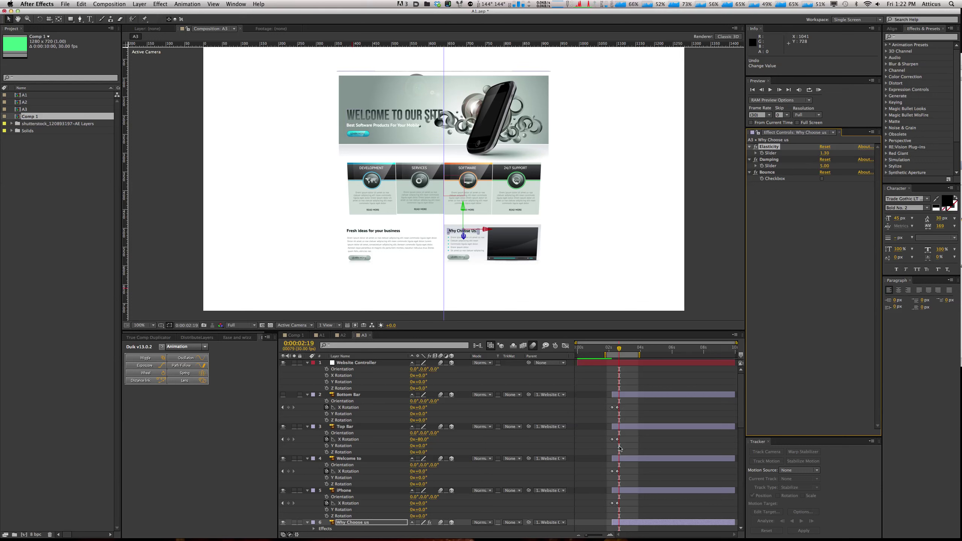
{"action": "key", "text": "j"}
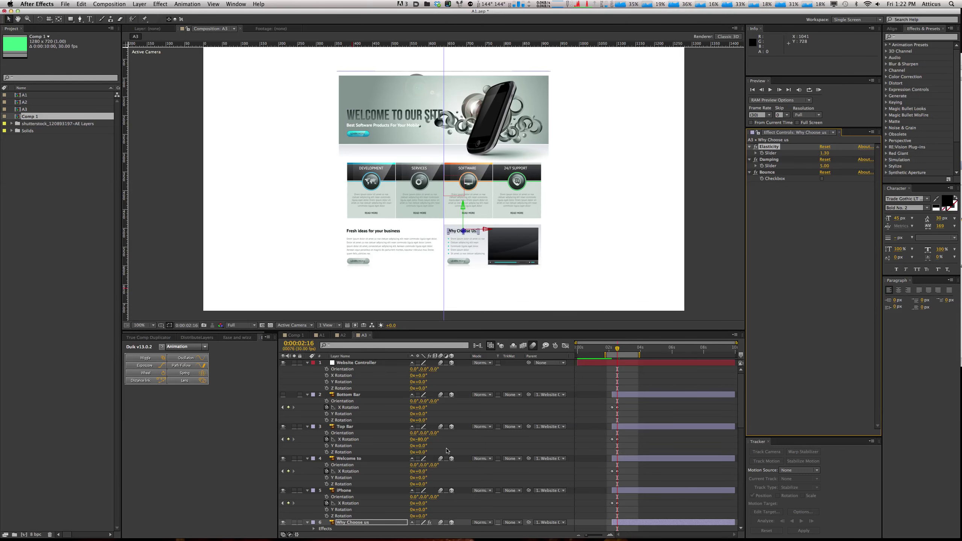
{"action": "left_click", "coordinate": [423, 440]}
{"action": "type", "text": "0"}
{"action": "key", "text": "Return"}
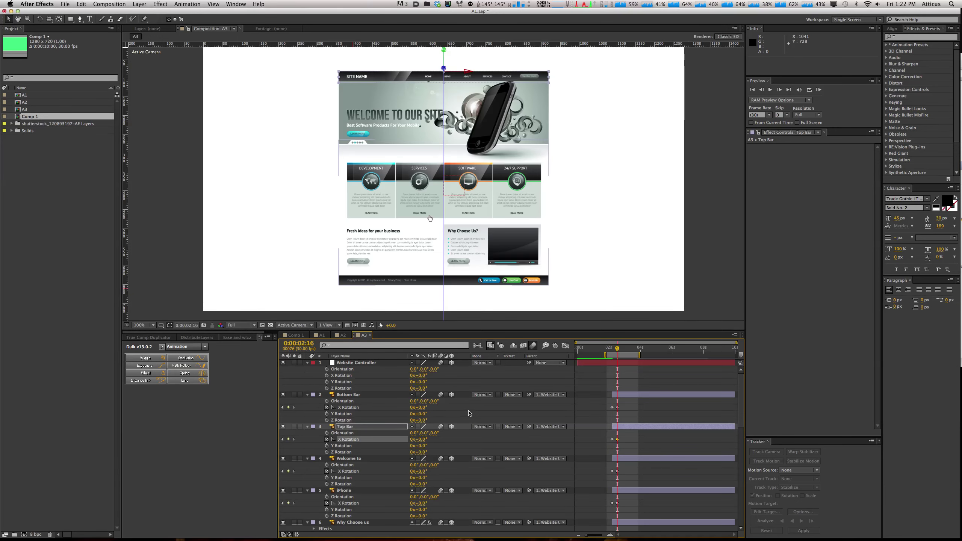
Step: Scrub through the flip-in, save the project and play a RAM preview of the animation
{"action": "left_click", "coordinate": [615, 349]}
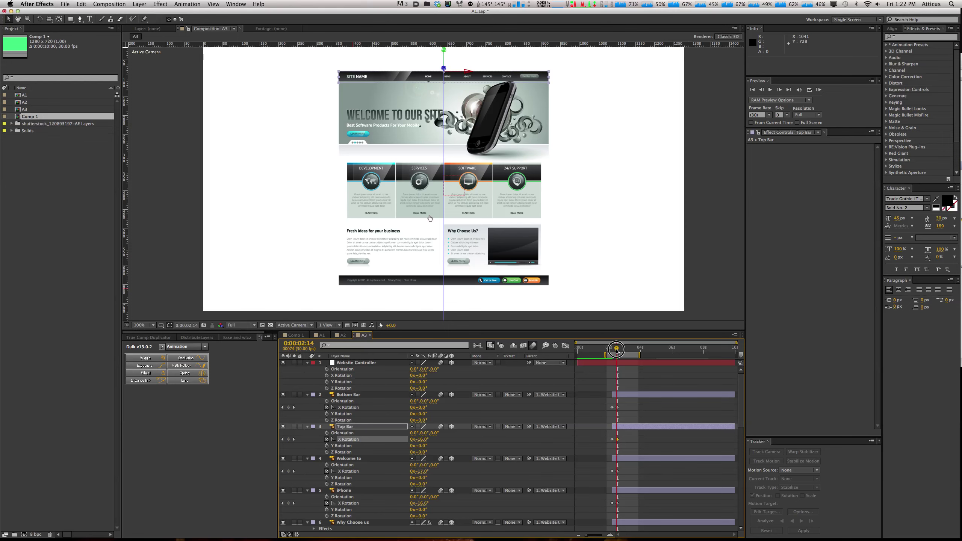
{"action": "left_click_drag", "start_coordinate": [615, 350], "coordinate": [623, 362]}
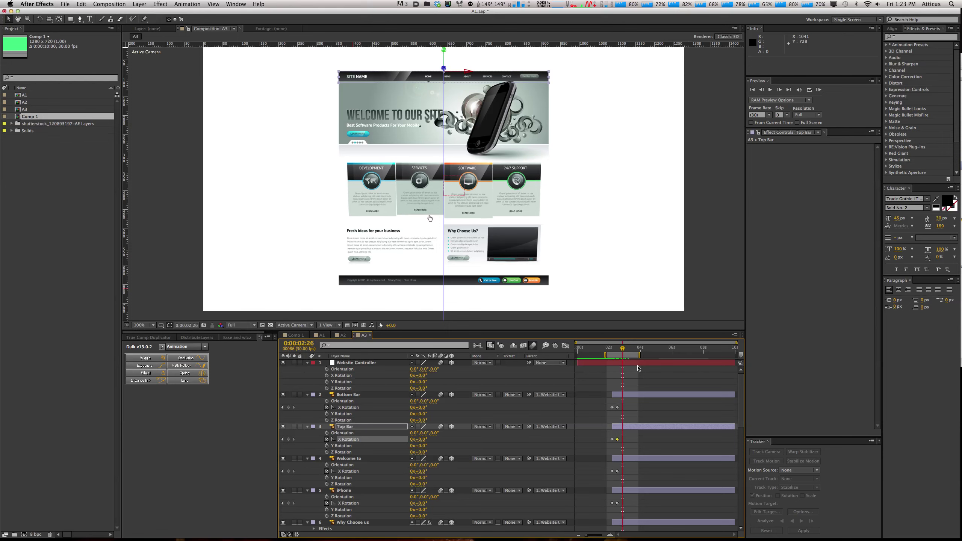
{"action": "key", "text": "super+s"}
{"action": "key", "text": "KP_0"}
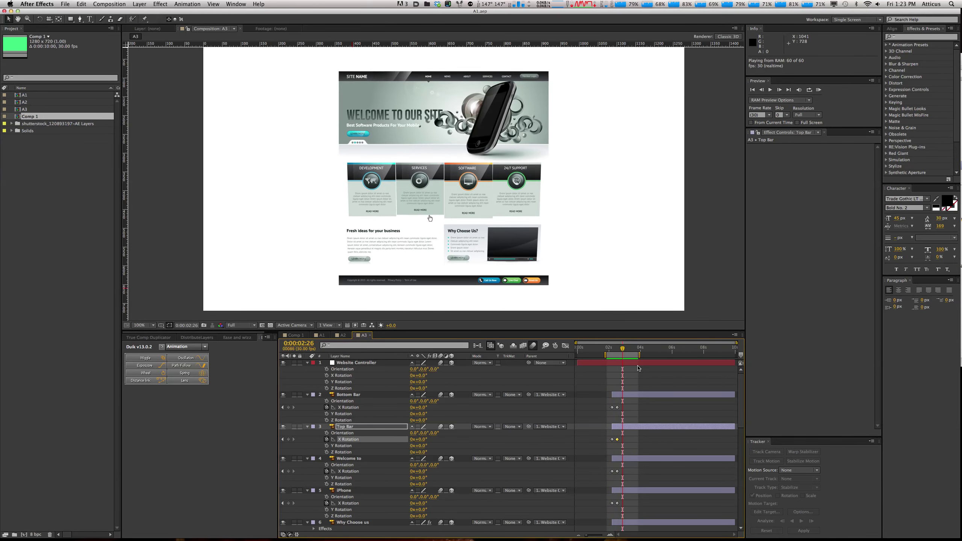
{"action": "key", "text": "space"}
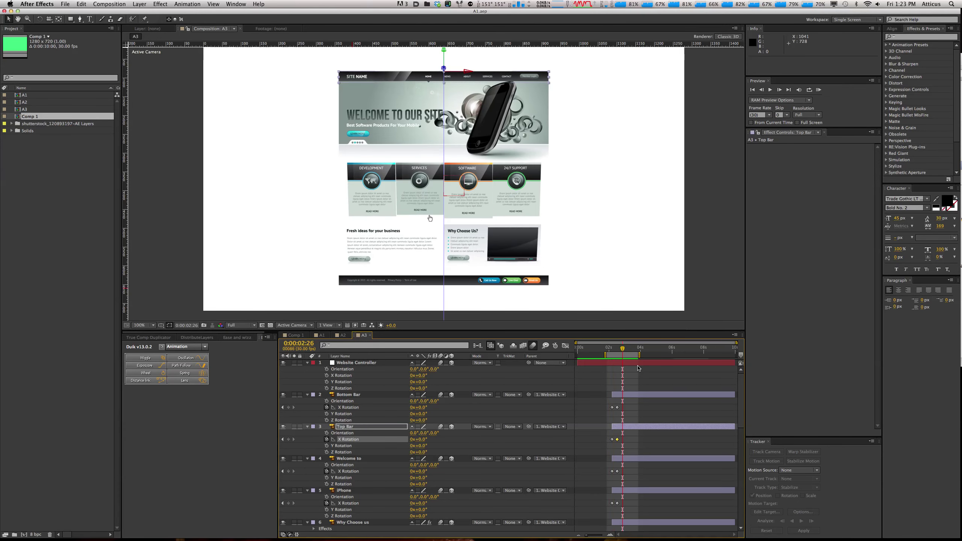
Step: Apply the Duik Spring to the iPhone layer's second X Rotation keyframe with Elasticity 1 and Damping 1.5
{"action": "scroll", "coordinate": [653, 482], "scroll_direction": "down", "scroll_amount": 2}
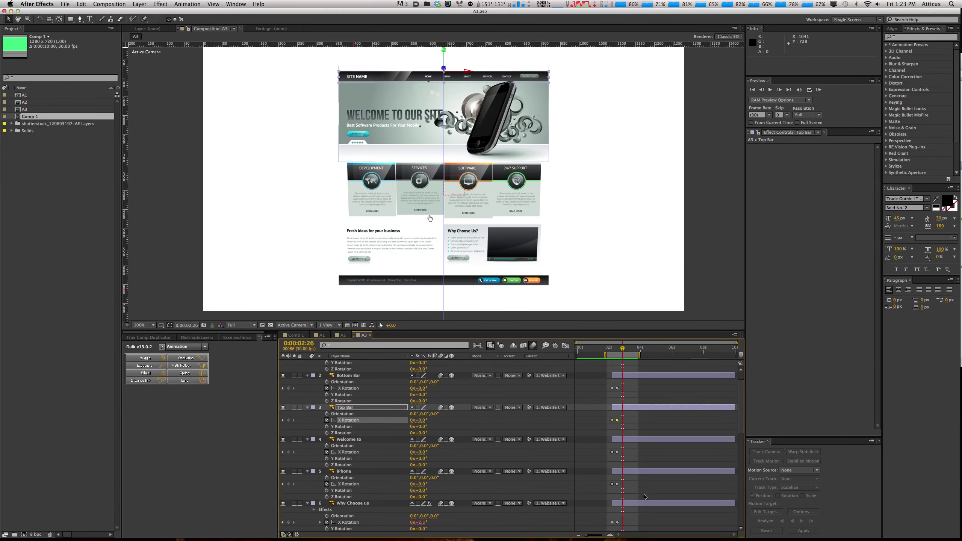
{"action": "left_click_drag", "start_coordinate": [612, 474], "coordinate": [640, 499]}
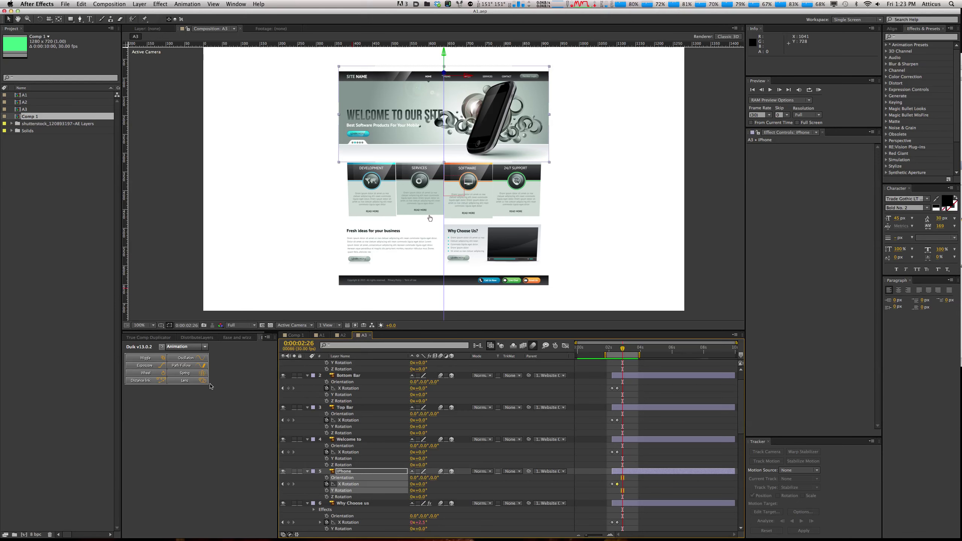
{"action": "left_click", "coordinate": [185, 373]}
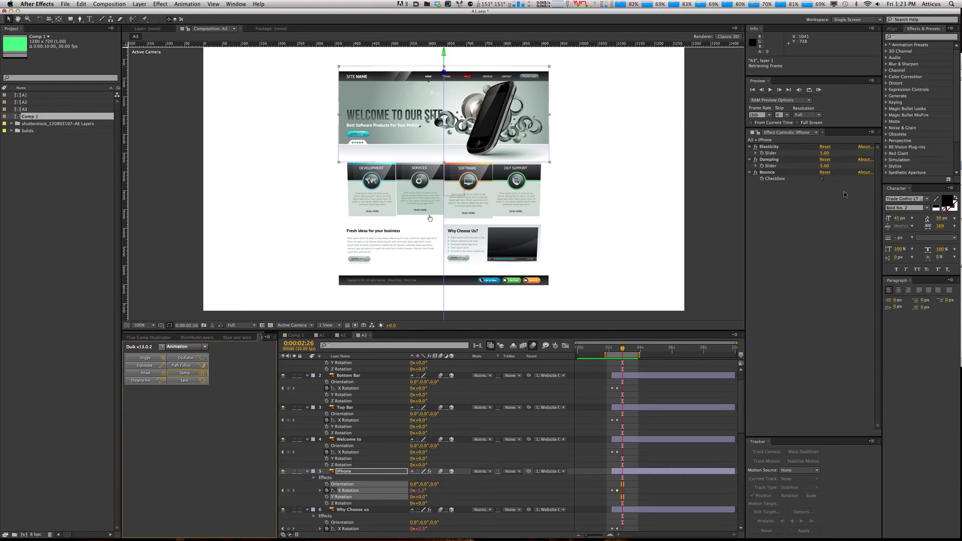
{"action": "left_click", "coordinate": [824, 153]}
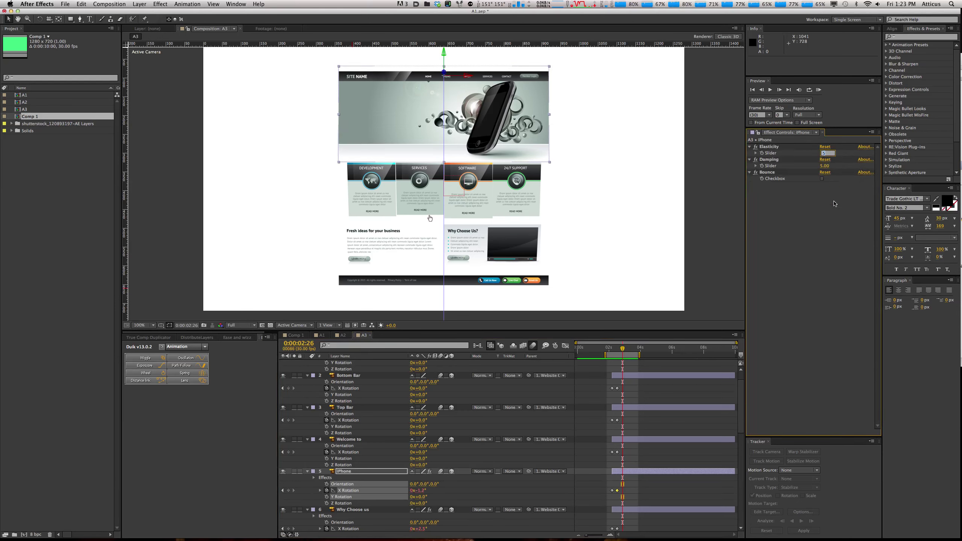
{"action": "type", "text": "1"}
{"action": "key", "text": "Tab"}
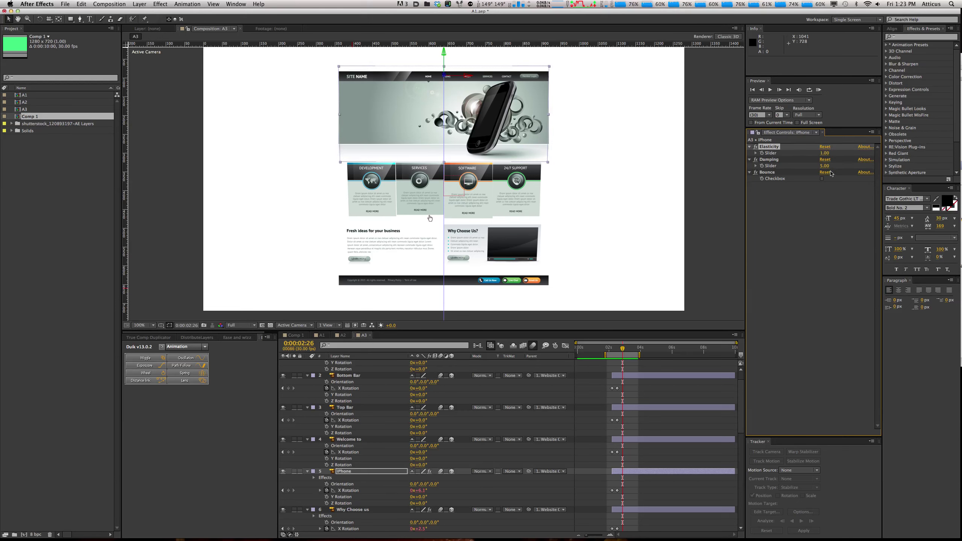
{"action": "type", "text": "1.5"}
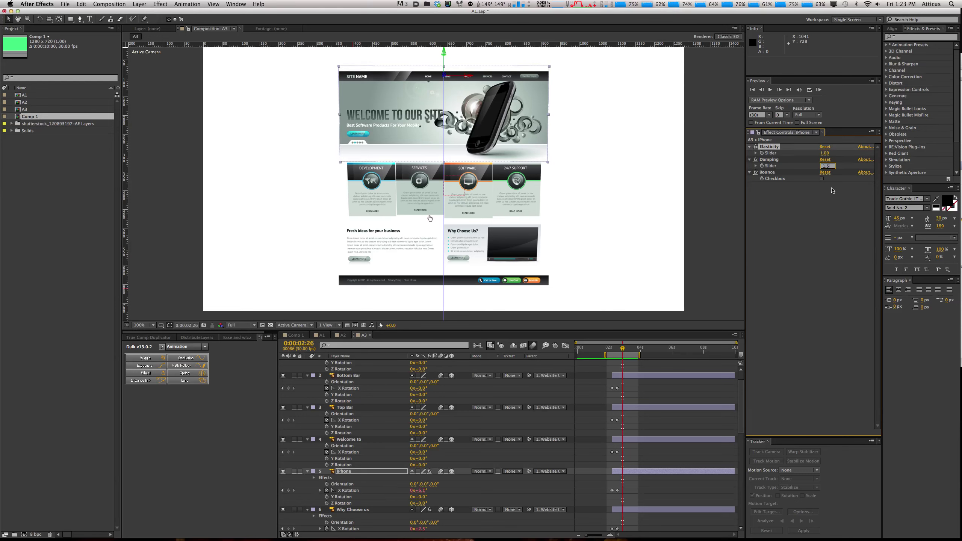
{"action": "key", "text": "Return"}
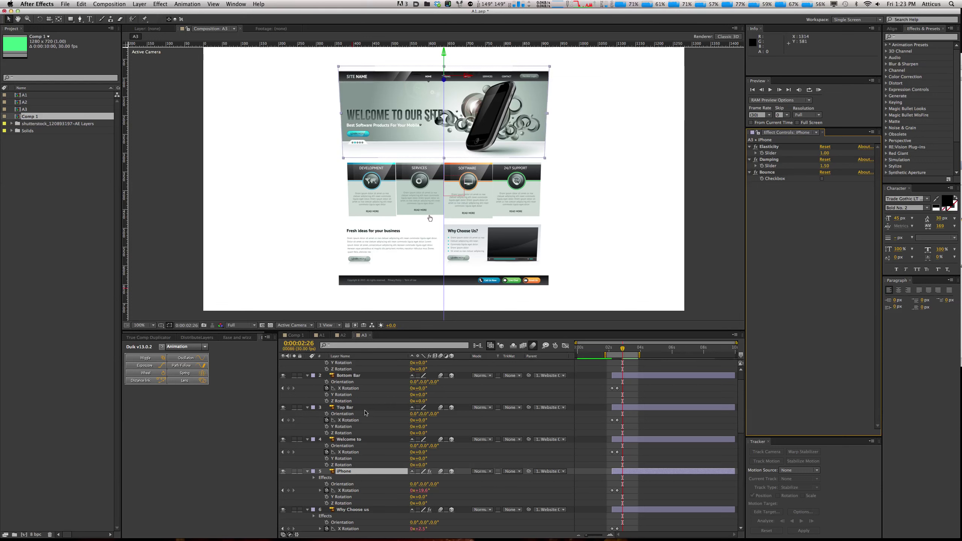
Step: Hide the Bottom Bar layer in comp A3
{"action": "left_click", "coordinate": [351, 376]}
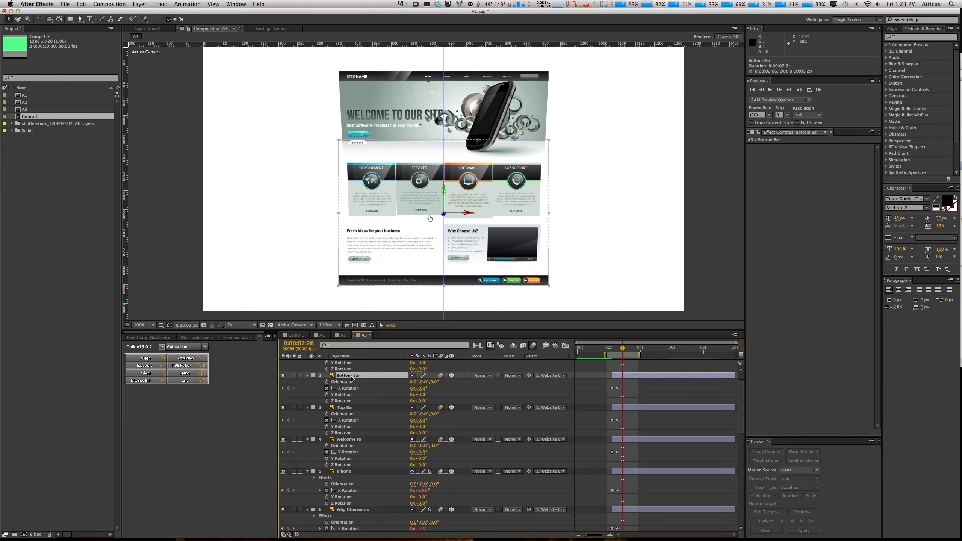
{"action": "left_click", "coordinate": [283, 375]}
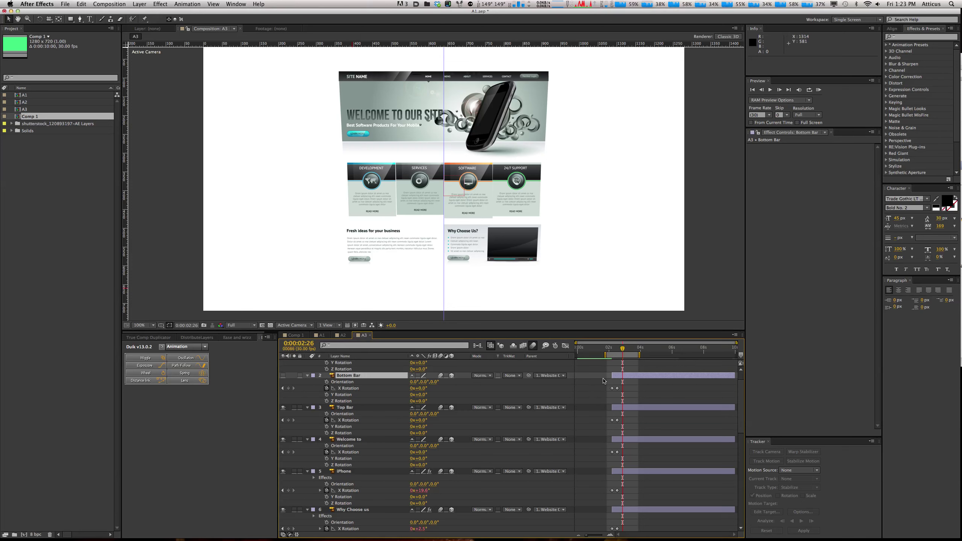
{"action": "scroll", "coordinate": [622, 381], "scroll_direction": "up", "scroll_amount": 3}
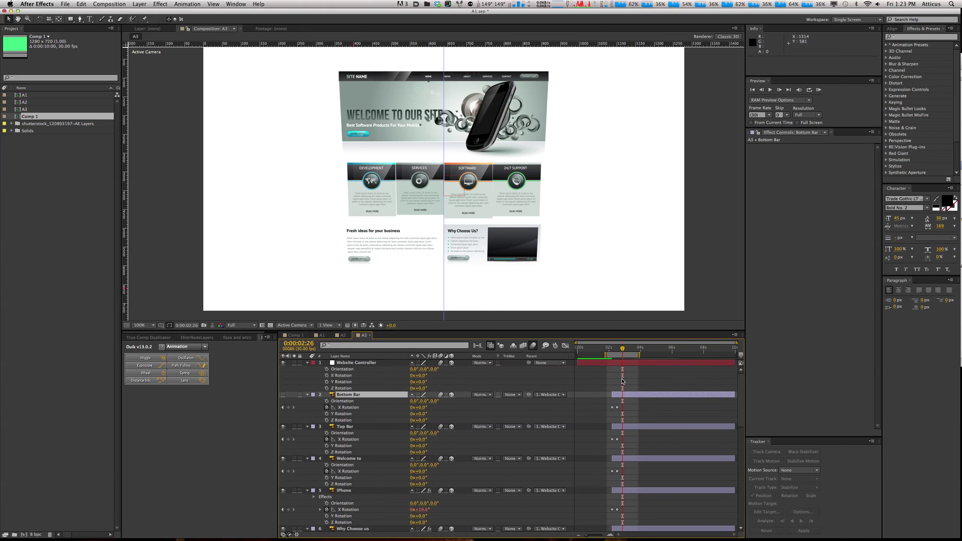
{"action": "scroll", "coordinate": [623, 382], "scroll_direction": "down", "scroll_amount": 1}
Step: Hide the Welcome to layer and move the iPhone layer to start at 0:00:02:10, four frames after the Top Bar layer begins
{"action": "left_click", "coordinate": [625, 421]}
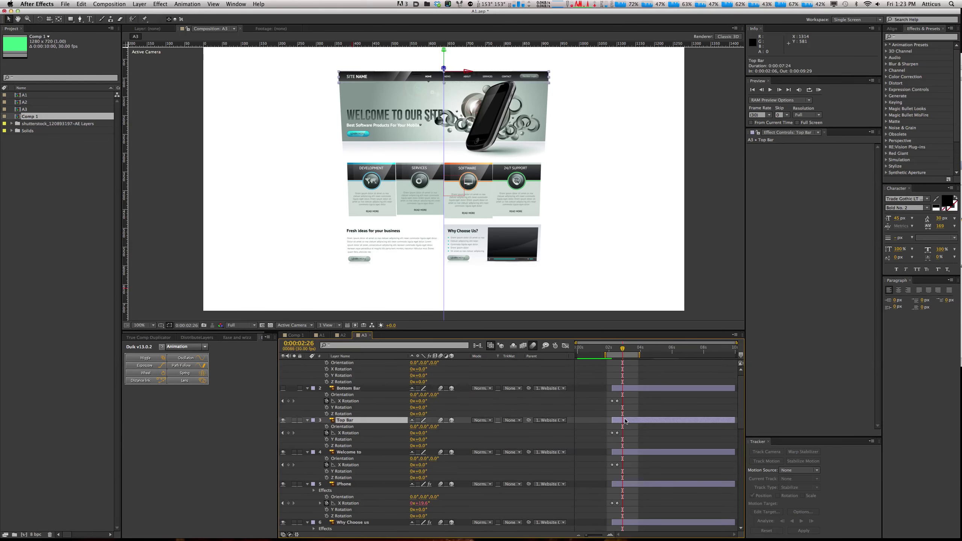
{"action": "key", "text": "i"}
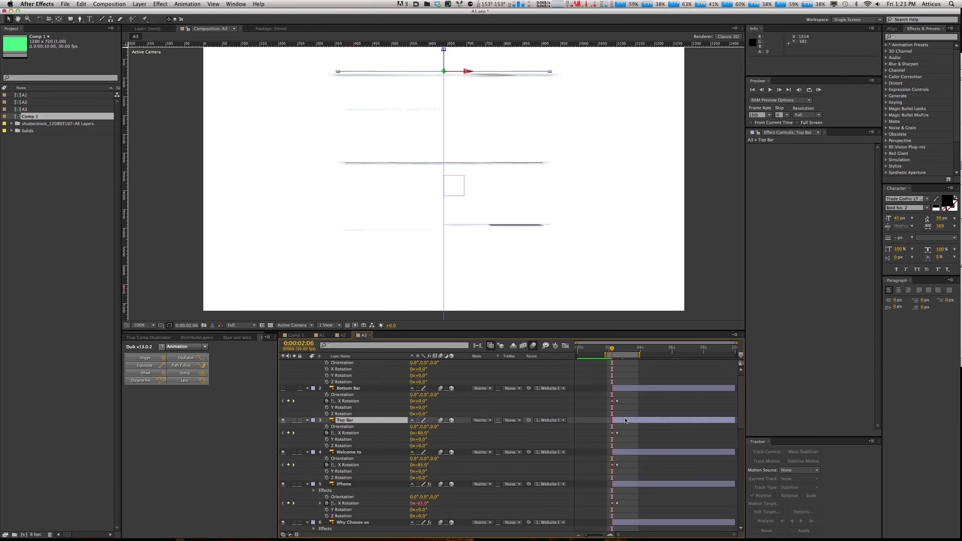
{"action": "key", "text": "Page_Down"}
{"action": "key", "text": "Page_Down"}
{"action": "key", "text": "Page_Down"}
{"action": "key", "text": "Page_Down"}
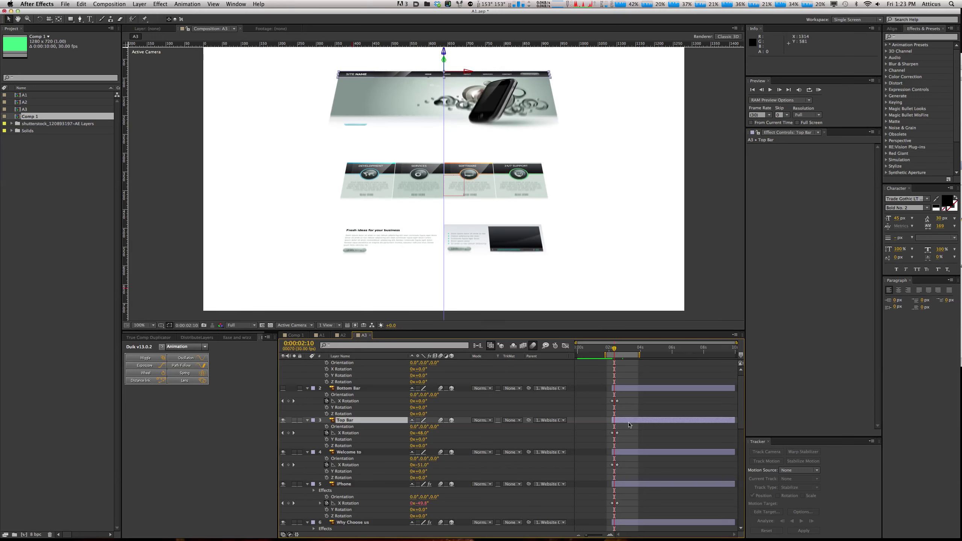
{"action": "scroll", "coordinate": [623, 454], "scroll_direction": "down", "scroll_amount": 2}
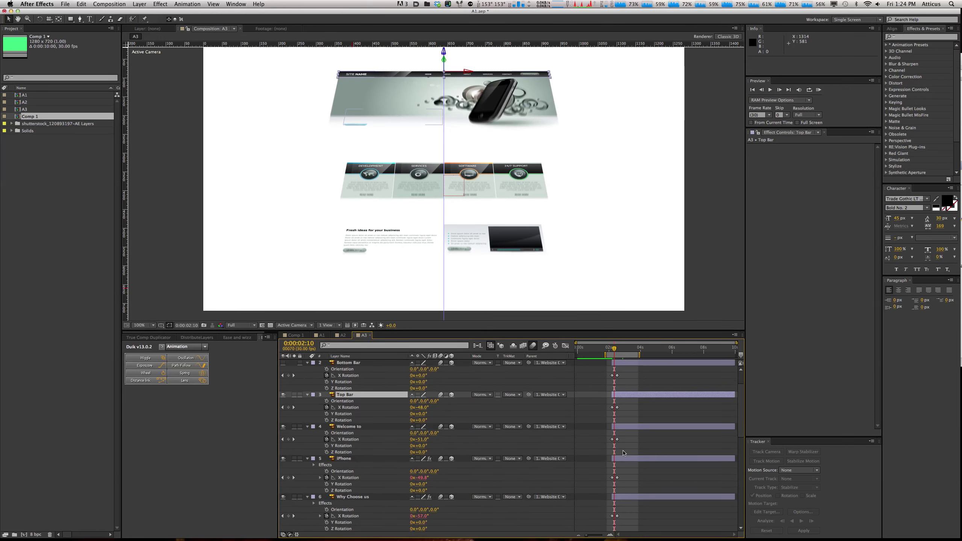
{"action": "left_click", "coordinate": [282, 427]}
{"action": "left_click", "coordinate": [378, 460]}
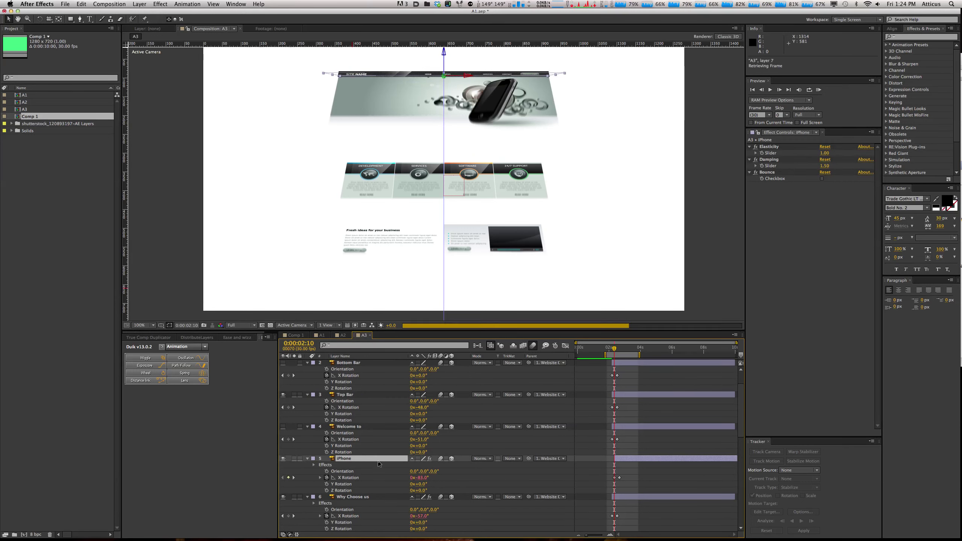
{"action": "key", "text": "bracketleft"}
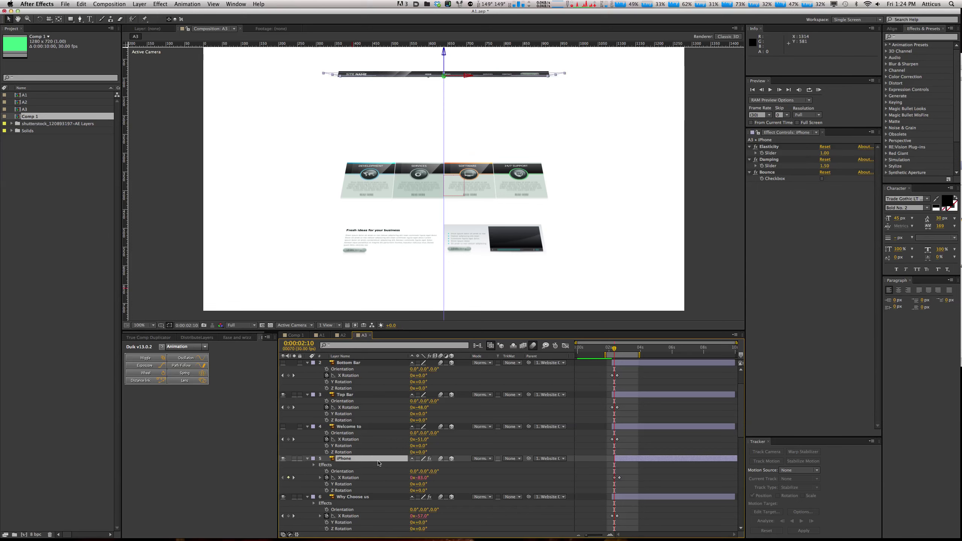
Step: Move the Development layer to start at 0:00:02:15 in comp A3
{"action": "key", "text": "Page_Down"}
{"action": "key", "text": "Page_Down"}
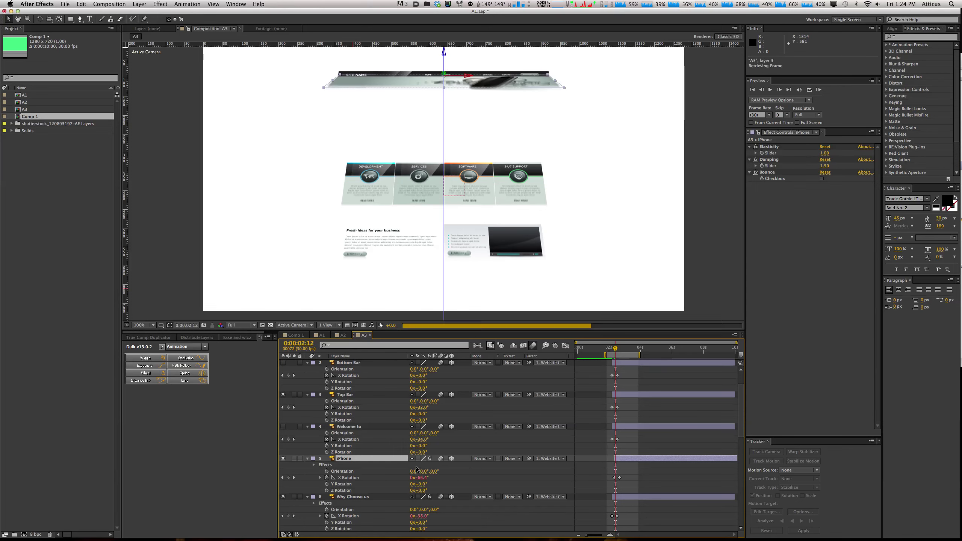
{"action": "key", "text": "Page_Down"}
{"action": "key", "text": "Page_Down"}
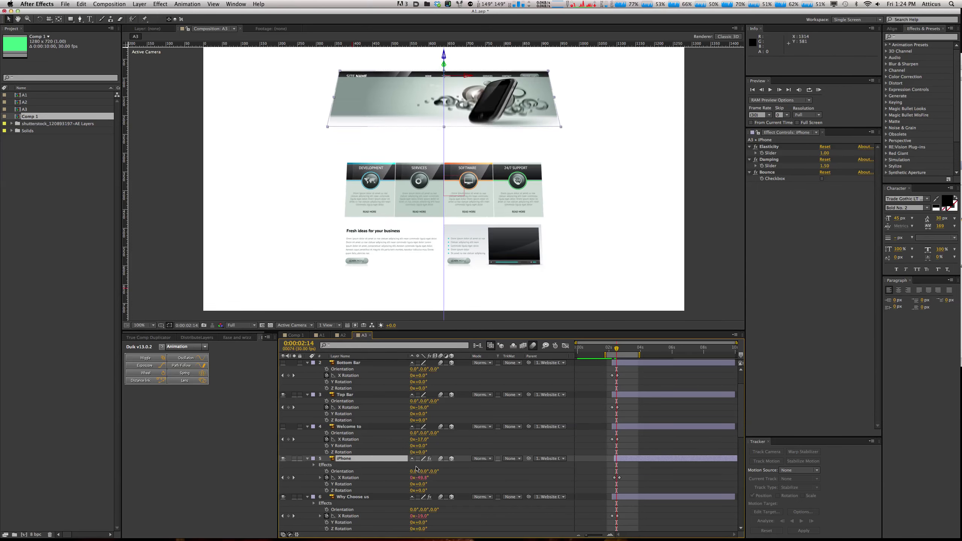
{"action": "key", "text": "Page_Down"}
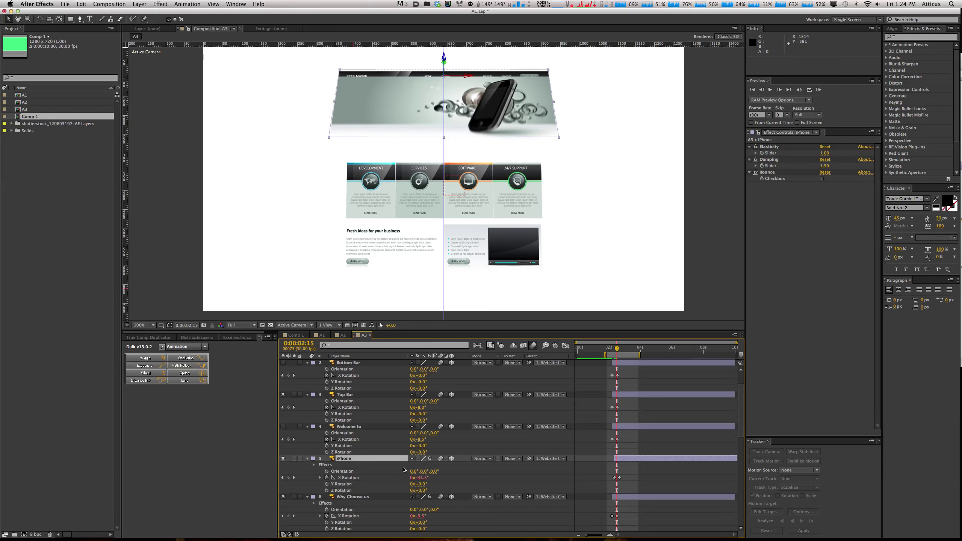
{"action": "scroll", "coordinate": [403, 469], "scroll_direction": "down", "scroll_amount": 12}
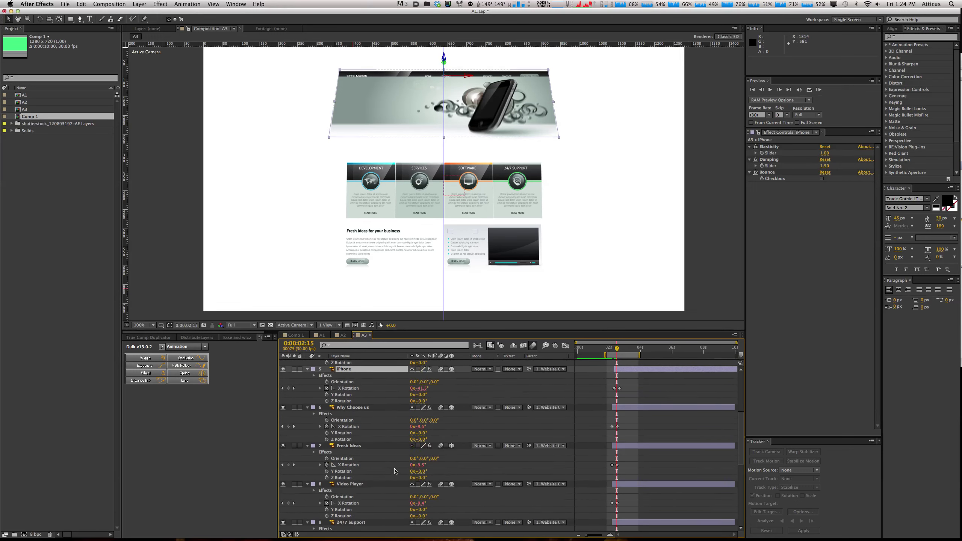
{"action": "scroll", "coordinate": [394, 471], "scroll_direction": "down", "scroll_amount": 12}
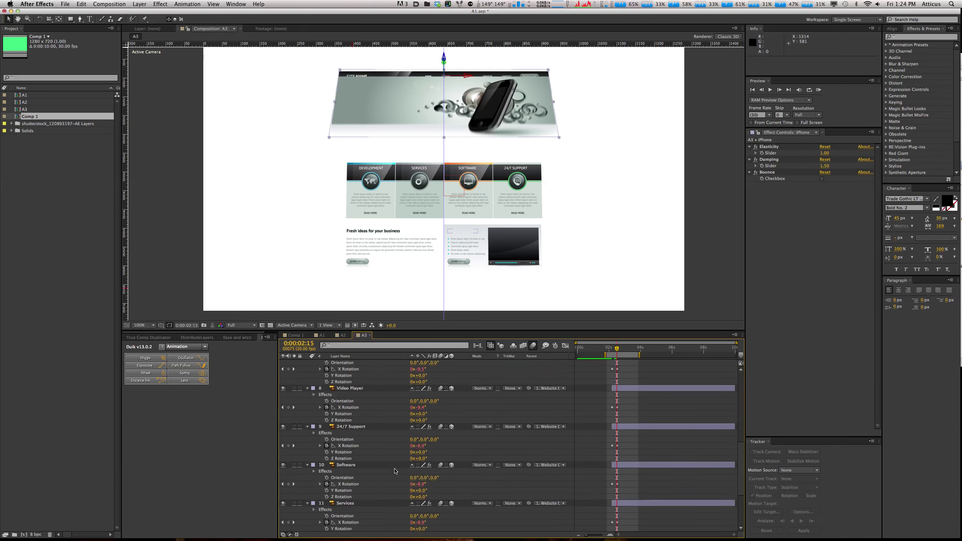
{"action": "scroll", "coordinate": [394, 471], "scroll_direction": "down", "scroll_amount": 12}
{"action": "left_click", "coordinate": [351, 451]}
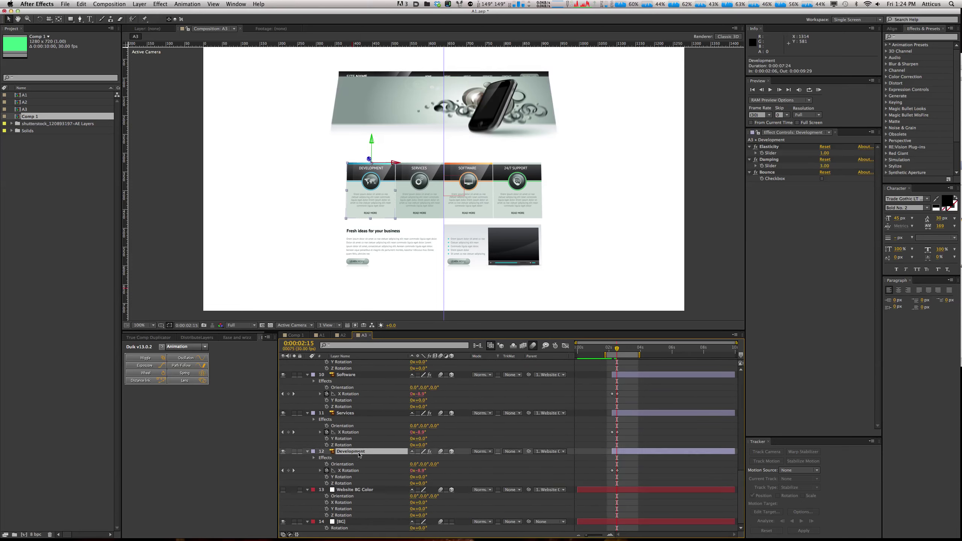
{"action": "key", "text": "bracketleft"}
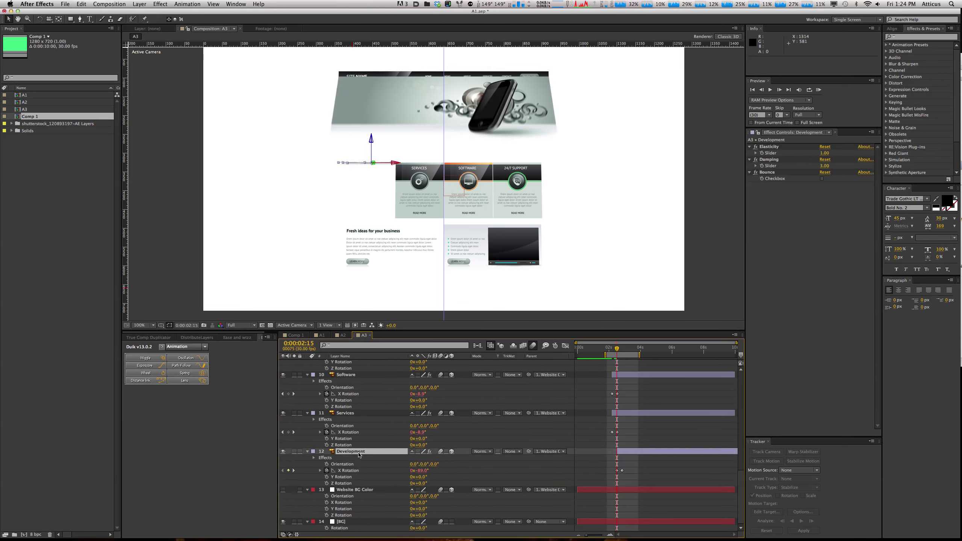
Step: Move the Services layer to start at 0:00:02:17 and the Software layer to start at 0:00:02:19
{"action": "key", "text": "Page_Down"}
{"action": "key", "text": "Page_Down"}
{"action": "left_click", "coordinate": [619, 414]}
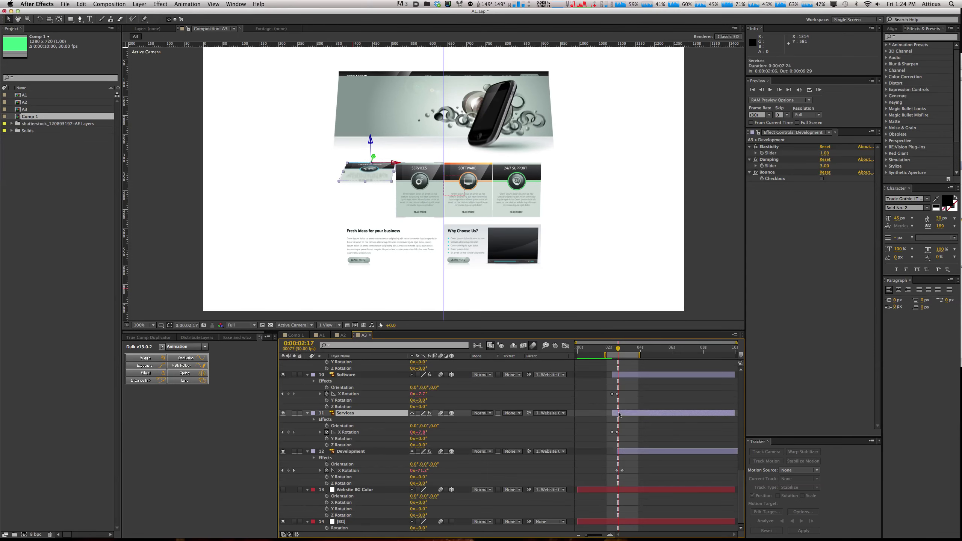
{"action": "key", "text": "bracketleft"}
{"action": "key", "text": "Page_Down"}
{"action": "key", "text": "Page_Down"}
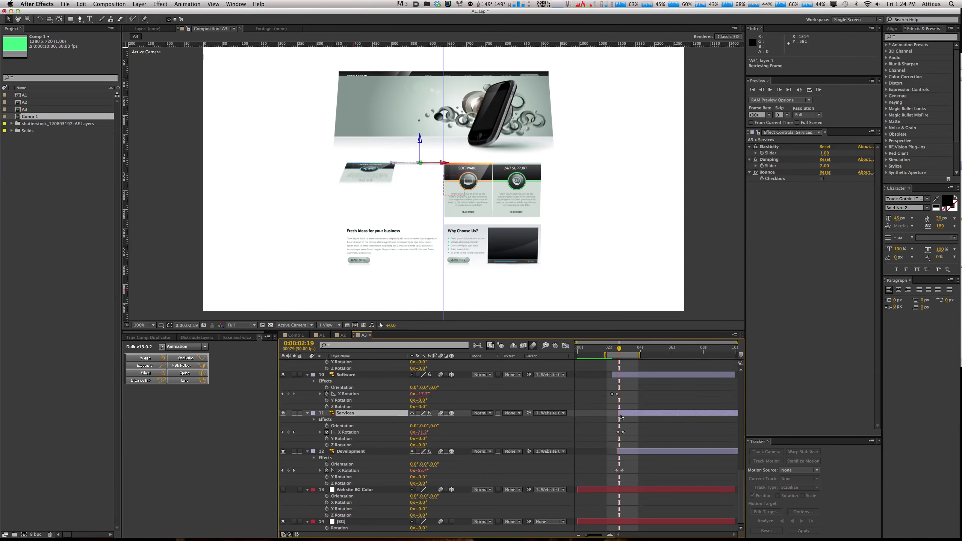
{"action": "left_click", "coordinate": [623, 377]}
{"action": "key", "text": "bracketleft"}
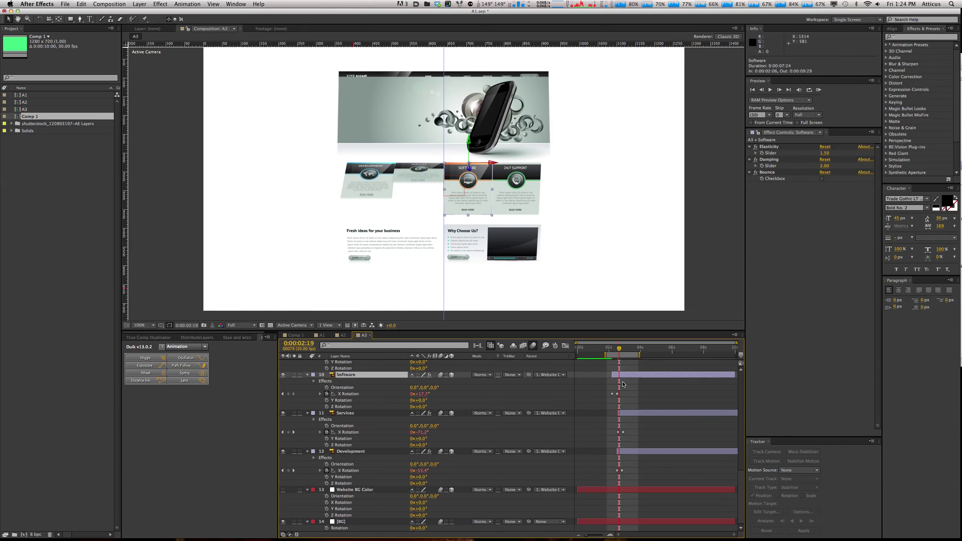
Step: Move the 24/7 Support layer to start at 0:00:02:21, two frames after the Software layer
{"action": "key", "text": "Page_Down"}
{"action": "key", "text": "Page_Down"}
{"action": "scroll", "coordinate": [627, 382], "scroll_direction": "up", "scroll_amount": 3}
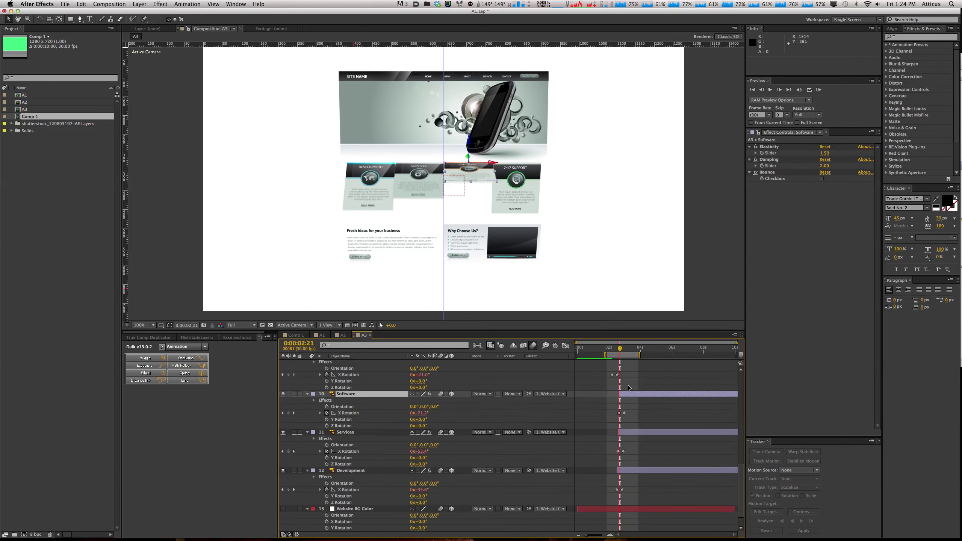
{"action": "left_click", "coordinate": [631, 388]}
{"action": "key", "text": "bracketleft"}
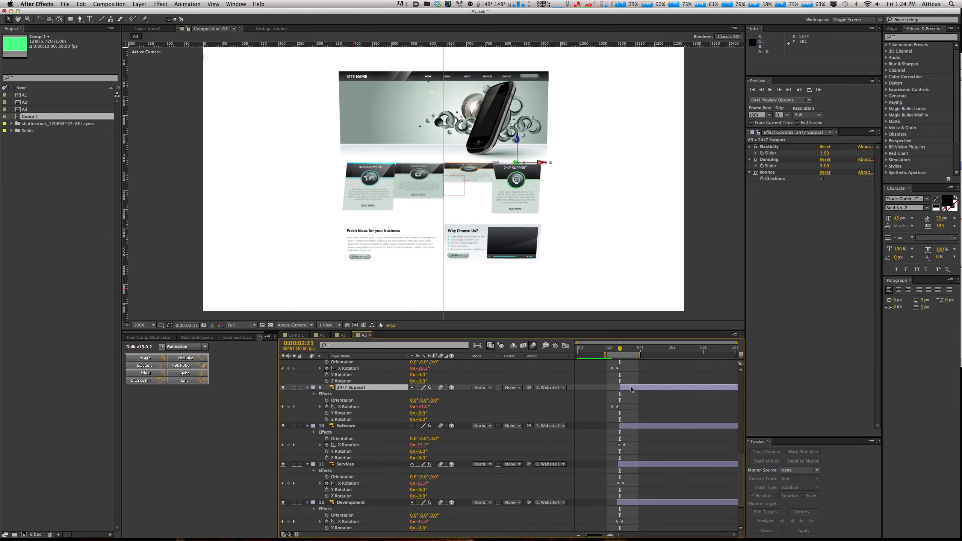
Step: Move the Video Player and Fresh Ideas layers so that both start at 0:00:02:23
{"action": "key", "text": "Page_Down"}
{"action": "key", "text": "Page_Down"}
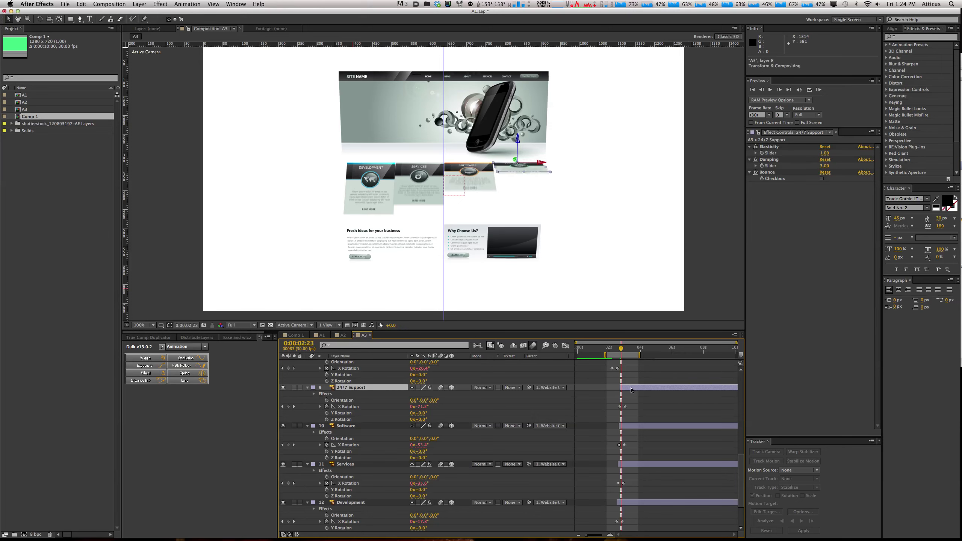
{"action": "scroll", "coordinate": [631, 388], "scroll_direction": "down", "scroll_amount": 5}
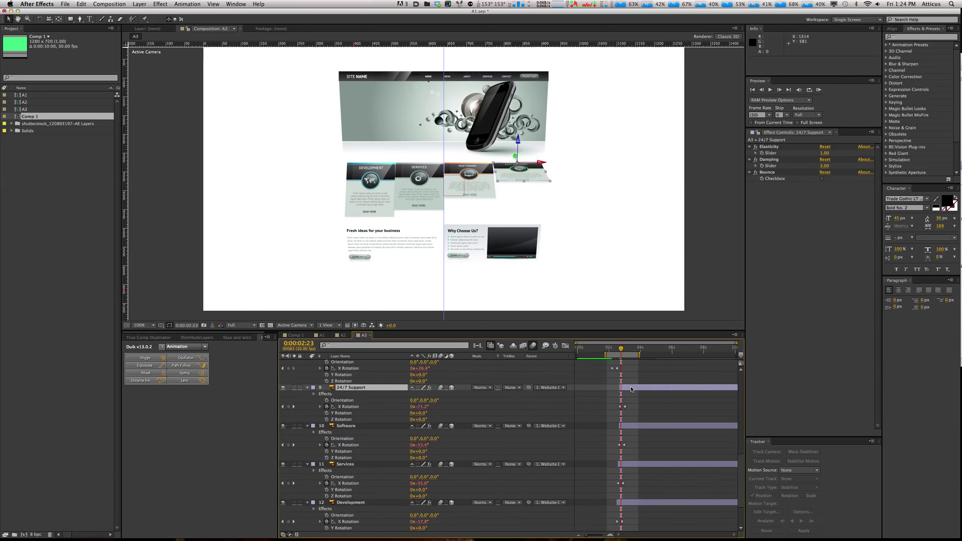
{"action": "scroll", "coordinate": [631, 389], "scroll_direction": "up", "scroll_amount": 5}
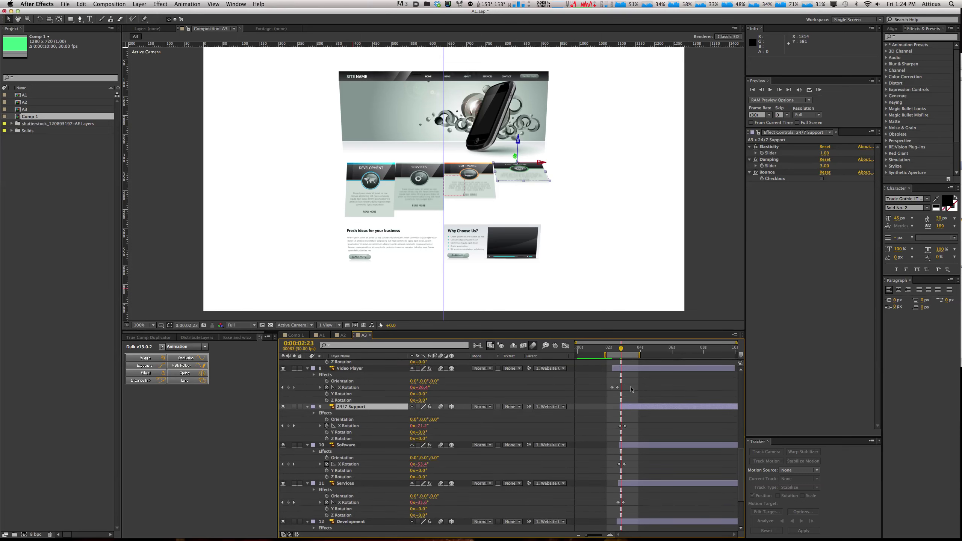
{"action": "scroll", "coordinate": [631, 388], "scroll_direction": "up", "scroll_amount": 4}
{"action": "left_click", "coordinate": [625, 390]}
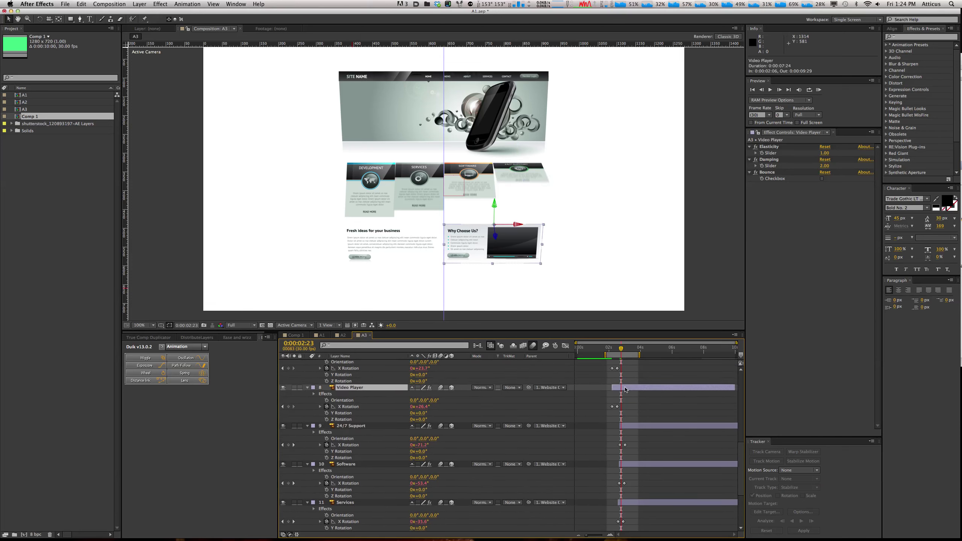
{"action": "key", "text": "bracketleft"}
{"action": "scroll", "coordinate": [625, 390], "scroll_direction": "up", "scroll_amount": 4}
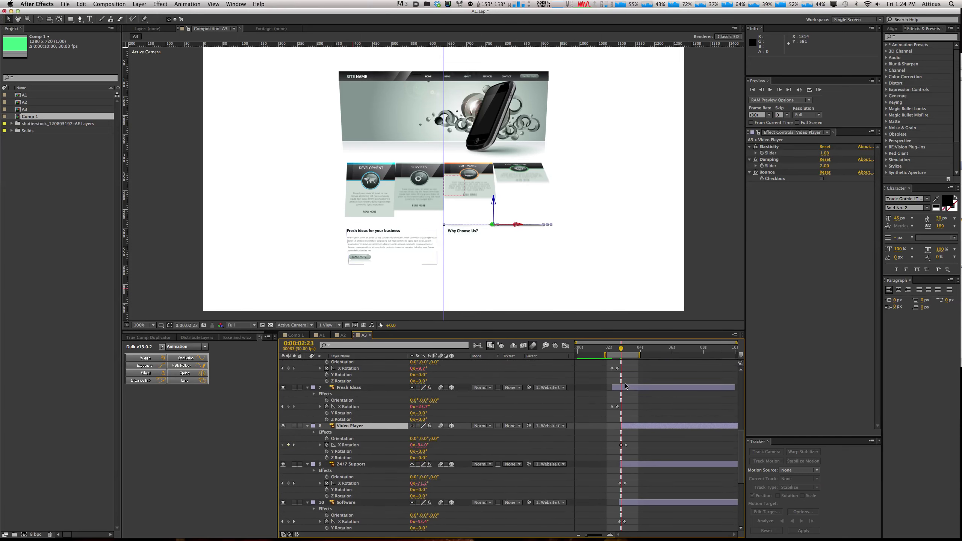
{"action": "left_click", "coordinate": [625, 390]}
{"action": "key", "text": "bracketleft"}
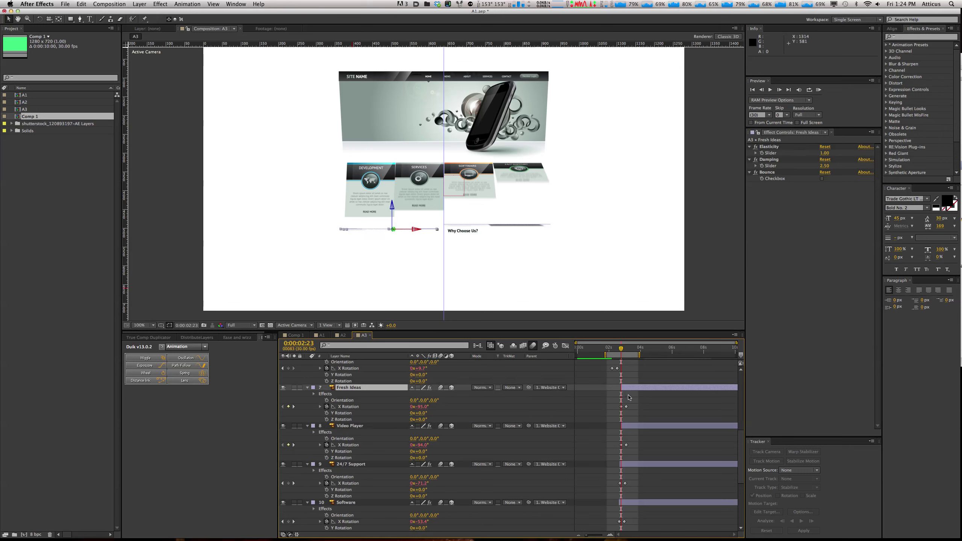
Step: Hide the Why Choose us layer and play a RAM preview of the staggered flip-ins
{"action": "key", "text": "Page_Up"}
{"action": "key", "text": "Page_Up"}
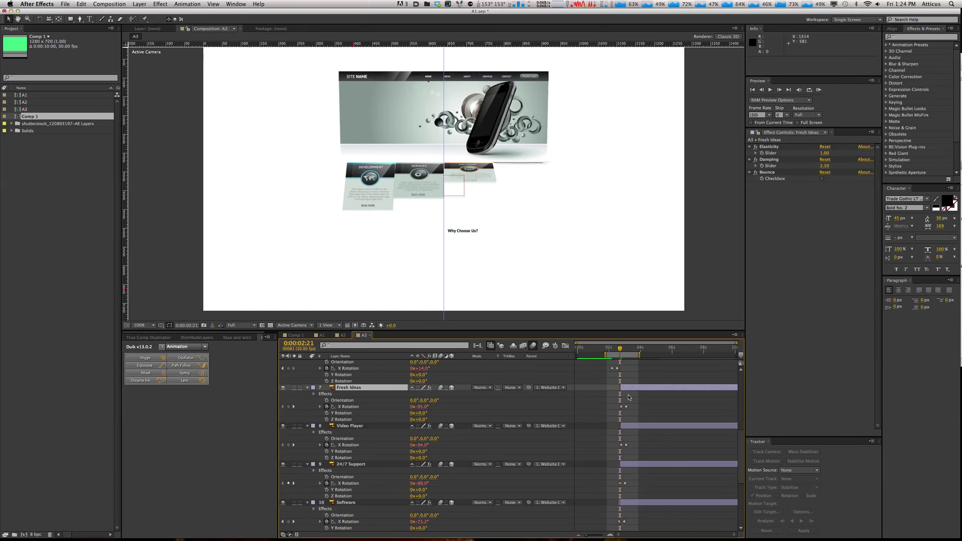
{"action": "scroll", "coordinate": [628, 397], "scroll_direction": "down", "scroll_amount": 5}
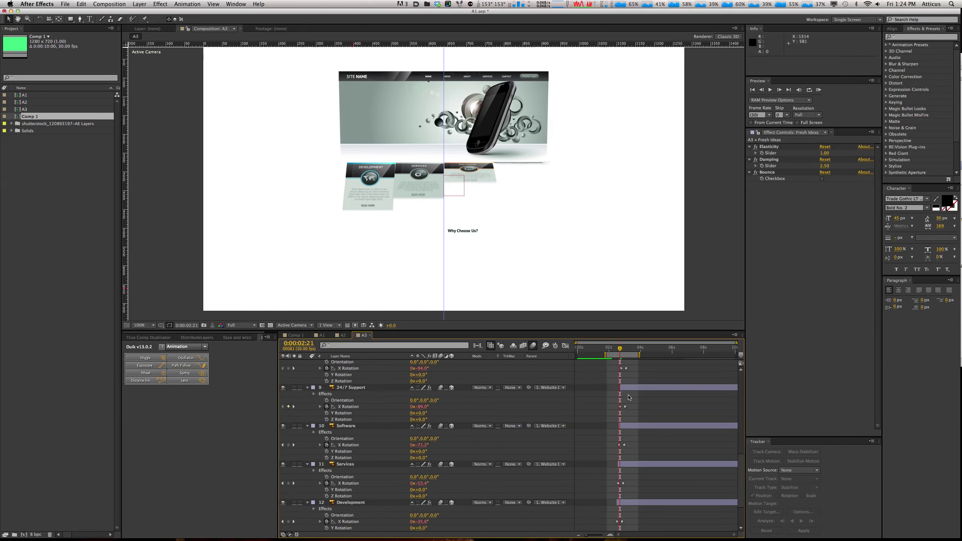
{"action": "scroll", "coordinate": [628, 398], "scroll_direction": "down", "scroll_amount": 4}
{"action": "scroll", "coordinate": [629, 398], "scroll_direction": "up", "scroll_amount": 8}
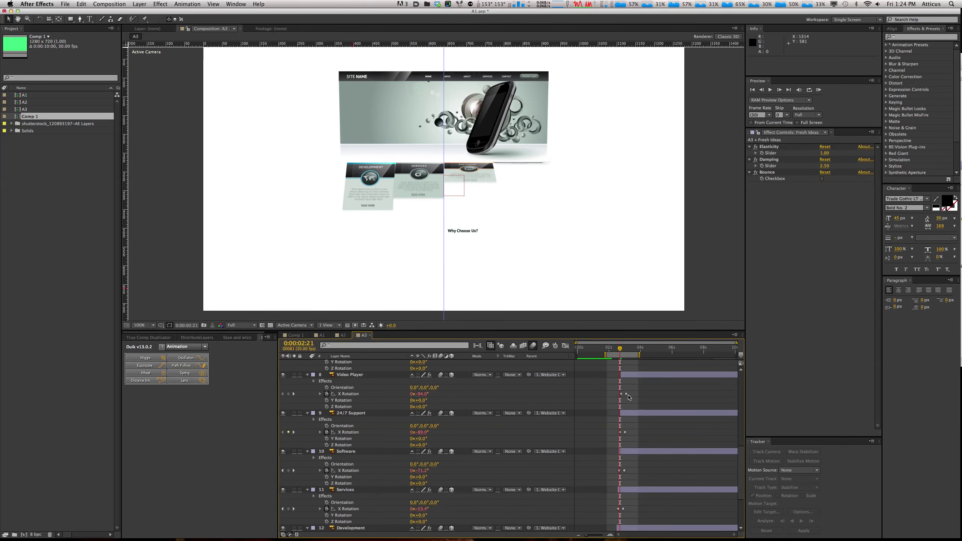
{"action": "scroll", "coordinate": [629, 397], "scroll_direction": "up", "scroll_amount": 10}
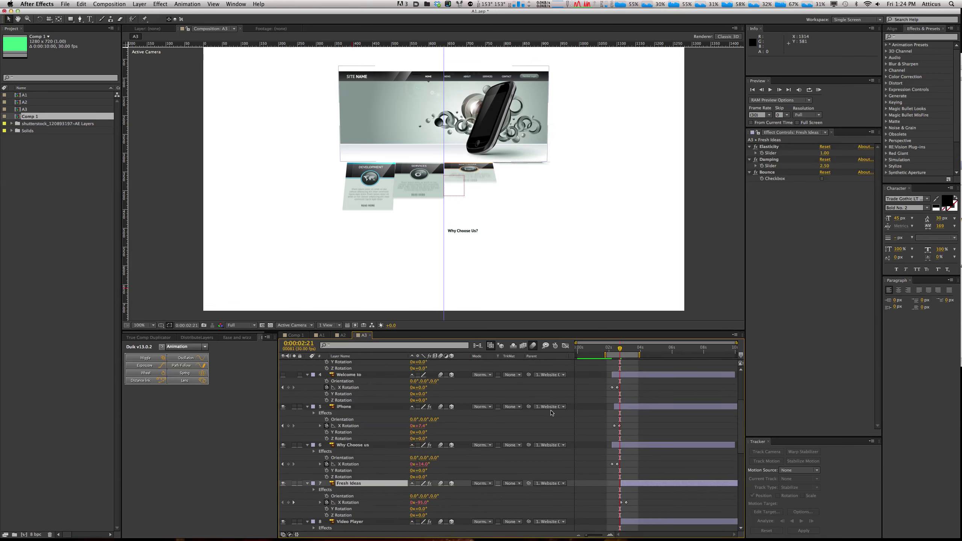
{"action": "scroll", "coordinate": [642, 413], "scroll_direction": "down", "scroll_amount": 4}
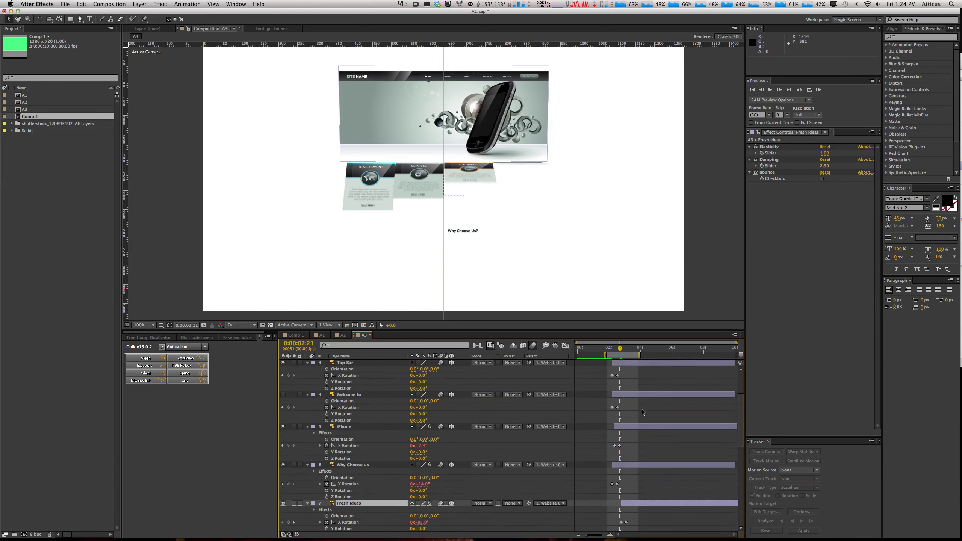
{"action": "left_click", "coordinate": [283, 464]}
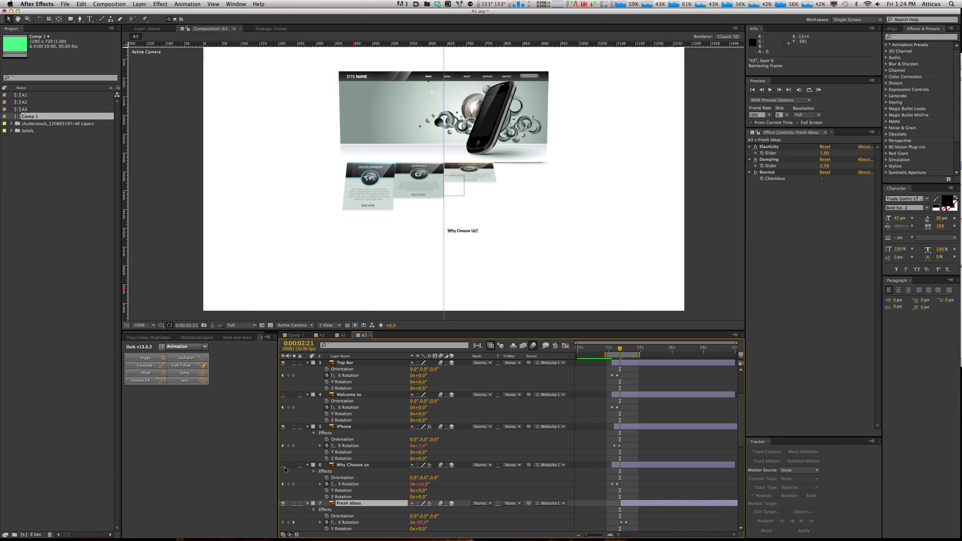
{"action": "left_click", "coordinate": [589, 444]}
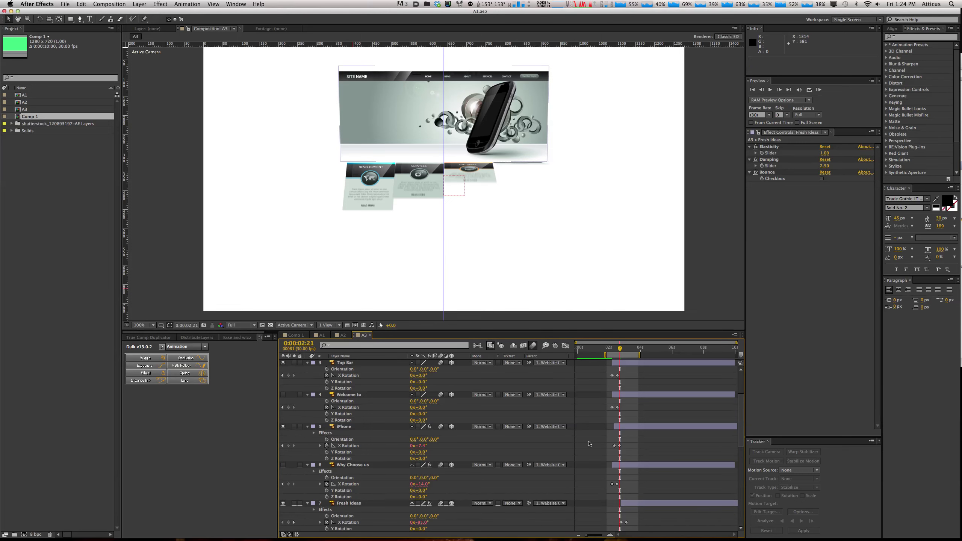
{"action": "key", "text": "KP_0"}
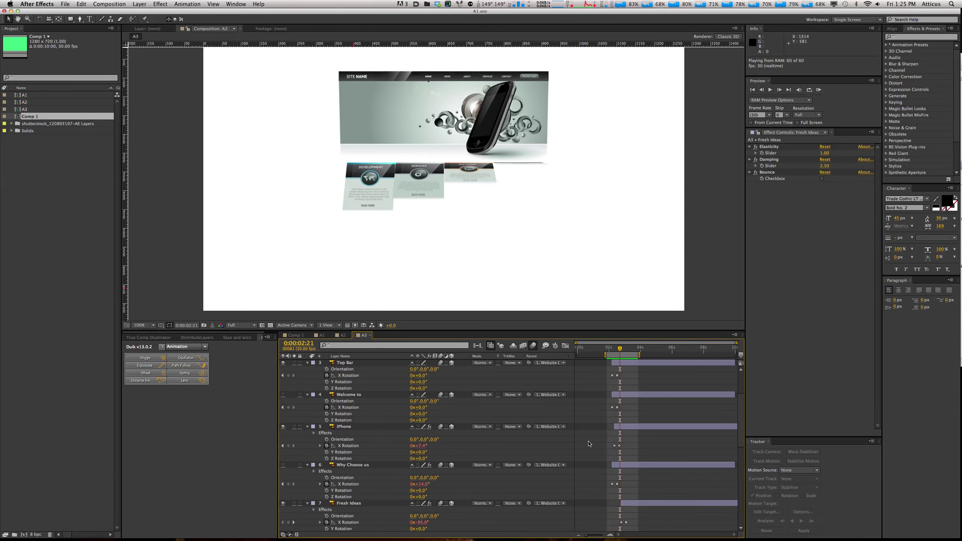
{"action": "key", "text": "space"}
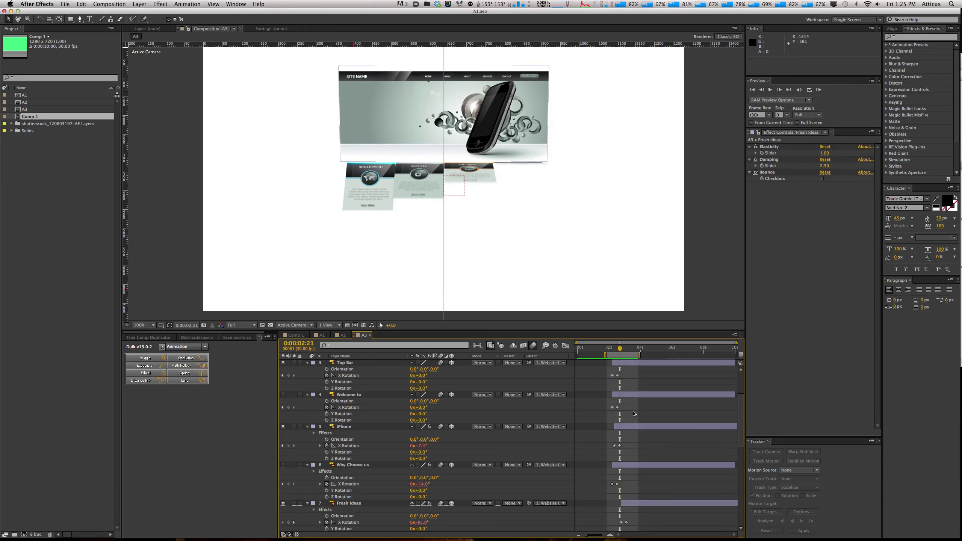
Step: Reveal the Position properties of the Top Bar layer
{"action": "scroll", "coordinate": [635, 376], "scroll_direction": "up", "scroll_amount": 1}
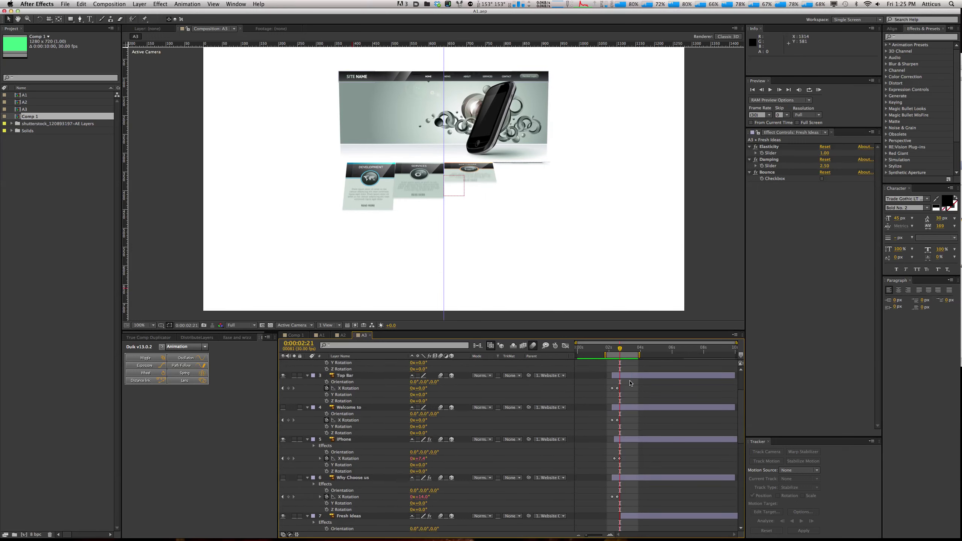
{"action": "left_click", "coordinate": [625, 376]}
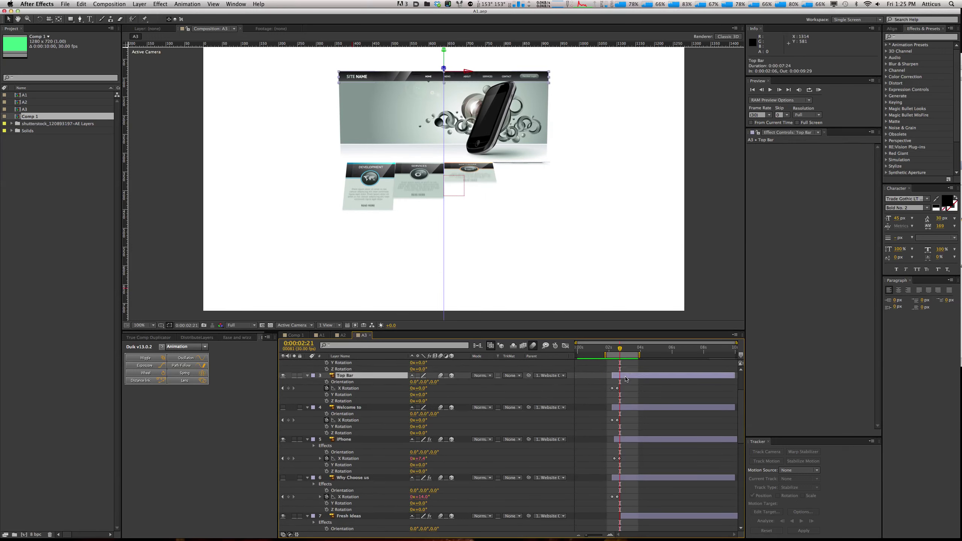
{"action": "key", "text": "p"}
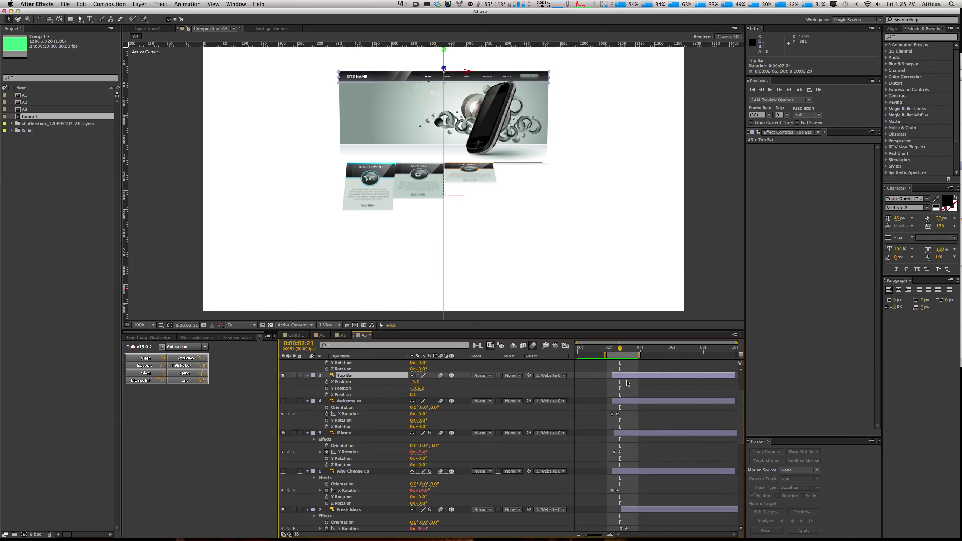
Step: Try a Z Position of -200 on the Top Bar layer, and restore it to 0
{"action": "left_click", "coordinate": [413, 395]}
{"action": "type", "text": "-200"}
{"action": "key", "text": "Return"}
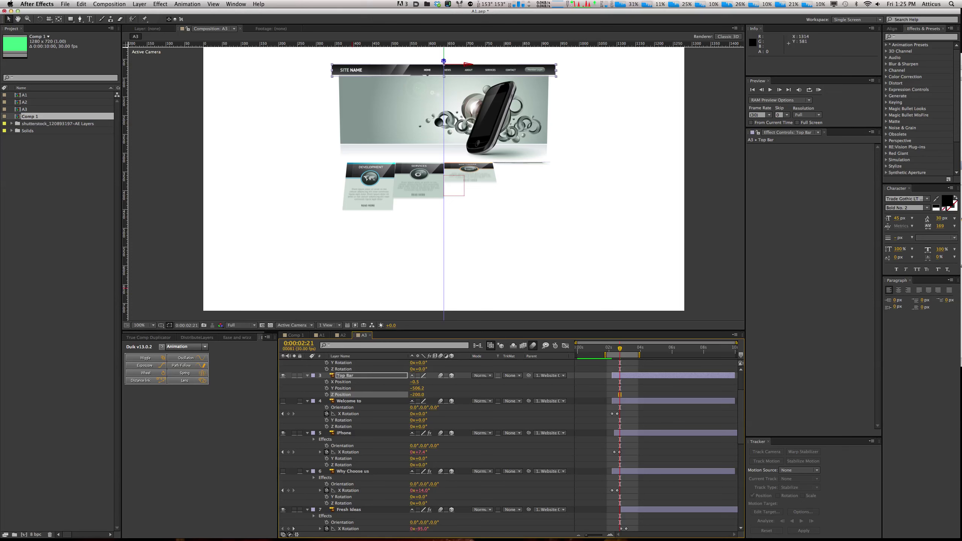
{"action": "type", "text": "0"}
{"action": "key", "text": "Return"}
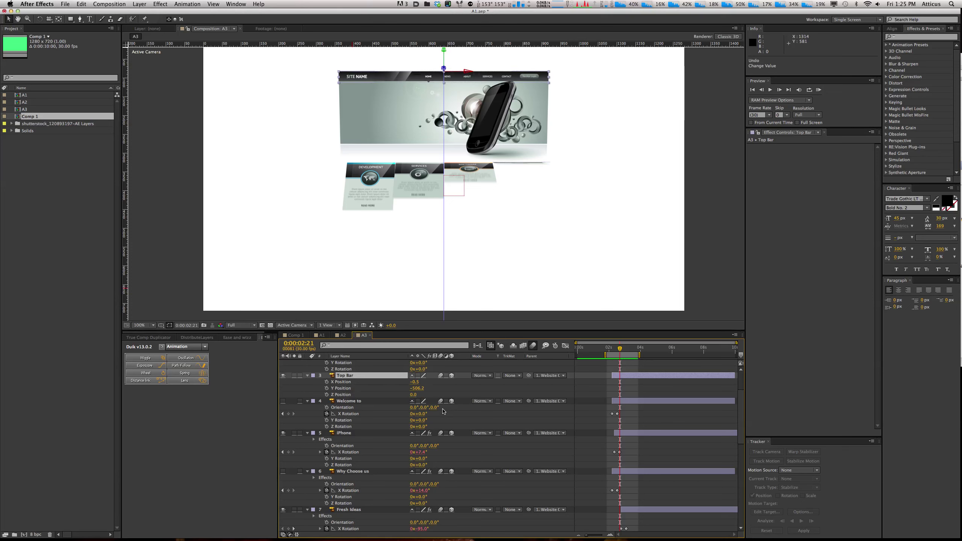
Step: Go to 0:00:02:16 and set the Top Bar layer's Z Position to -26
{"action": "left_click_drag", "start_coordinate": [620, 351], "coordinate": [617, 351]}
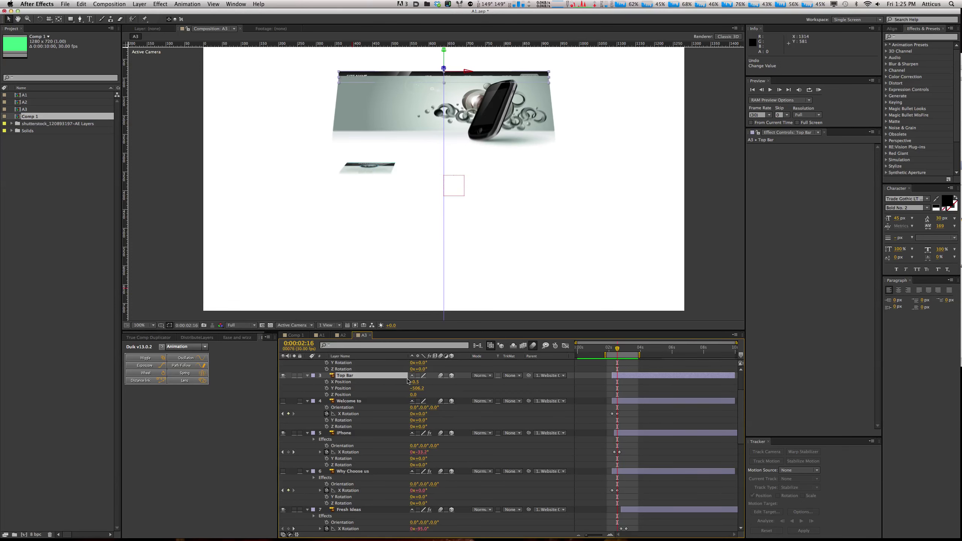
{"action": "left_click", "coordinate": [414, 395]}
{"action": "type", "text": "-2"}
{"action": "key", "text": "Return"}
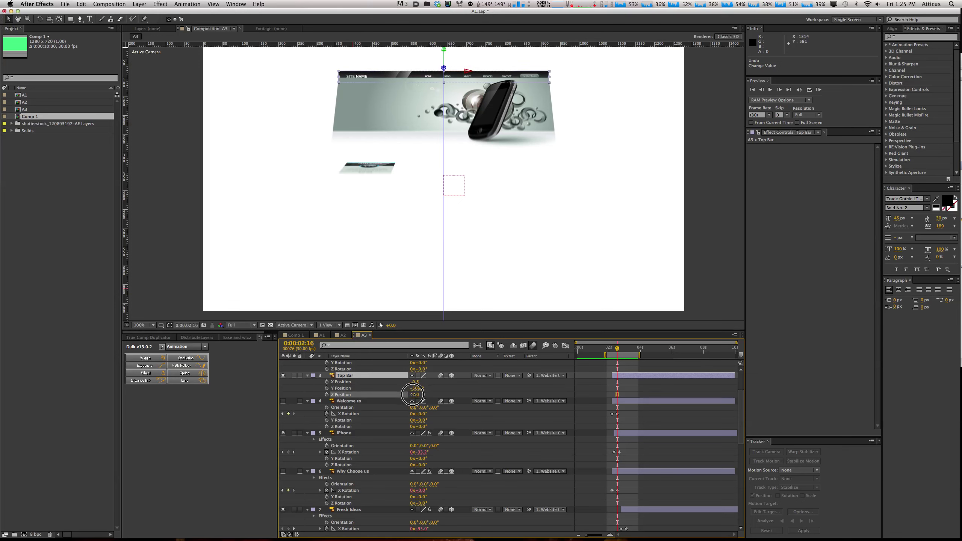
{"action": "left_click_drag", "start_coordinate": [413, 395], "coordinate": [408, 398]}
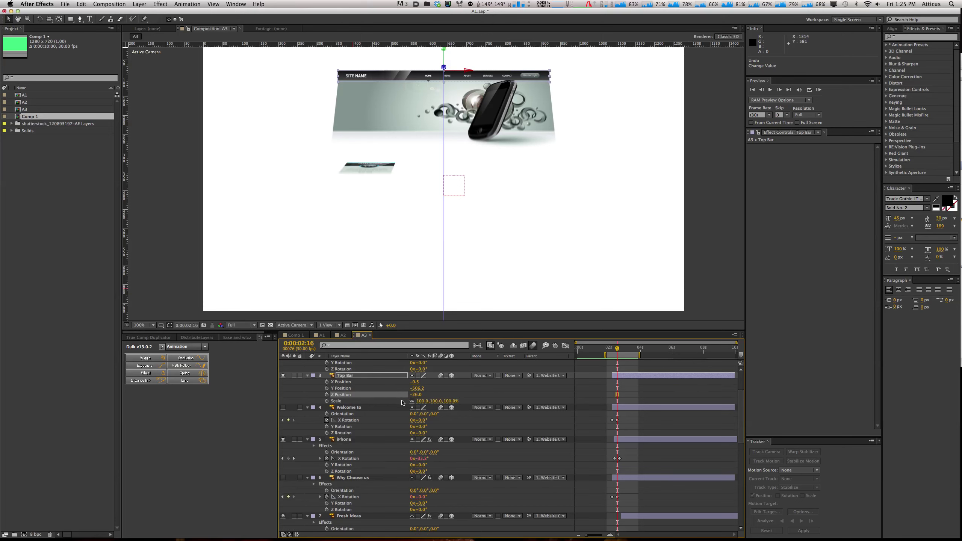
Step: Go to 0:00:05:00 and scale the Top Bar layer to 99.2% so its width matches the section behind it
{"action": "scroll", "coordinate": [547, 76], "scroll_direction": "up", "scroll_amount": 2}
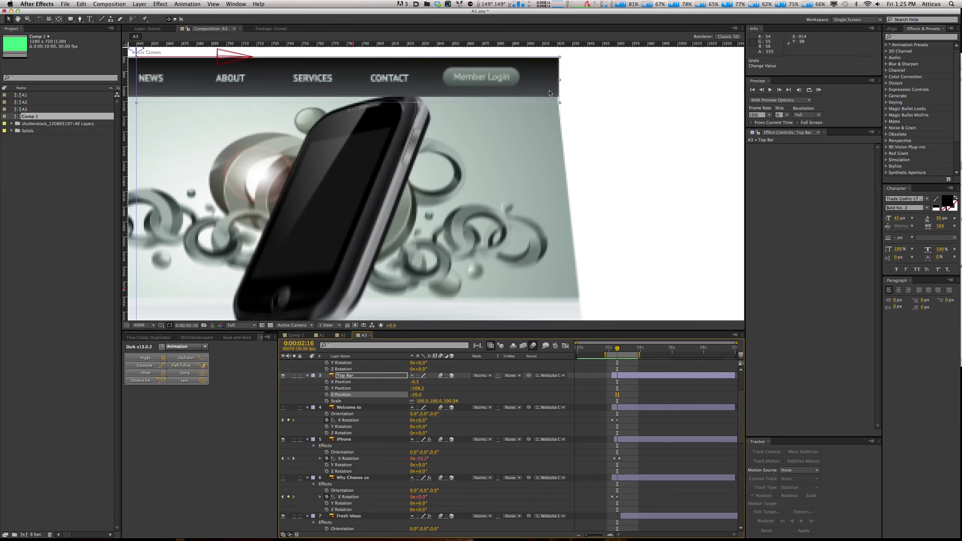
{"action": "left_click", "coordinate": [657, 350]}
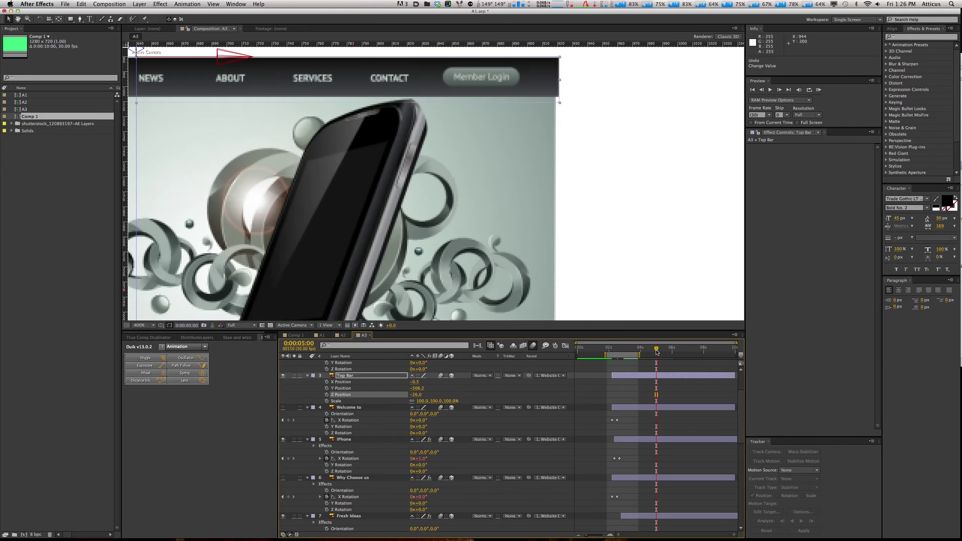
{"action": "left_click", "coordinate": [437, 401]}
{"action": "type", "text": "102"}
{"action": "key", "text": "Return"}
{"action": "left_click", "coordinate": [438, 402]}
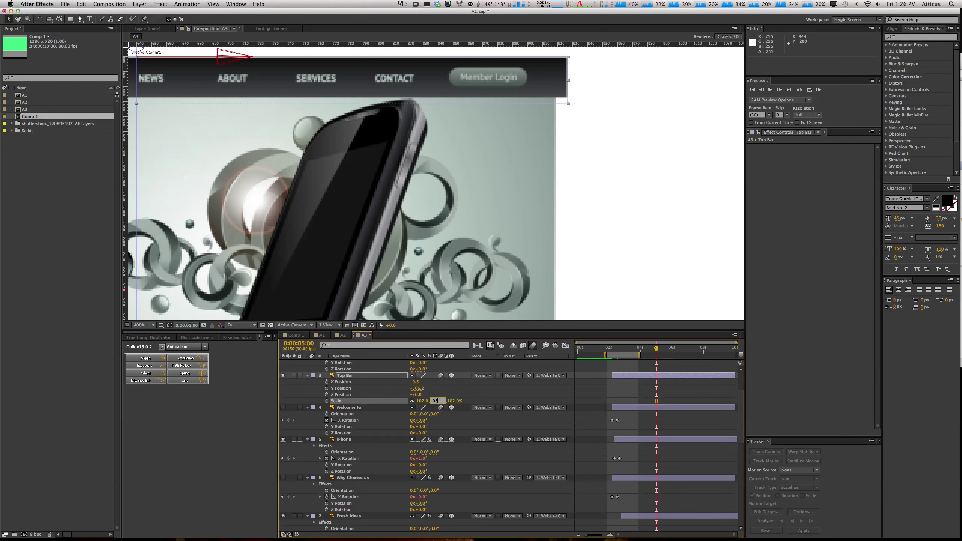
{"action": "key", "text": "Return"}
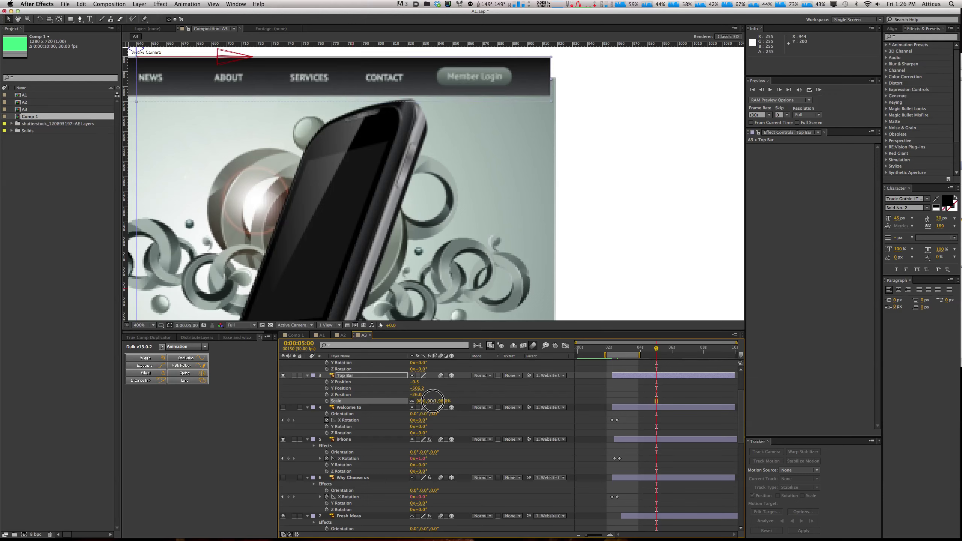
{"action": "left_click_drag", "start_coordinate": [434, 401], "coordinate": [437, 400]}
{"action": "key", "text": "shift+slash"}
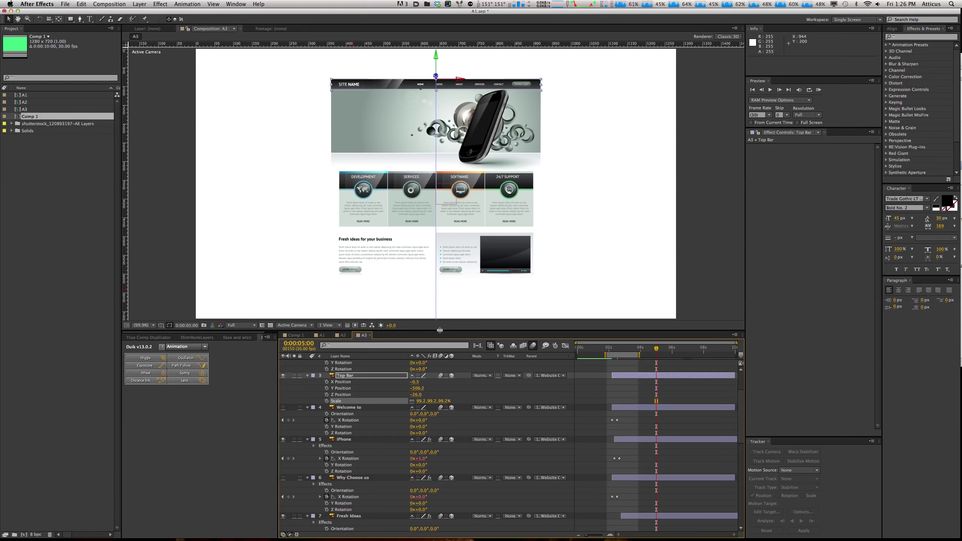
Step: Extend the work area end slightly past the 4-second mark and play a RAM preview of the flip-ins
{"action": "left_click", "coordinate": [623, 367]}
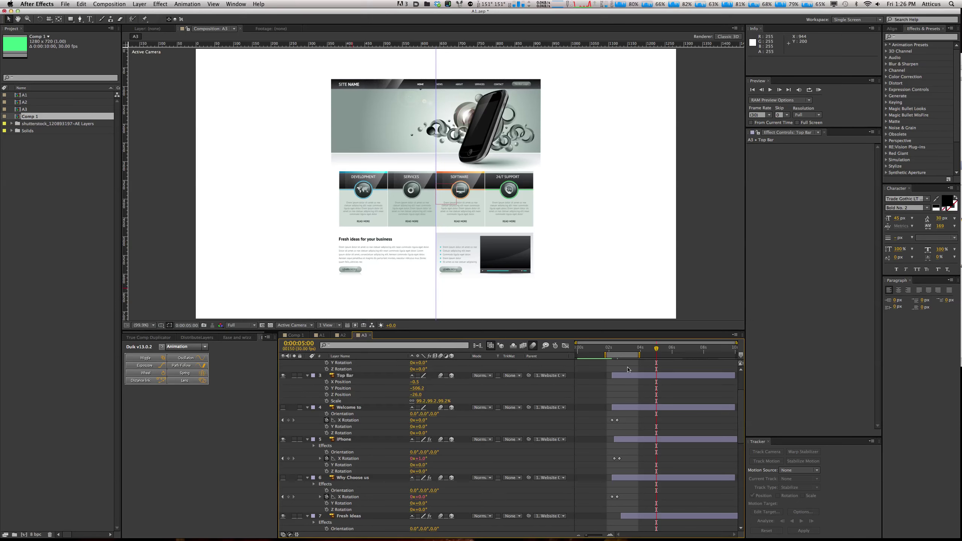
{"action": "left_click_drag", "start_coordinate": [640, 354], "coordinate": [661, 355]}
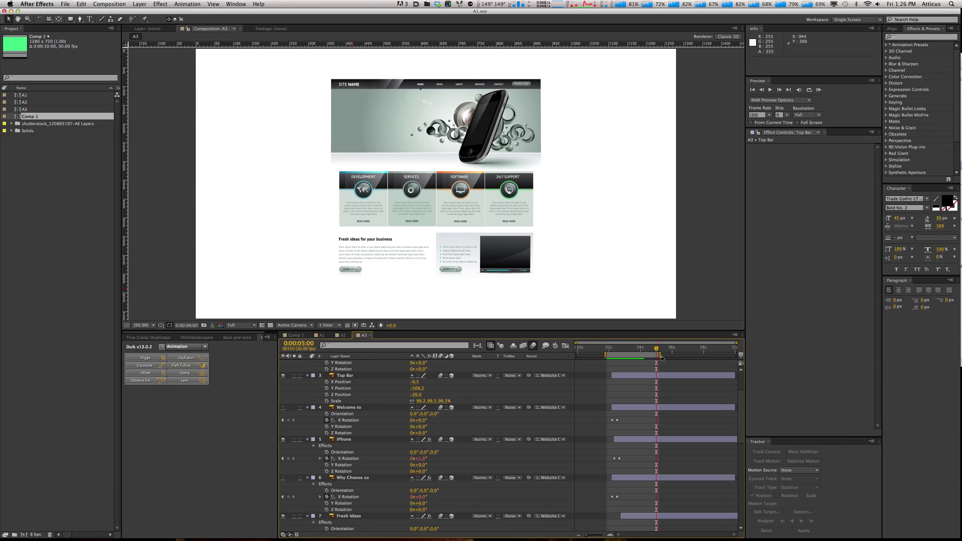
{"action": "left_click", "coordinate": [658, 356]}
{"action": "left_click_drag", "start_coordinate": [658, 356], "coordinate": [647, 356]}
{"action": "key", "text": "KP_0"}
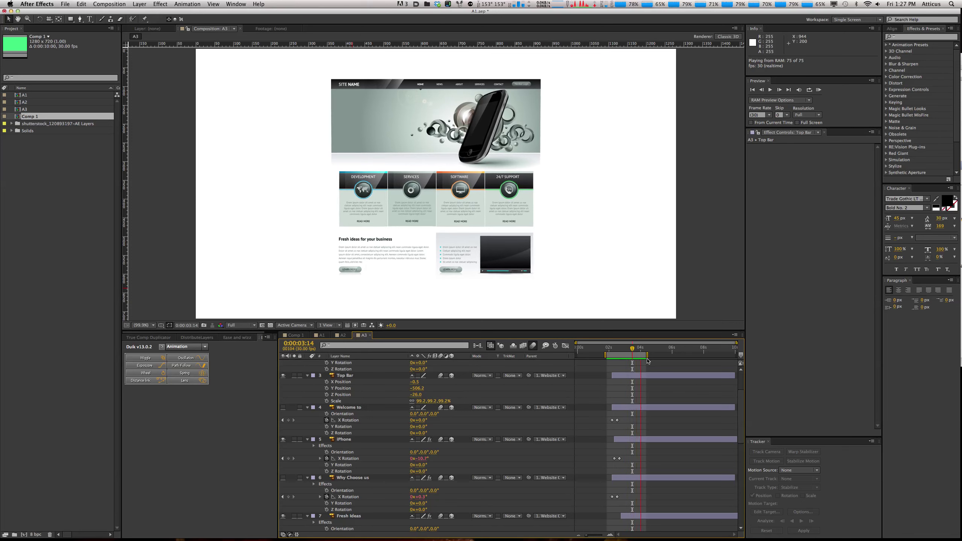
{"action": "key", "text": "space"}
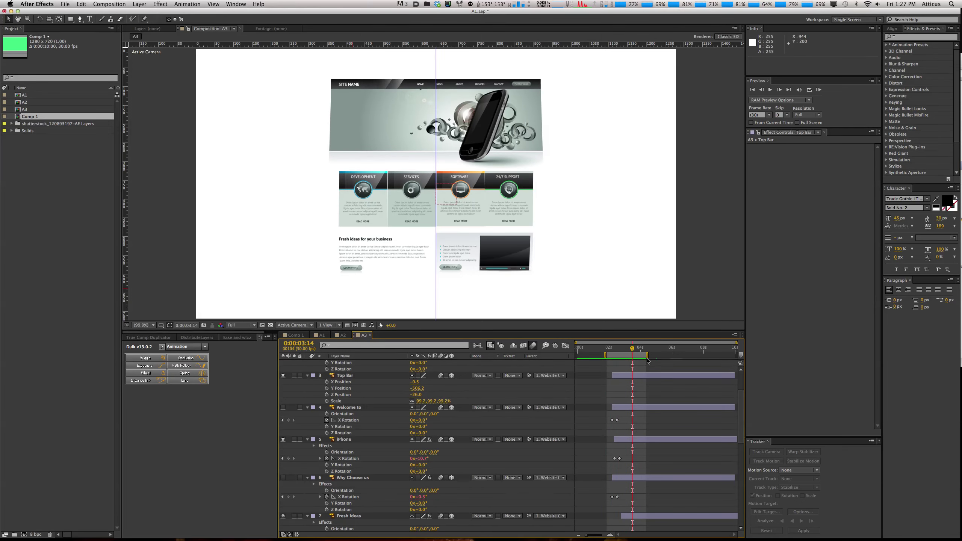
Step: Check the Elasticity and Damping settings of the iPhone, Why Choose us and Fresh Ideas layers
{"action": "left_click", "coordinate": [636, 409]}
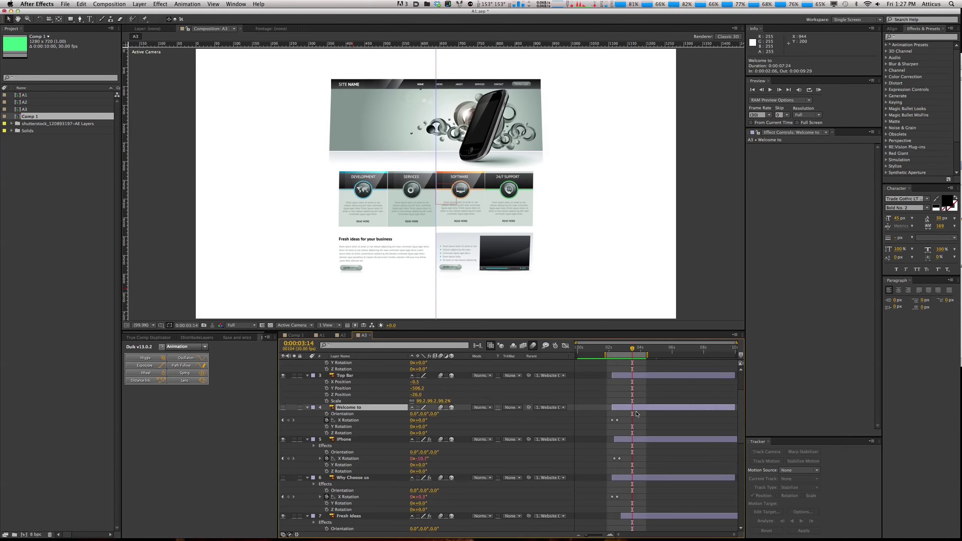
{"action": "scroll", "coordinate": [637, 429], "scroll_direction": "down", "scroll_amount": 1}
{"action": "left_click", "coordinate": [635, 428]}
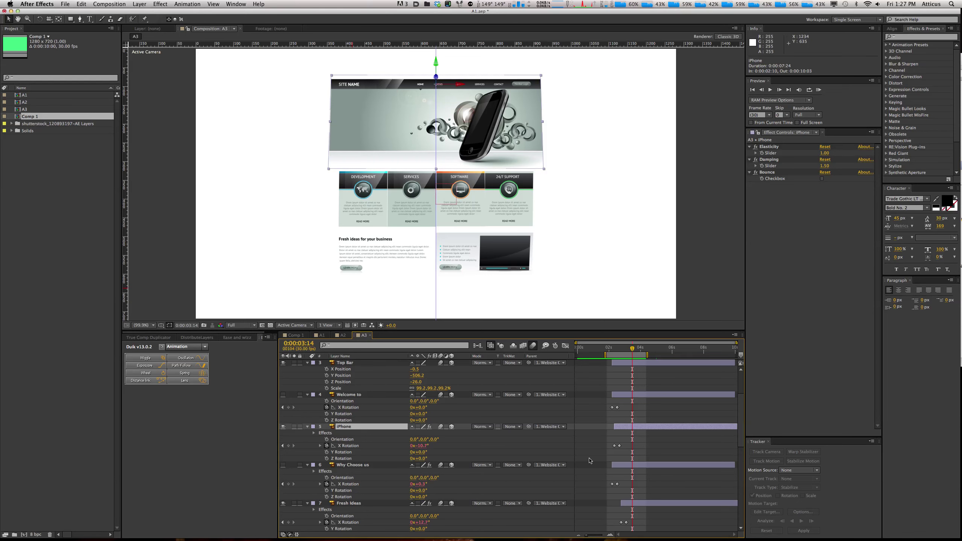
{"action": "left_click", "coordinate": [630, 465]}
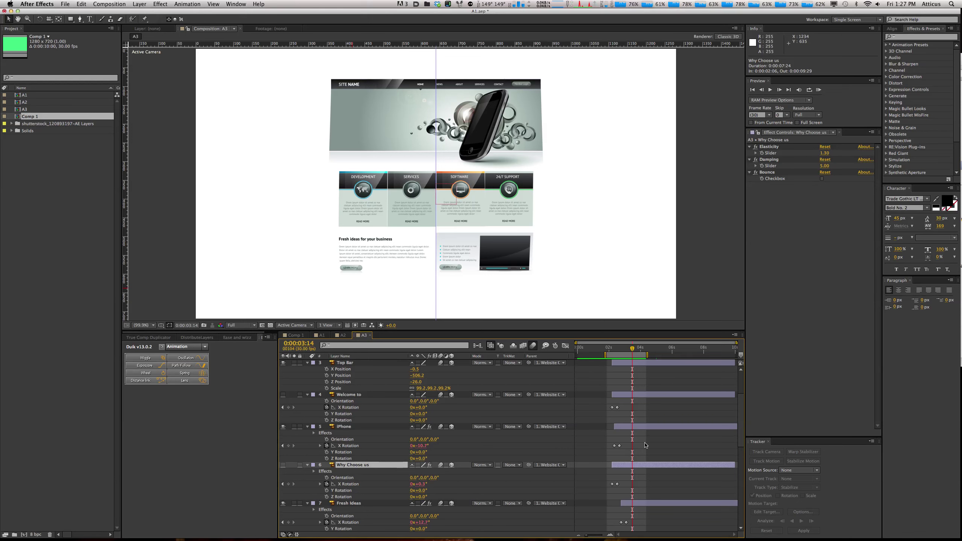
{"action": "left_click", "coordinate": [636, 504]}
{"action": "scroll", "coordinate": [638, 500], "scroll_direction": "down", "scroll_amount": 3}
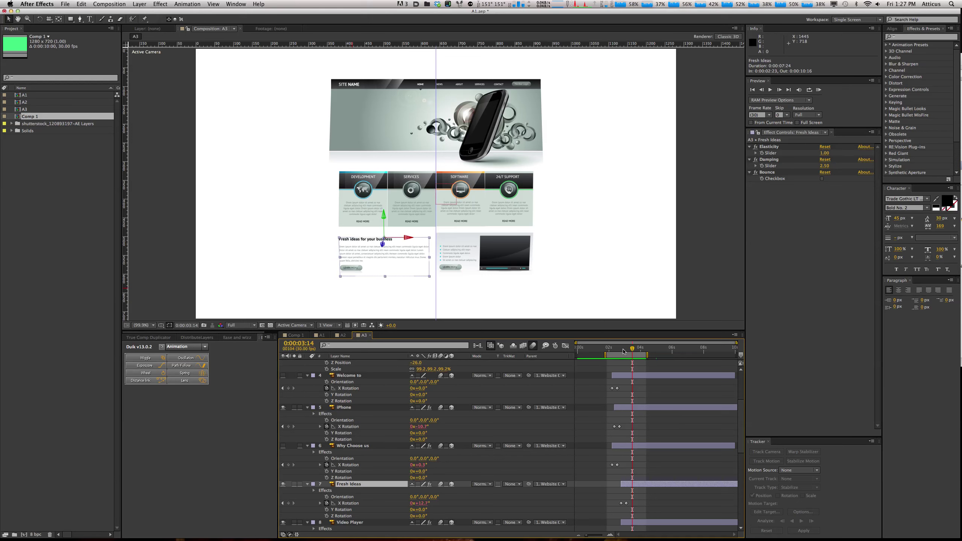
Step: Go to 0:00:02:26 and replay the work area as a RAM preview with the Fresh Ideas layer selected
{"action": "left_click", "coordinate": [624, 352]}
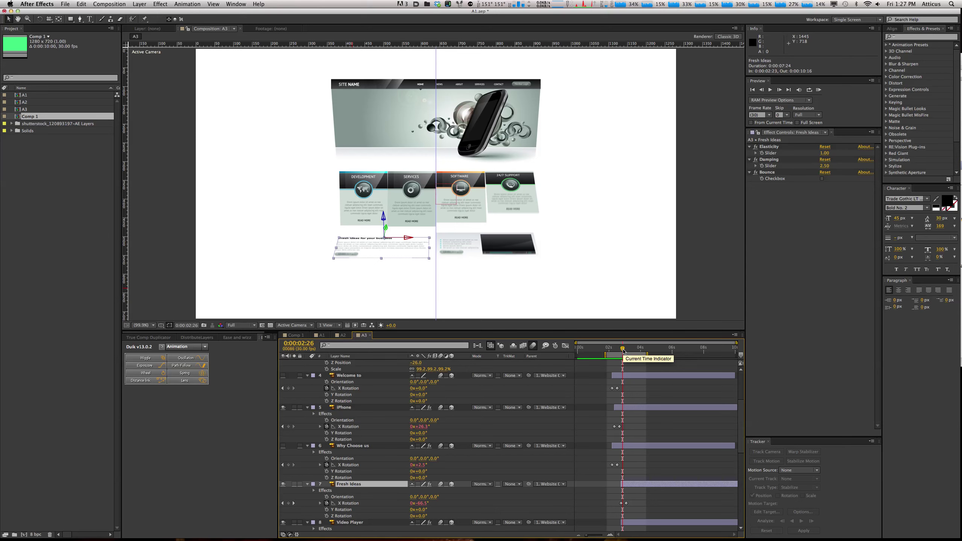
{"action": "key", "text": "KP_0"}
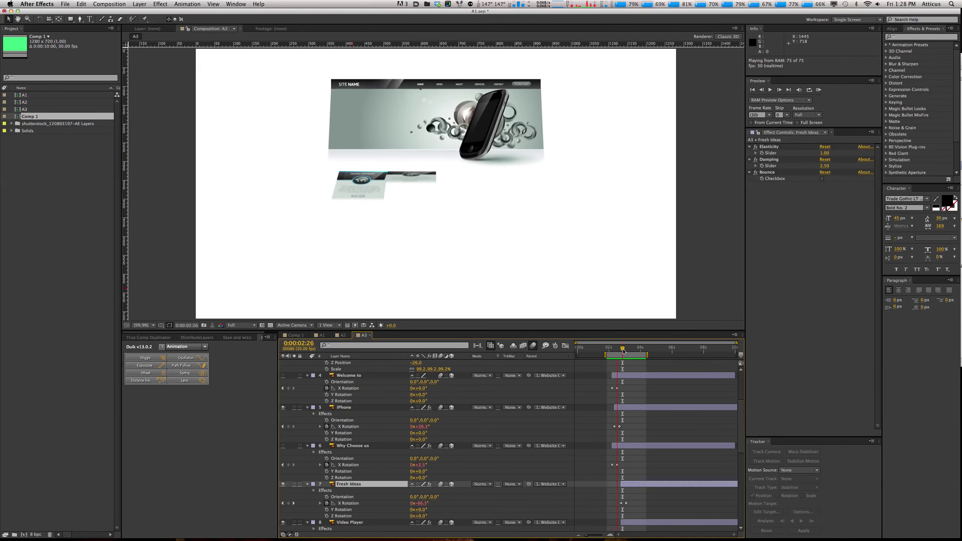
{"action": "key", "text": "space"}
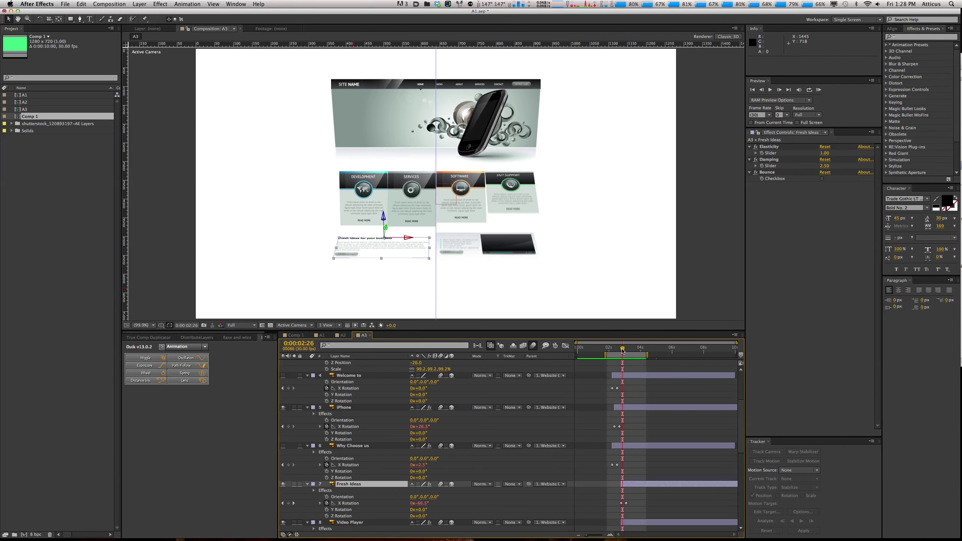
Step: Go to 0:00:03:21 and make the Bottom Bar layer visible
{"action": "left_click_drag", "start_coordinate": [623, 351], "coordinate": [636, 352]}
{"action": "scroll", "coordinate": [639, 387], "scroll_direction": "up", "scroll_amount": 5}
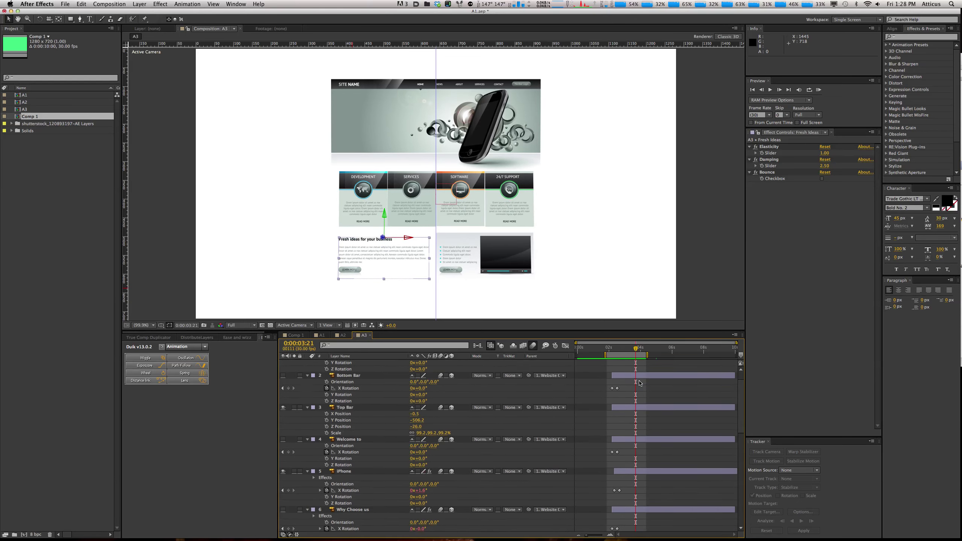
{"action": "scroll", "coordinate": [363, 413], "scroll_direction": "down", "scroll_amount": 3}
{"action": "left_click", "coordinate": [351, 375]}
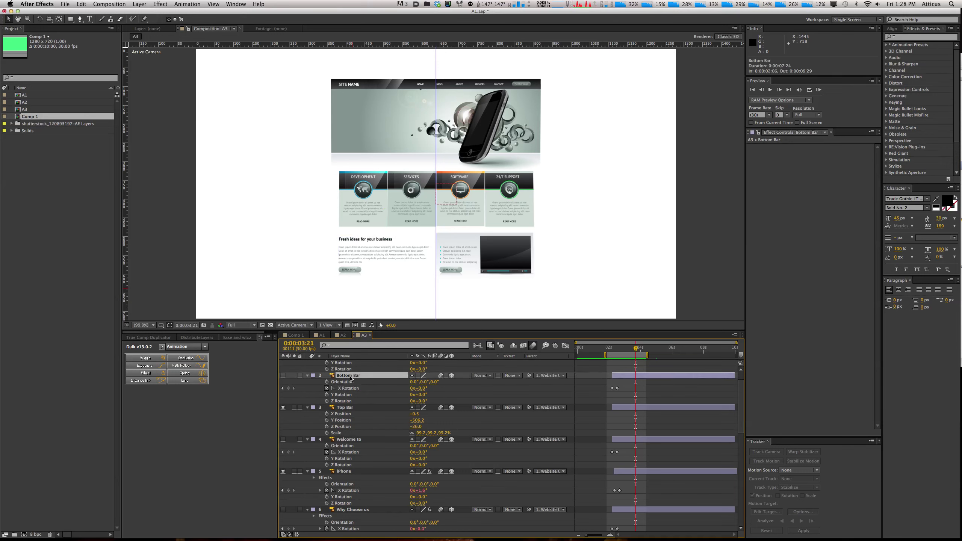
{"action": "left_click", "coordinate": [283, 375]}
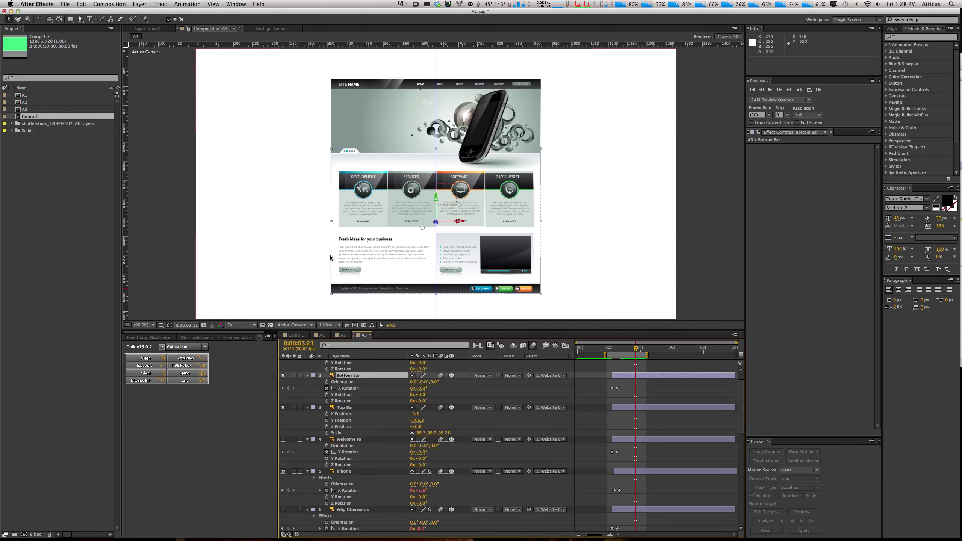
Step: Draw a rectangular mask around the dark footer strip on the Bottom Bar layer, leaving out its white upper area
{"action": "left_click", "coordinate": [70, 20]}
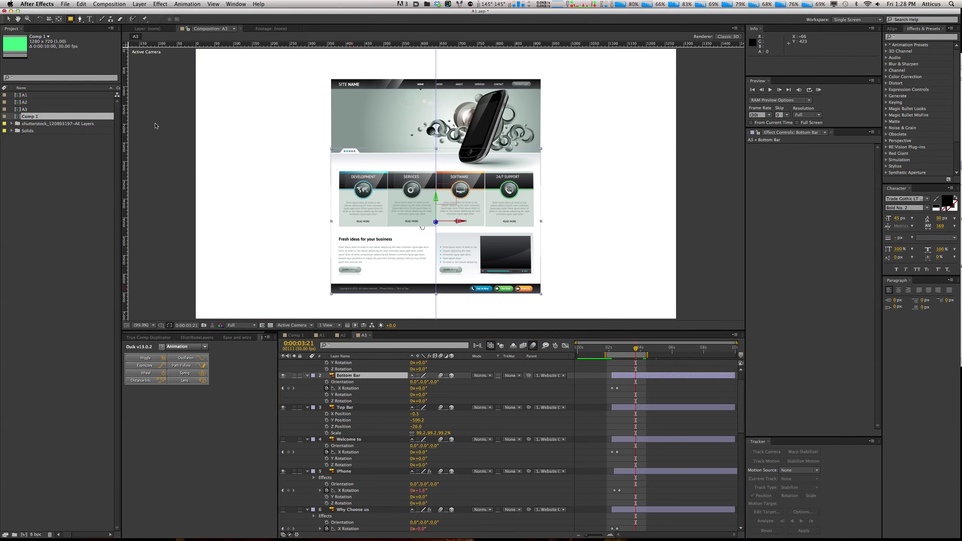
{"action": "left_click_drag", "start_coordinate": [315, 304], "coordinate": [337, 281]}
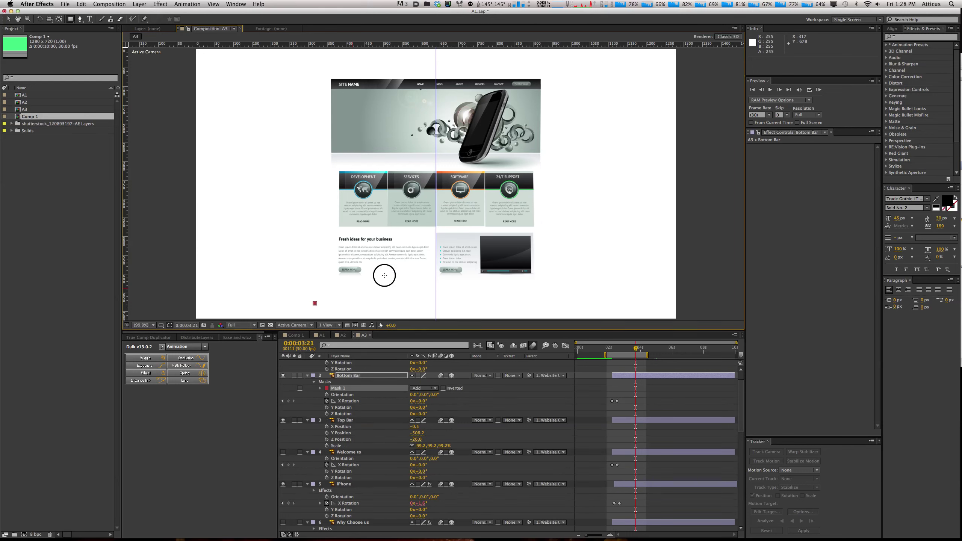
{"action": "left_click_drag", "start_coordinate": [502, 279], "coordinate": [551, 277]}
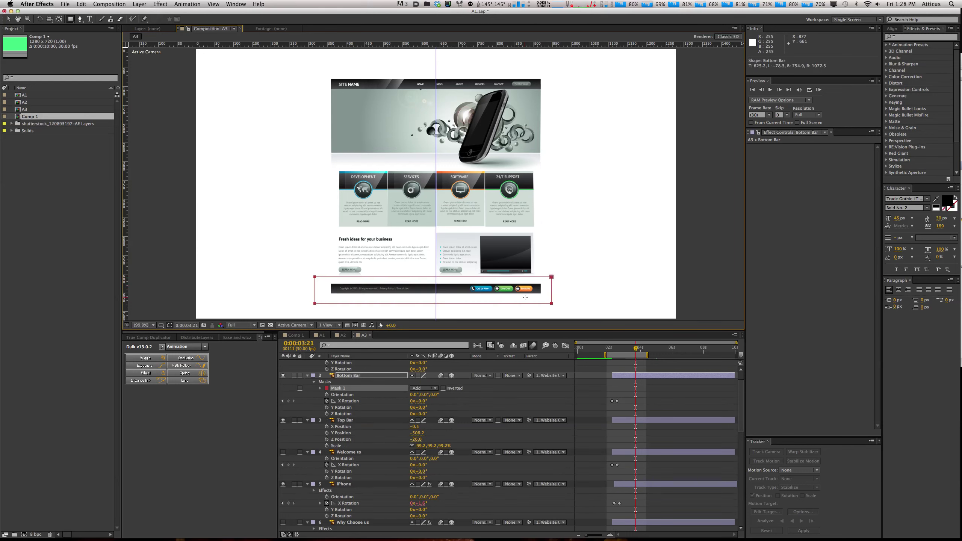
{"action": "key", "text": "v"}
Step: Try to move the Bottom Bar layer's anchor point down to the footer strip with the Pan Behind tool, and undo the move
{"action": "left_click", "coordinate": [362, 375]}
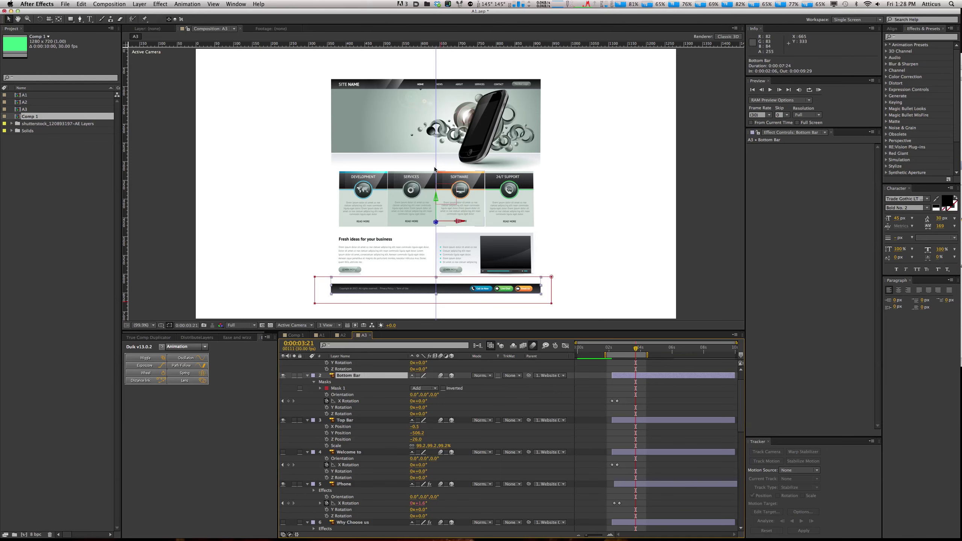
{"action": "key", "text": "slash"}
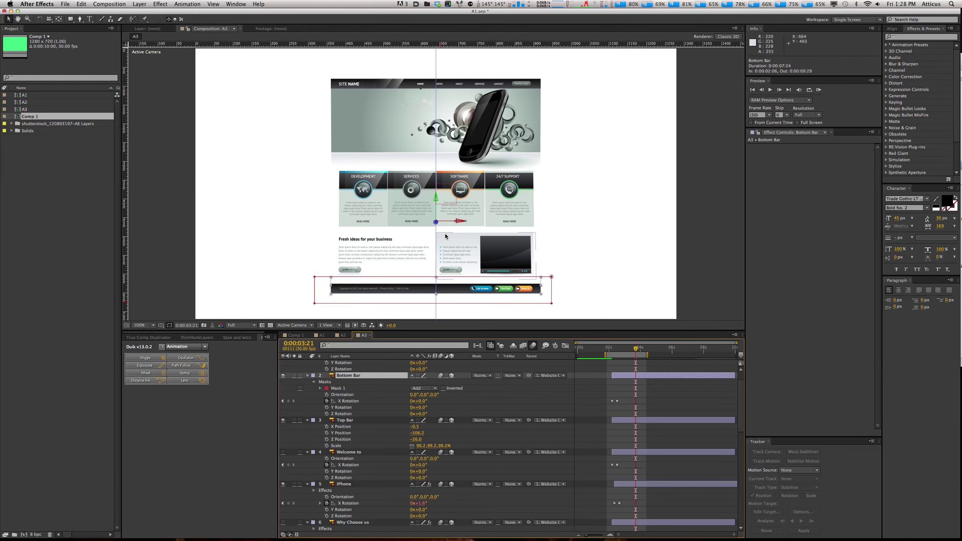
{"action": "scroll", "coordinate": [437, 237], "scroll_direction": "up", "scroll_amount": 4}
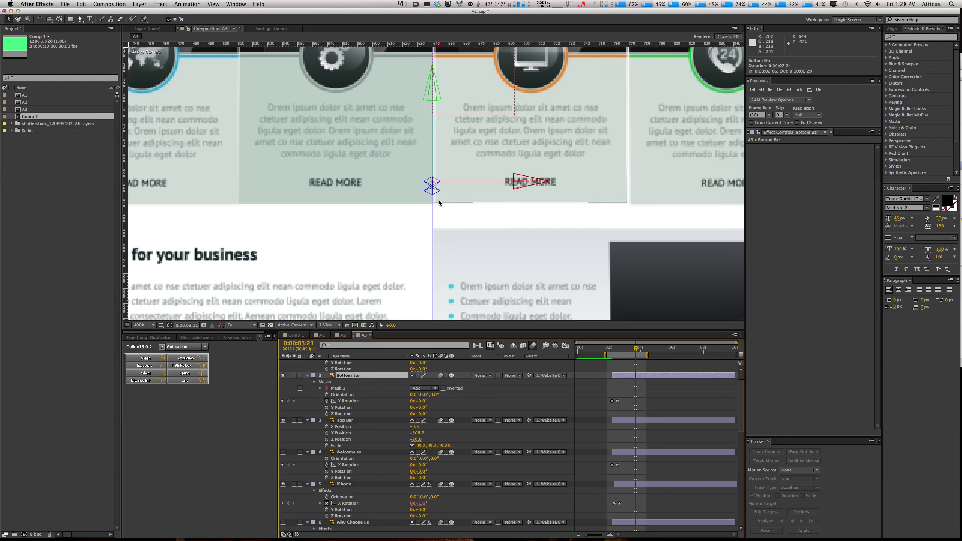
{"action": "key", "text": "y"}
{"action": "left_click_drag", "start_coordinate": [432, 181], "coordinate": [443, 237]}
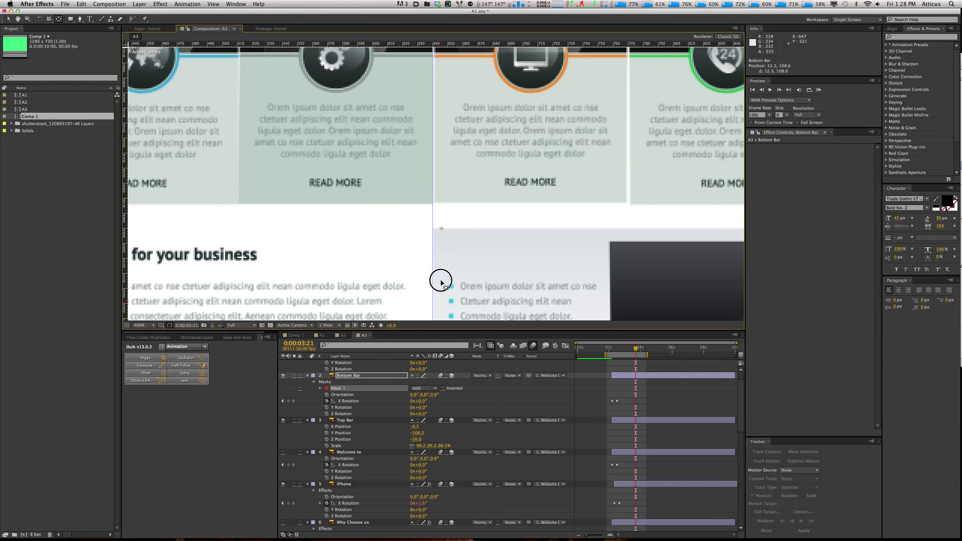
{"action": "key", "text": "h"}
{"action": "left_click_drag", "start_coordinate": [471, 295], "coordinate": [494, 105]}
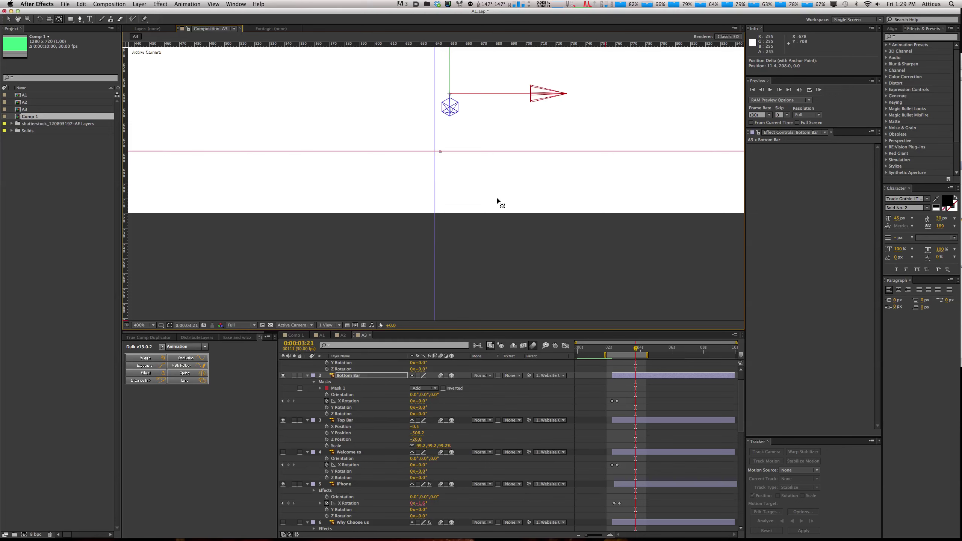
{"action": "scroll", "coordinate": [507, 207], "scroll_direction": "down", "scroll_amount": 2}
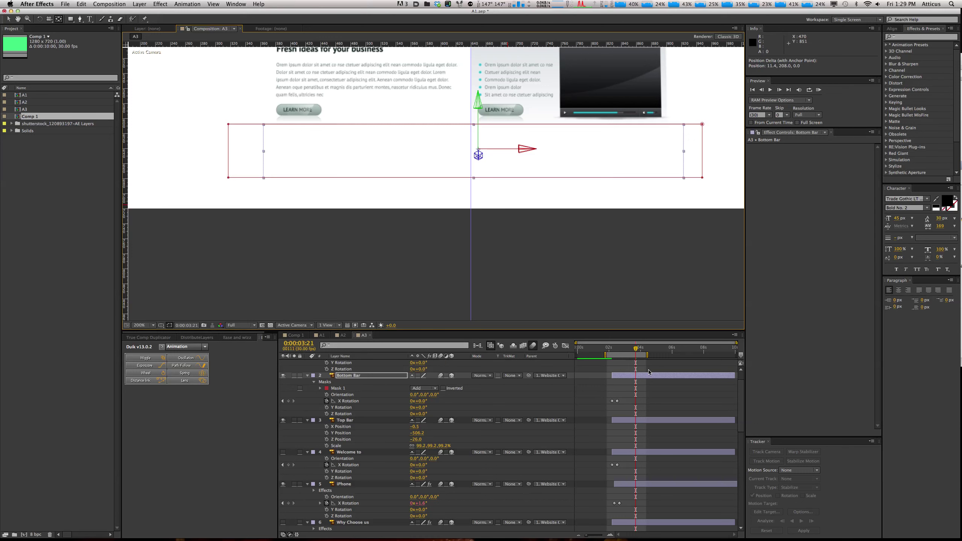
{"action": "left_click_drag", "start_coordinate": [635, 350], "coordinate": [640, 349]}
{"action": "left_click_drag", "start_coordinate": [639, 349], "coordinate": [637, 349]}
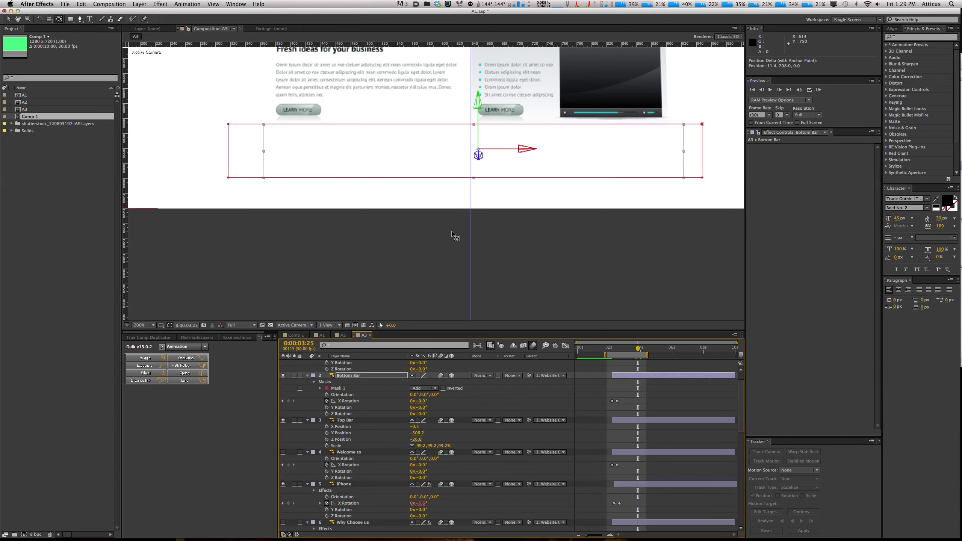
{"action": "scroll", "coordinate": [452, 201], "scroll_direction": "down", "scroll_amount": 3}
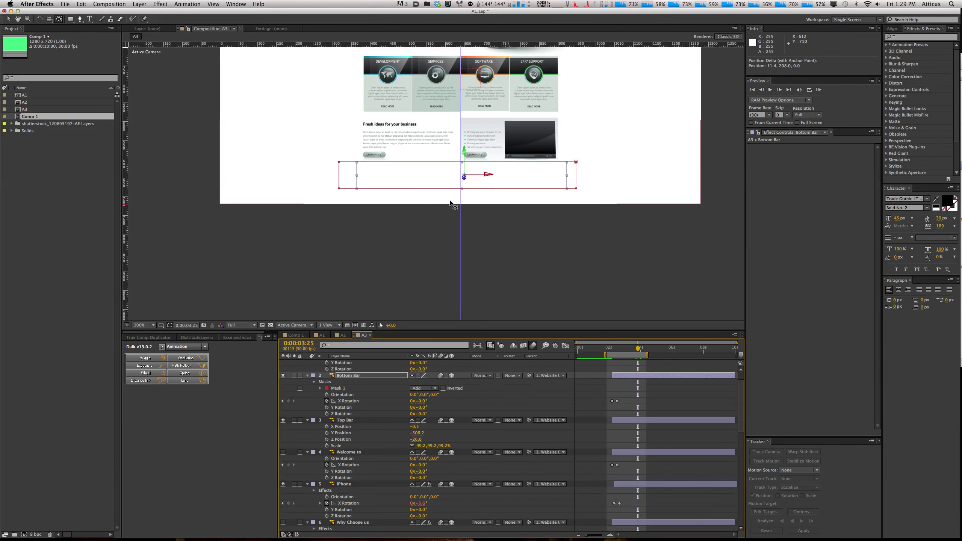
{"action": "key", "text": "super+z"}
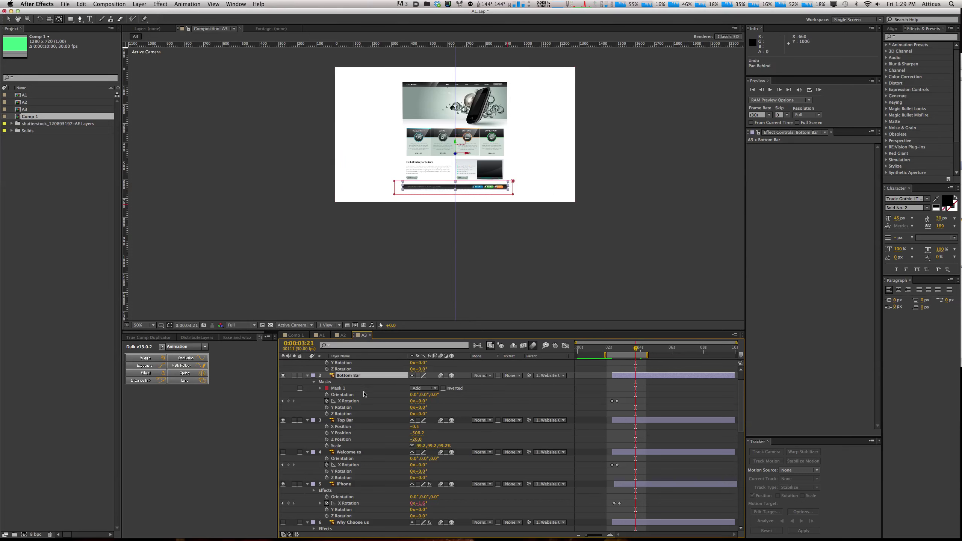
Step: Remove the Bottom Bar layer's X Rotation keyframes and move its anchor point to the centre of the footer strip's upper edge
{"action": "left_click", "coordinate": [327, 401]}
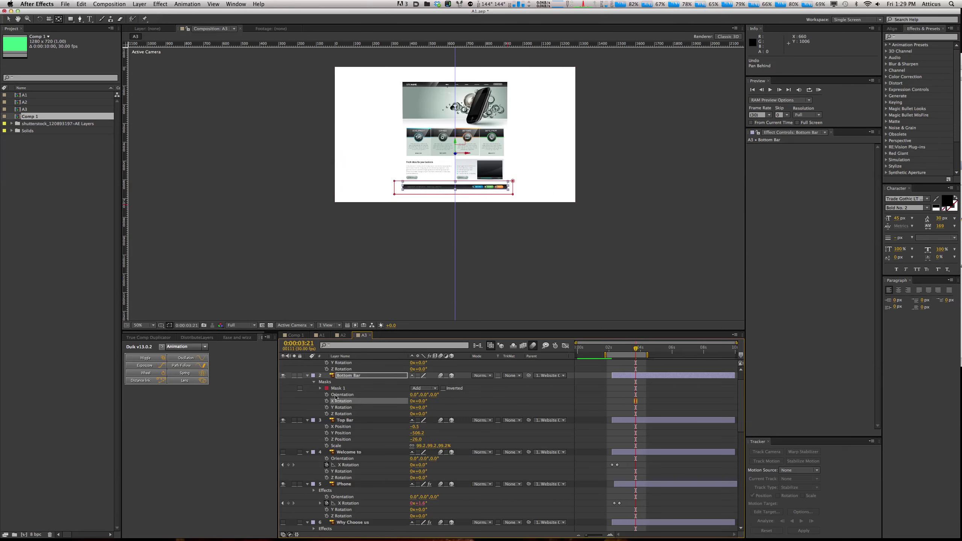
{"action": "scroll", "coordinate": [471, 170], "scroll_direction": "up", "scroll_amount": 2}
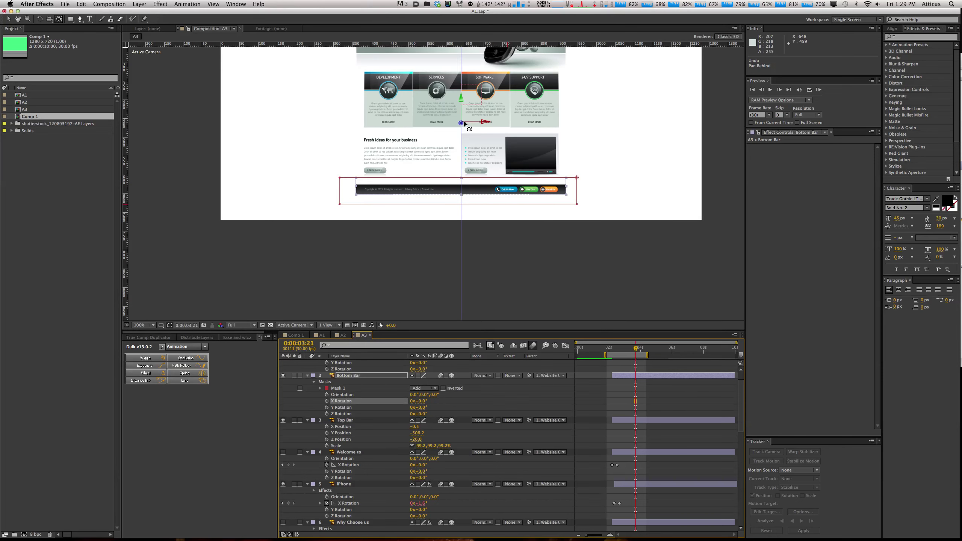
{"action": "left_click_drag", "start_coordinate": [462, 122], "coordinate": [461, 186]}
{"action": "scroll", "coordinate": [461, 186], "scroll_direction": "up", "scroll_amount": 4}
{"action": "scroll", "coordinate": [454, 187], "scroll_direction": "up", "scroll_amount": 3}
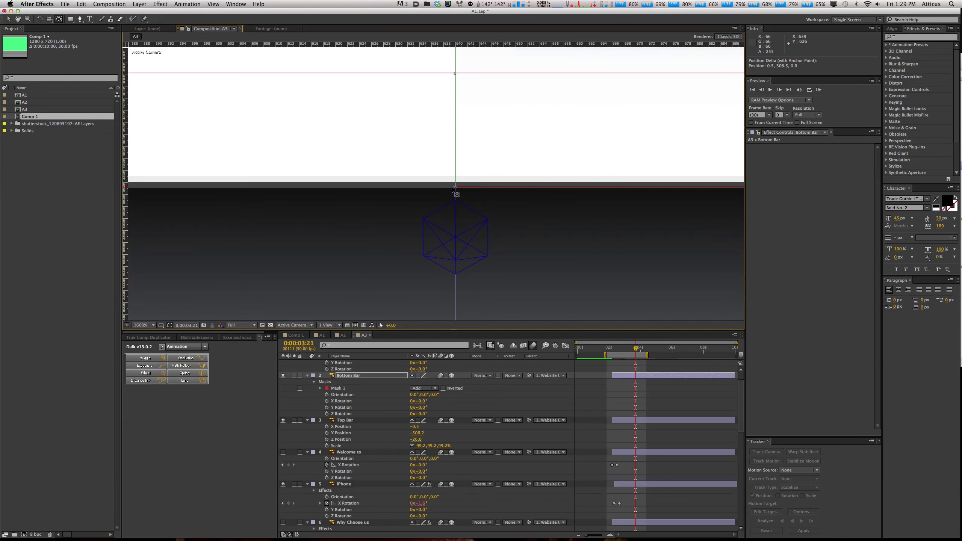
{"action": "left_click", "coordinate": [456, 187]}
{"action": "left_click_drag", "start_coordinate": [456, 188], "coordinate": [455, 186]}
{"action": "key", "text": "shift+slash"}
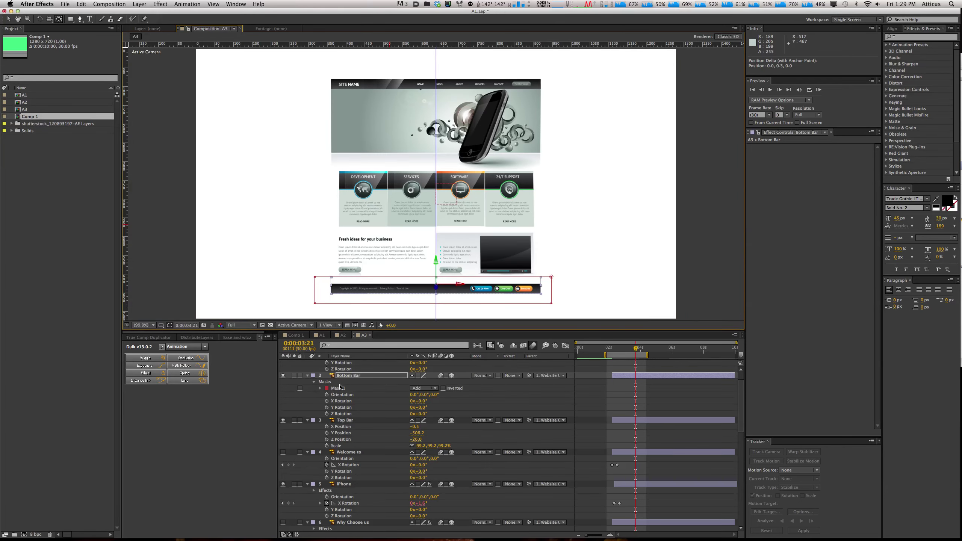
Step: Keyframe the Bottom Bar layer's X Rotation at 0:00:02:29 and 0:00:03:09, and trim the layer's start to 0:00:02:29
{"action": "left_click", "coordinate": [351, 377]}
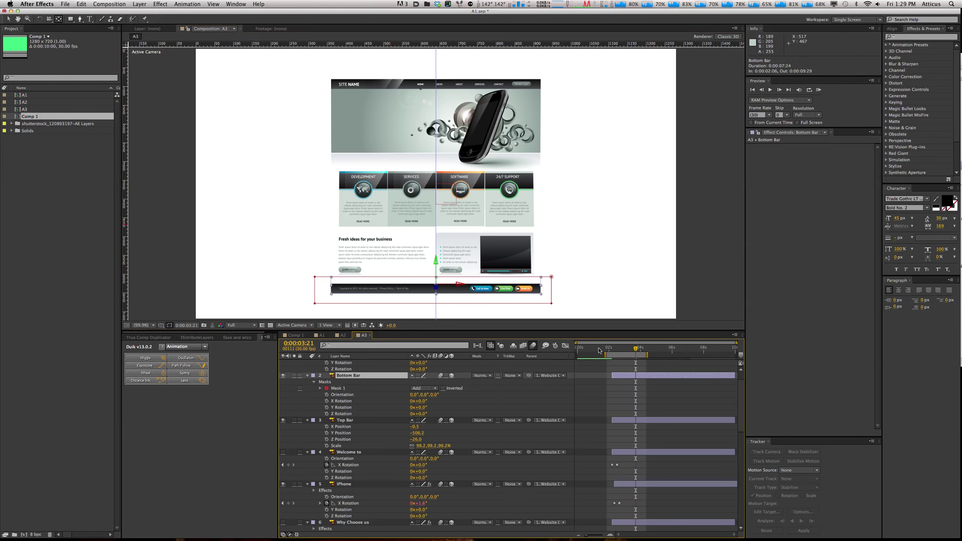
{"action": "left_click", "coordinate": [627, 349]}
{"action": "left_click_drag", "start_coordinate": [626, 350], "coordinate": [625, 350]}
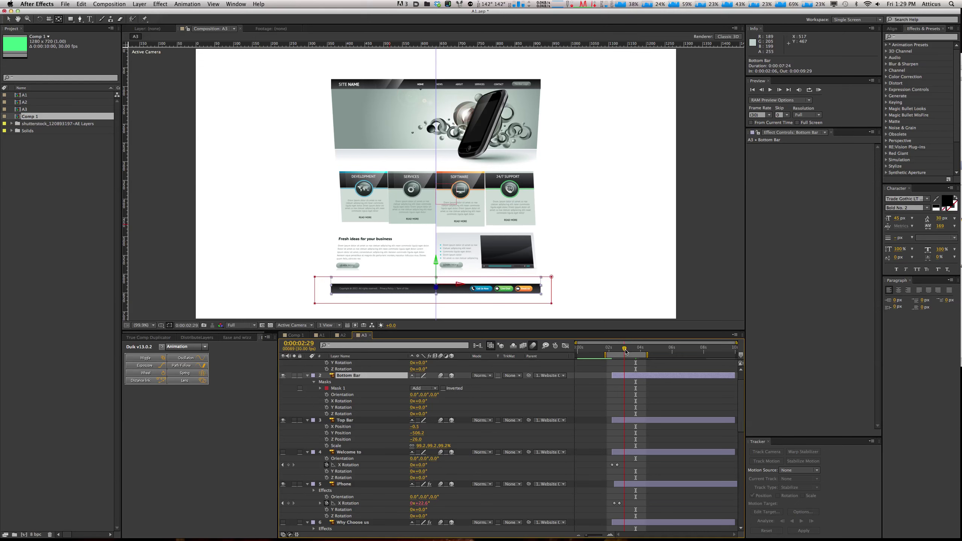
{"action": "left_click", "coordinate": [327, 401]}
{"action": "key", "text": "shift+Page_Down"}
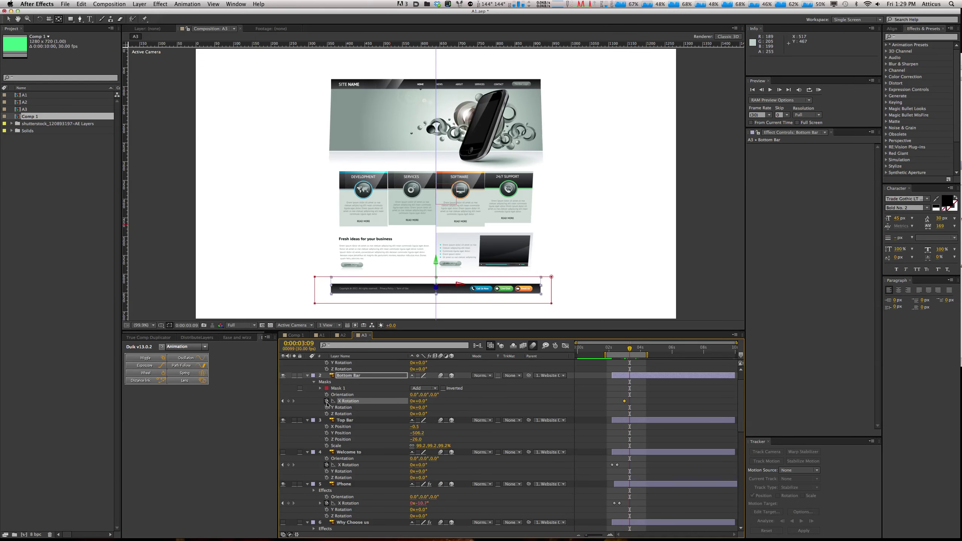
{"action": "left_click", "coordinate": [289, 401]}
{"action": "key", "text": "shift+Page_Up"}
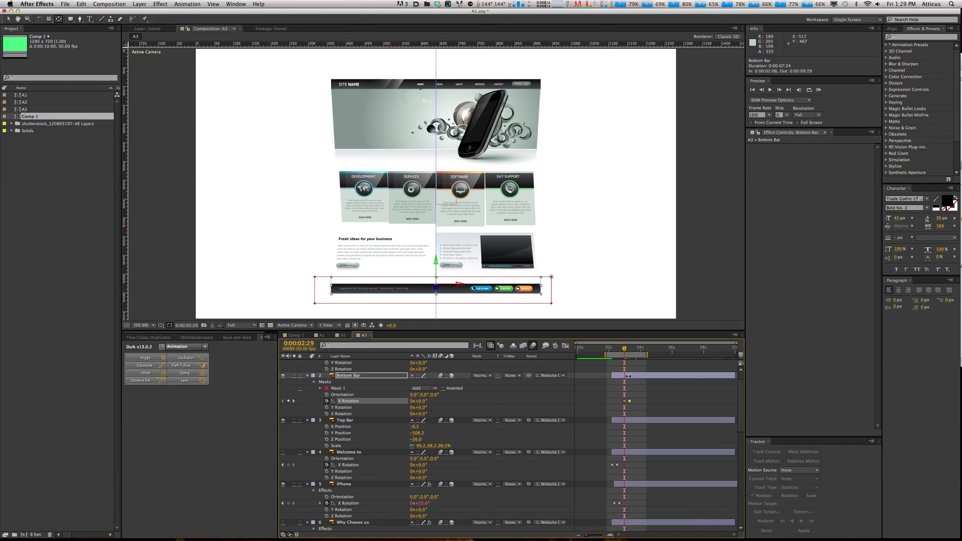
{"action": "key", "text": "alt+bracketleft"}
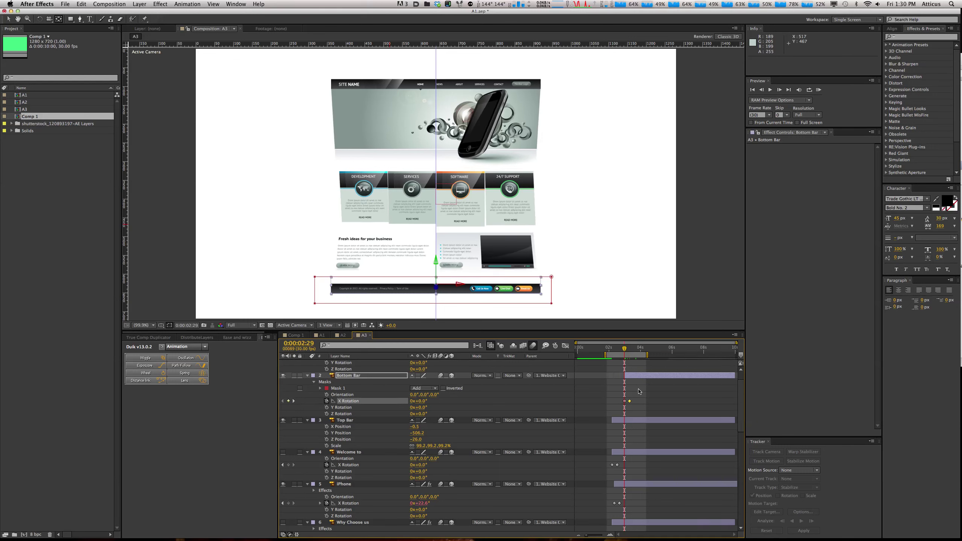
Step: Apply Duik's Spring to the Bottom Bar's X Rotation, with Elasticity set to 1 and Damping to 2
{"action": "key", "text": "v"}
{"action": "left_click", "coordinate": [190, 374]}
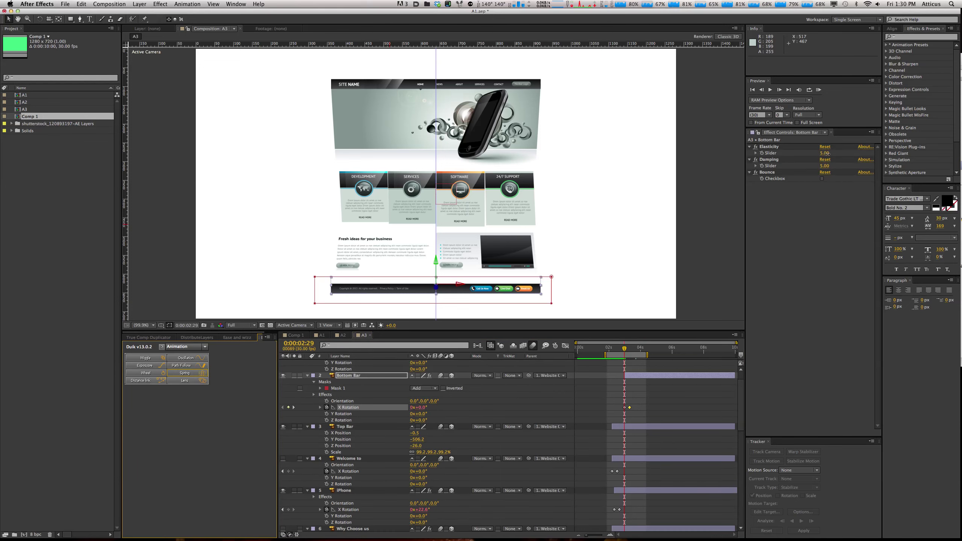
{"action": "left_click", "coordinate": [826, 153]}
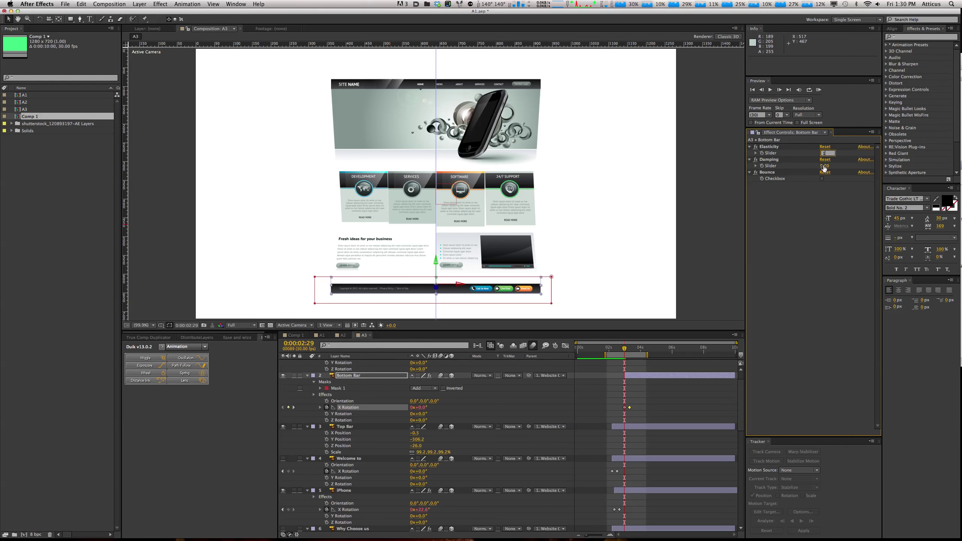
{"action": "left_click", "coordinate": [824, 166]}
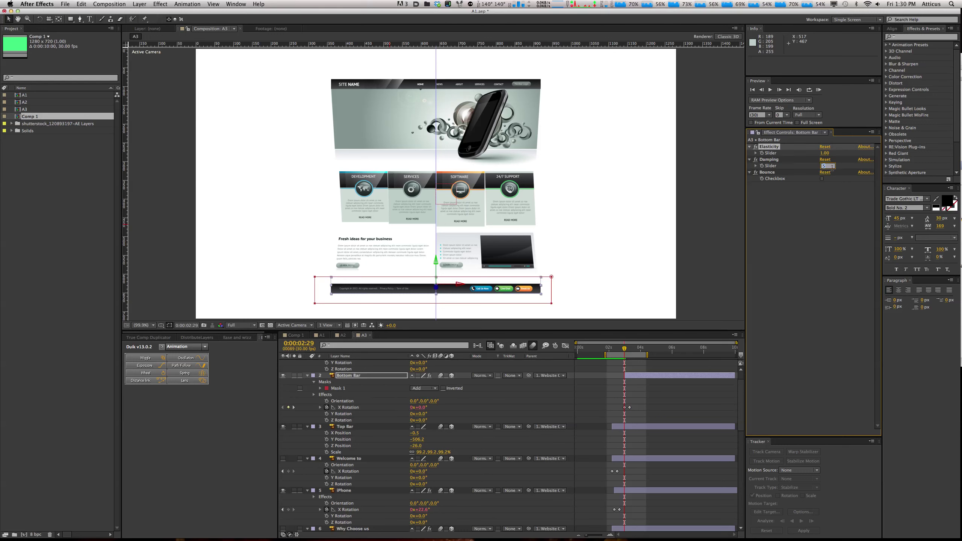
{"action": "type", "text": "2"}
{"action": "key", "text": "Return"}
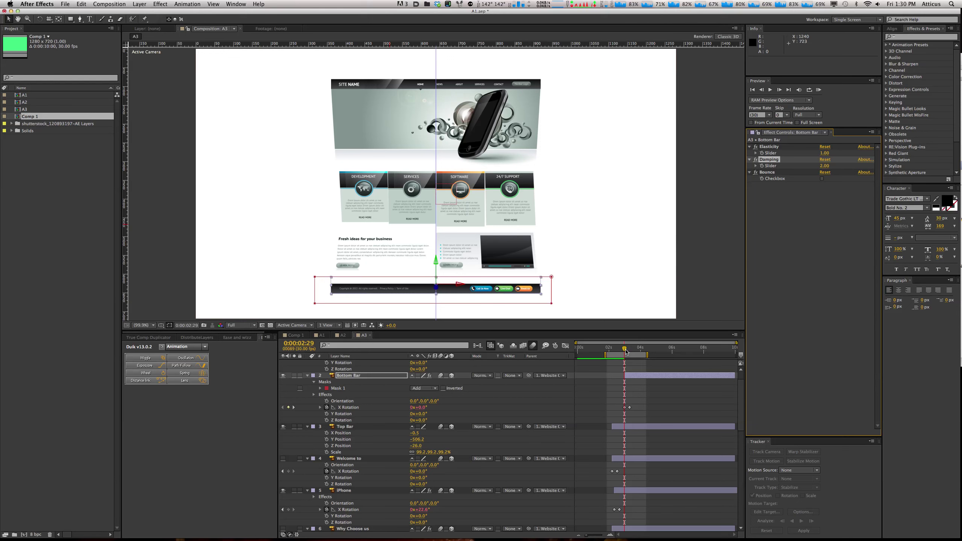
Step: Set the Bottom Bar's first X Rotation keyframe at 0:00:02:29 to about -96° so the strip starts nearly edge-on
{"action": "left_click_drag", "start_coordinate": [626, 351], "coordinate": [631, 358]}
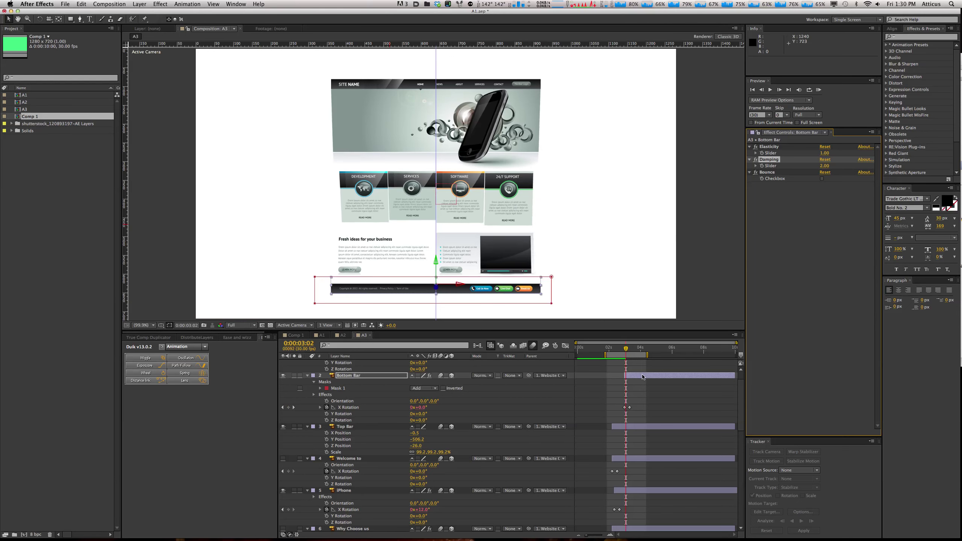
{"action": "key", "text": "j"}
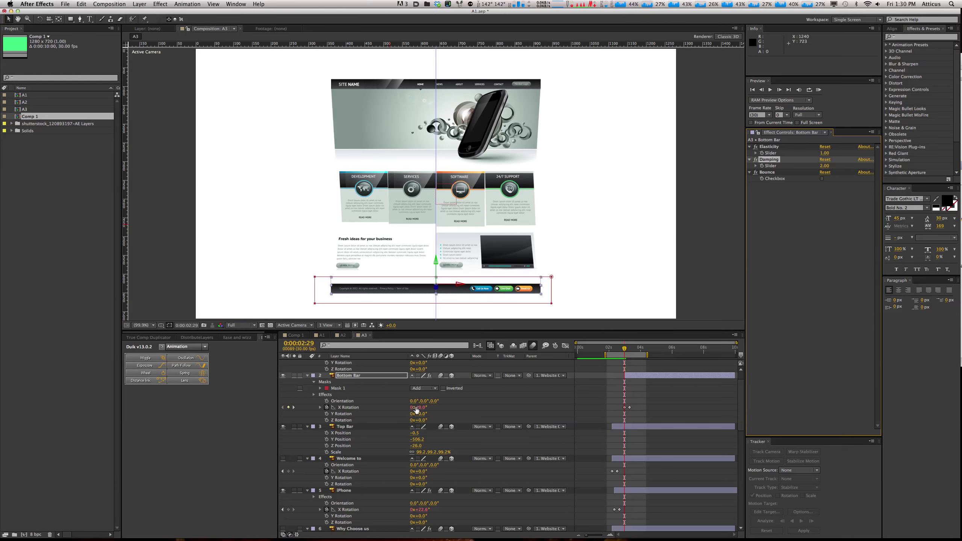
{"action": "left_click_drag", "start_coordinate": [416, 407], "coordinate": [392, 414]}
{"action": "left_click", "coordinate": [556, 401]}
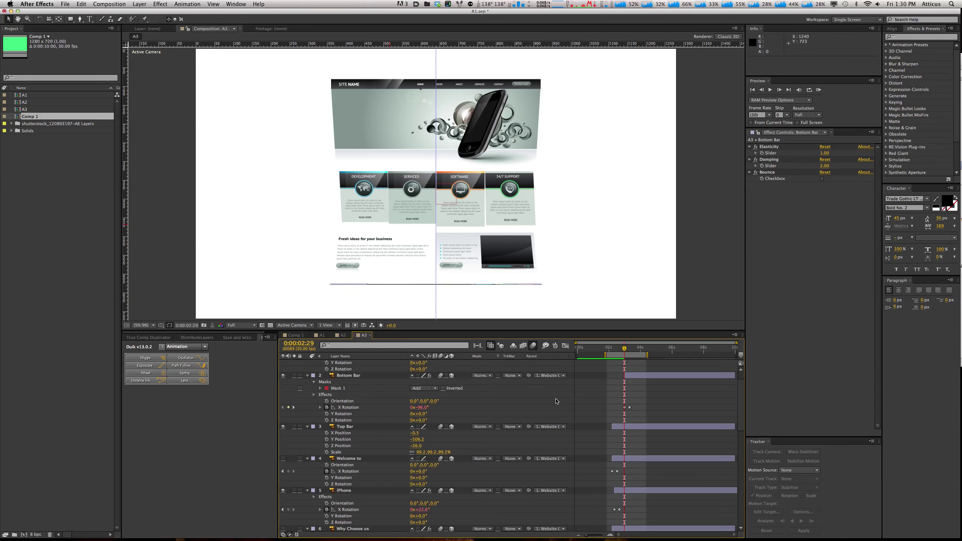
Step: RAM-preview the website flip-in animation, and check the result and the layer stack at 0:00:04:04
{"action": "key", "text": "KP_0"}
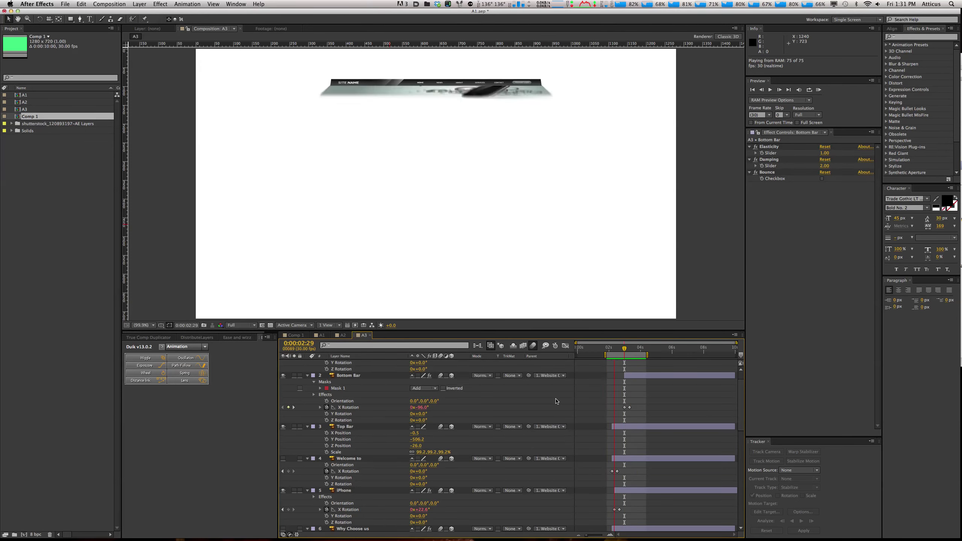
{"action": "key", "text": "space"}
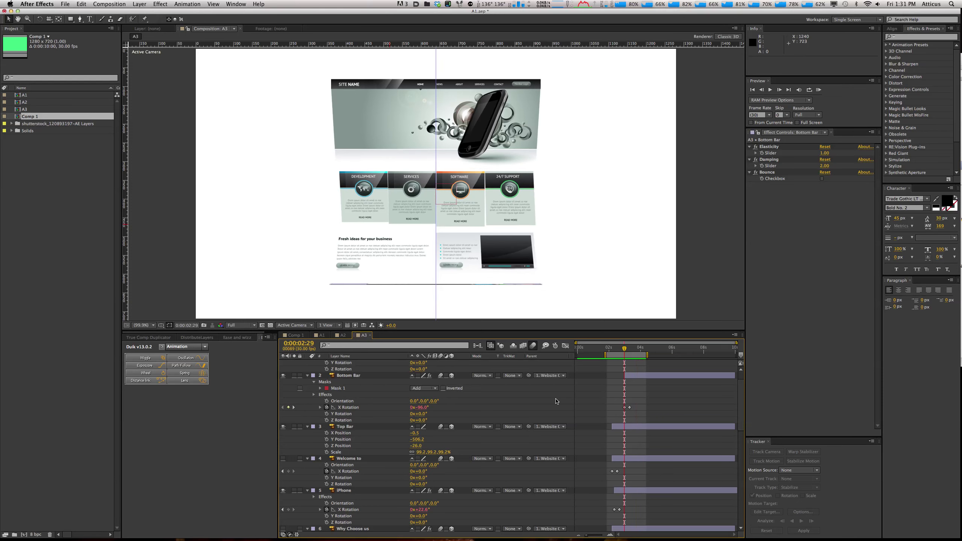
{"action": "left_click", "coordinate": [643, 348]}
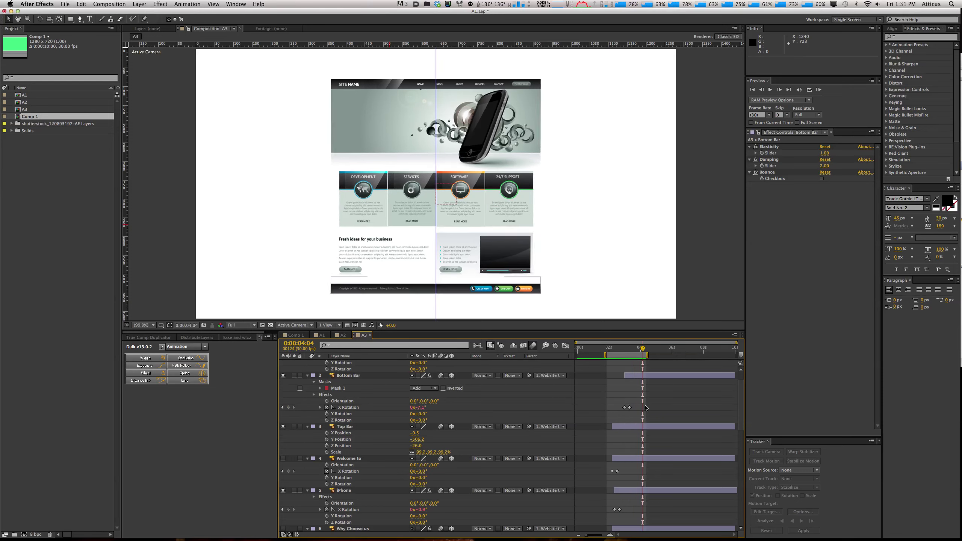
{"action": "scroll", "coordinate": [671, 407], "scroll_direction": "down", "scroll_amount": 5}
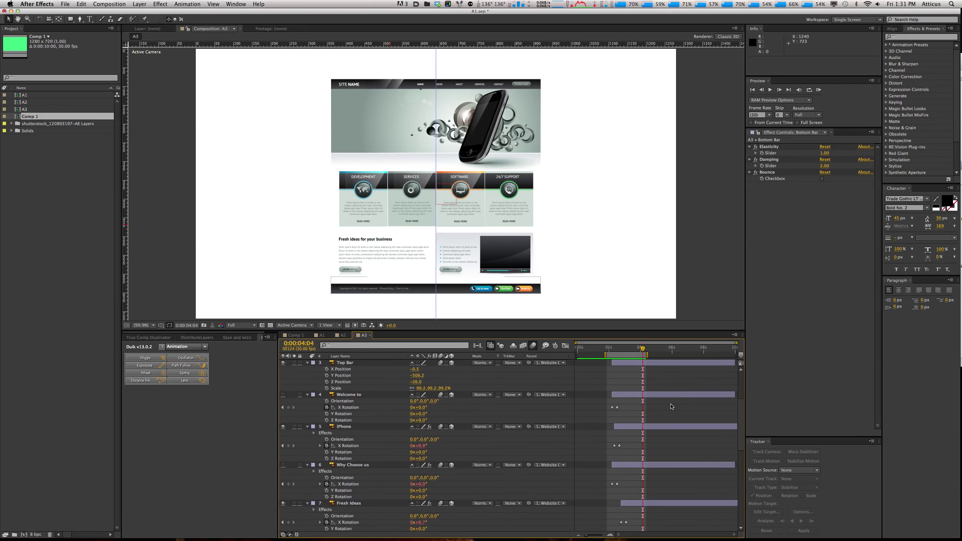
{"action": "scroll", "coordinate": [668, 409], "scroll_direction": "down", "scroll_amount": 6}
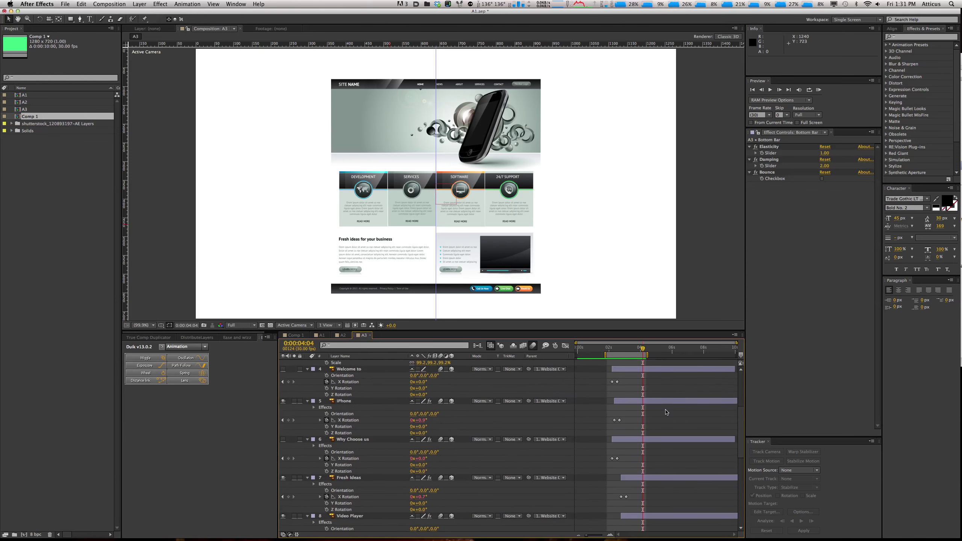
{"action": "scroll", "coordinate": [666, 412], "scroll_direction": "down", "scroll_amount": 12}
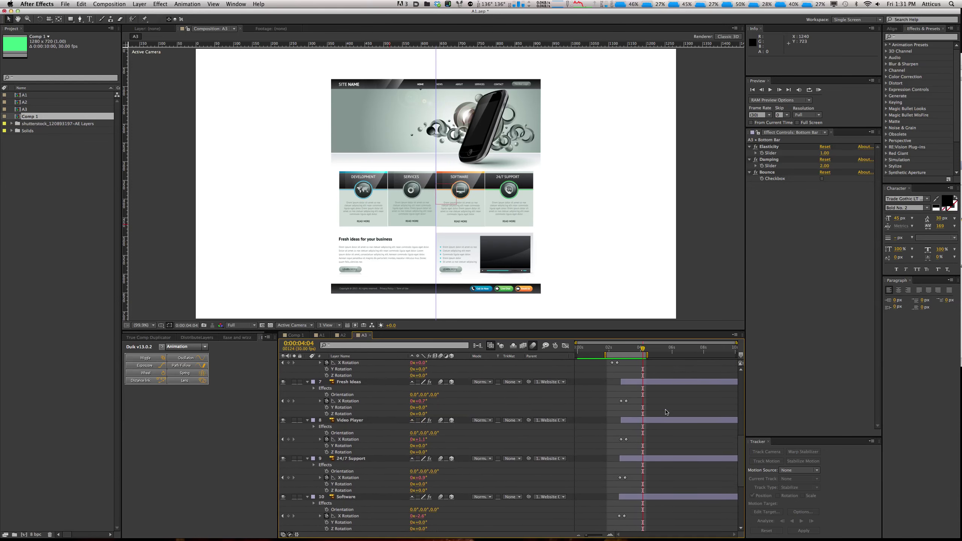
{"action": "scroll", "coordinate": [667, 412], "scroll_direction": "up", "scroll_amount": 20}
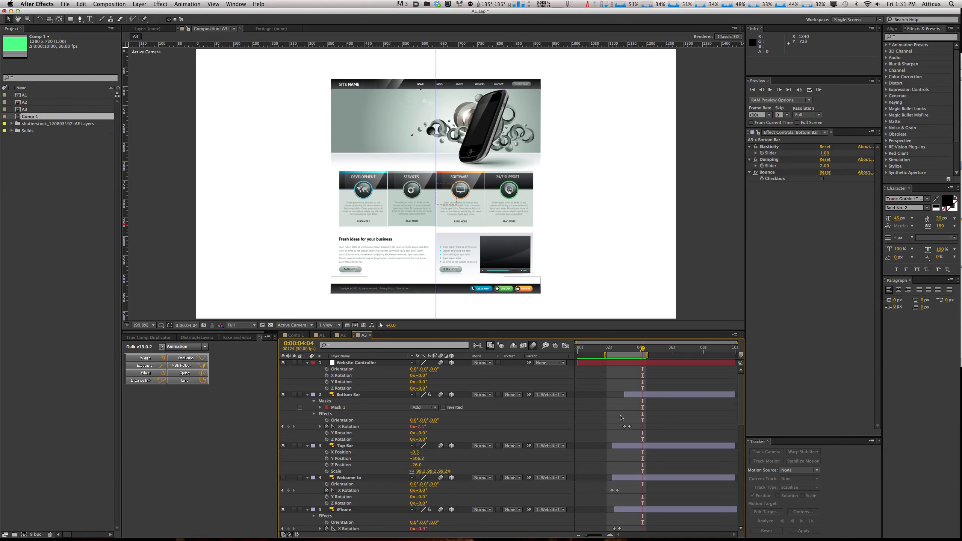
Step: Make the Welcome to layer visible
{"action": "scroll", "coordinate": [492, 444], "scroll_direction": "down", "scroll_amount": 1}
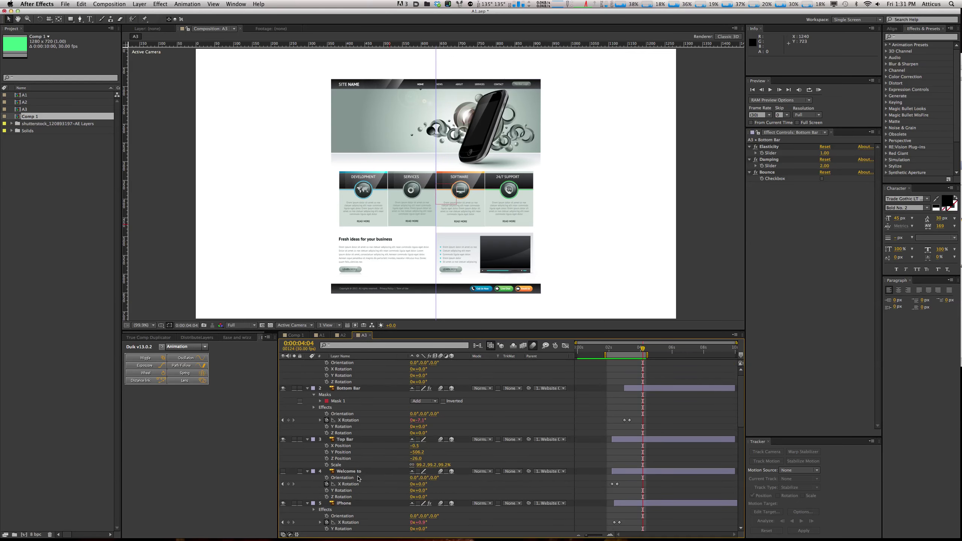
{"action": "left_click", "coordinate": [354, 472]}
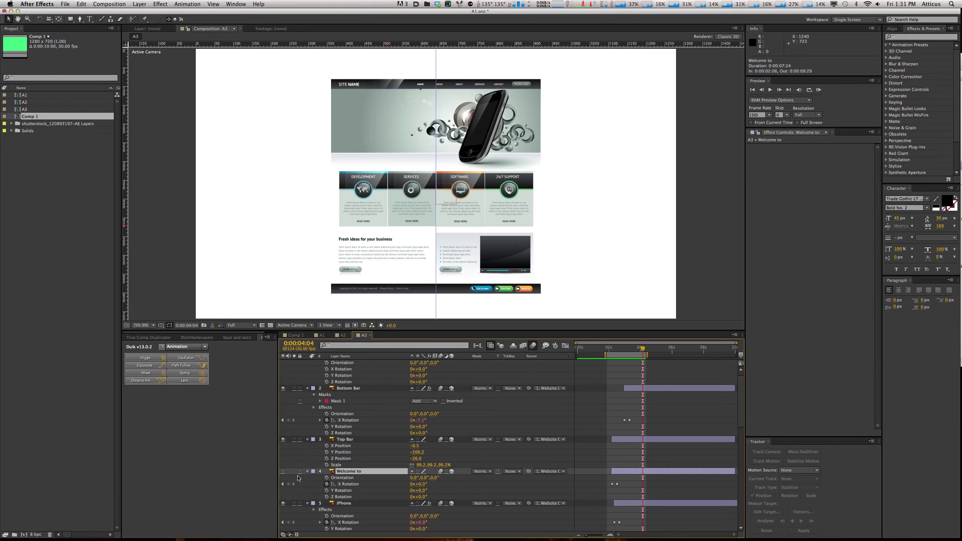
{"action": "left_click", "coordinate": [283, 471]}
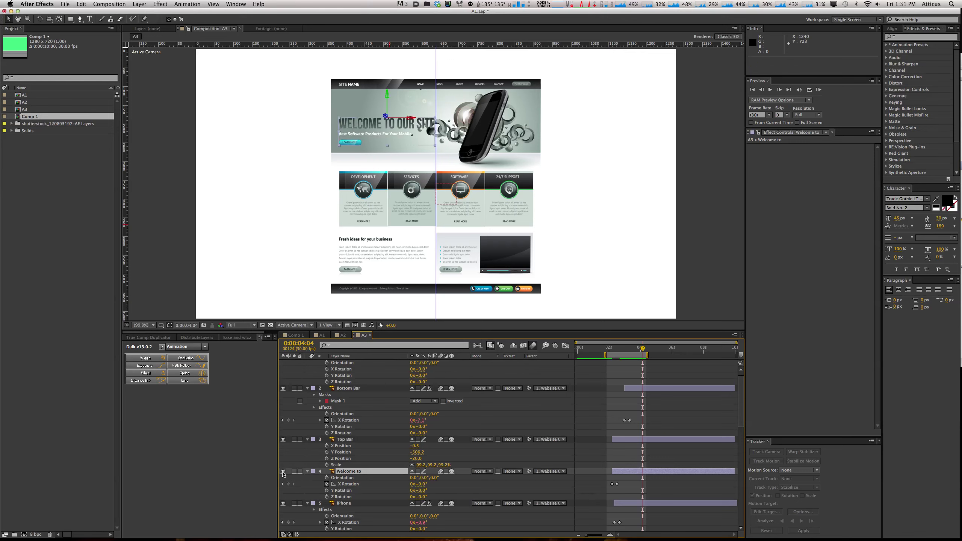
{"action": "left_click", "coordinate": [283, 471]}
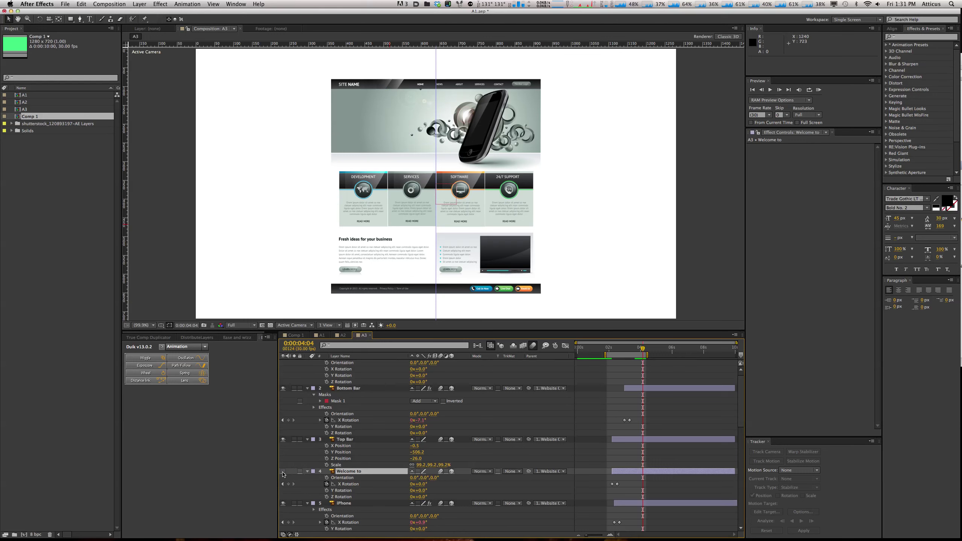
{"action": "left_click", "coordinate": [283, 472]}
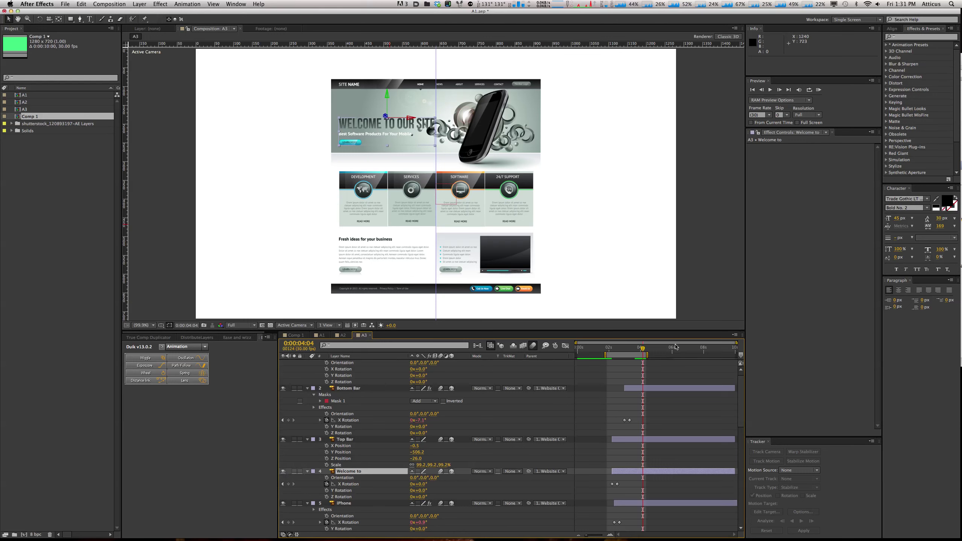
Step: Go to 0:00:07:06 and set the Welcome to layer's Z Position to -1 to bring it in front of the header background
{"action": "left_click", "coordinate": [676, 349]}
{"action": "left_click_drag", "start_coordinate": [677, 351], "coordinate": [682, 352]}
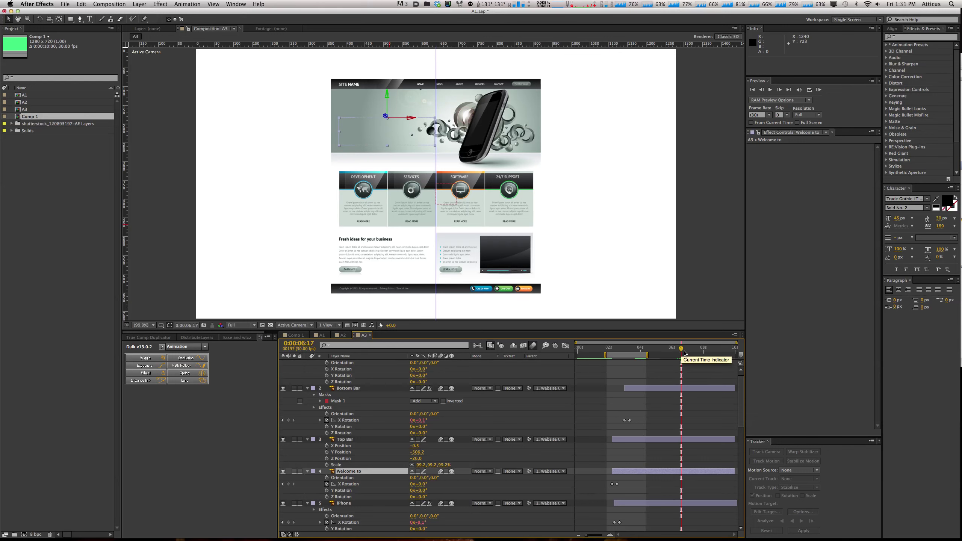
{"action": "left_click", "coordinate": [691, 353]}
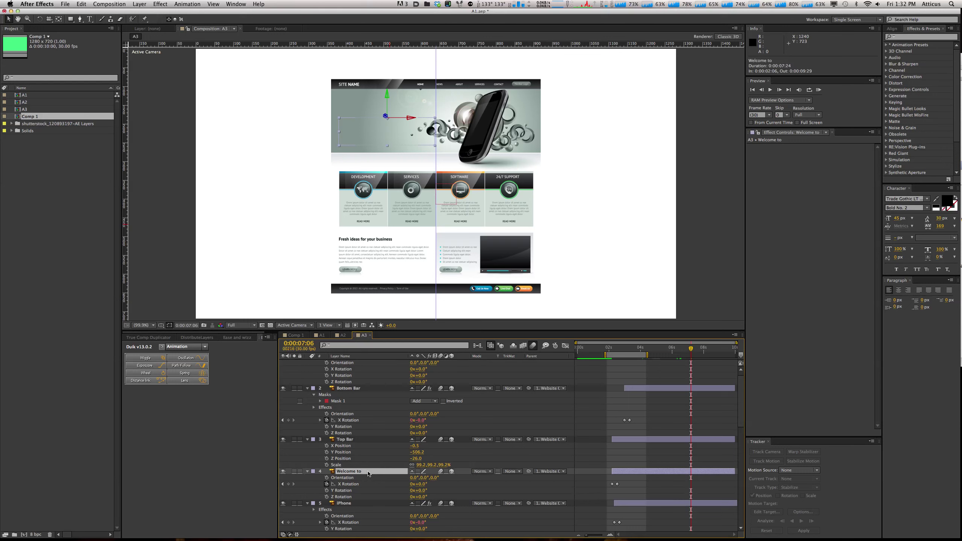
{"action": "key", "text": "p"}
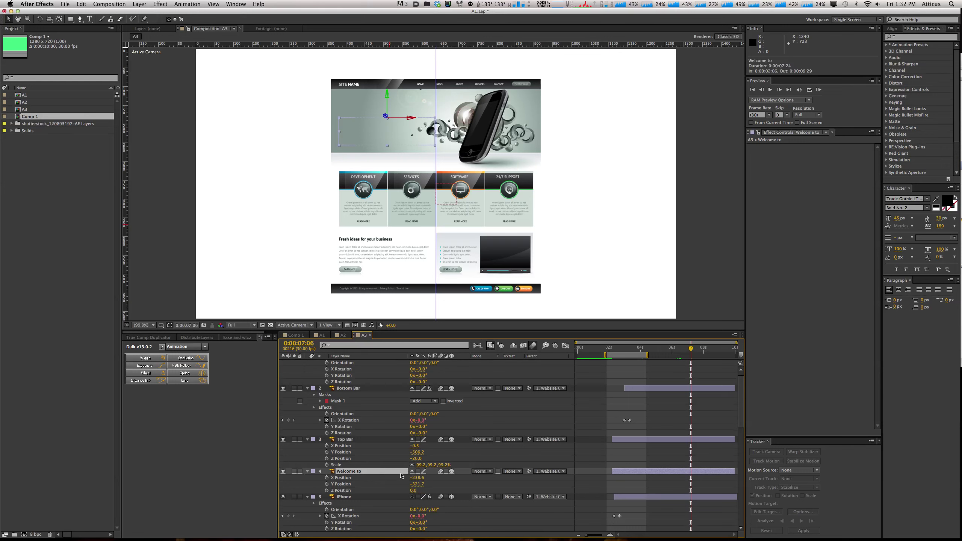
{"action": "left_click", "coordinate": [413, 490]}
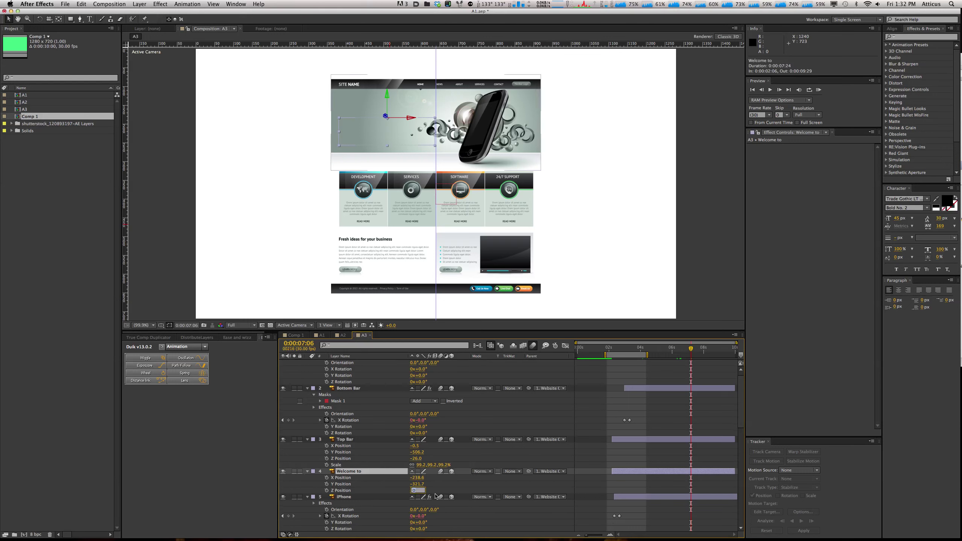
{"action": "type", "text": "-1"}
{"action": "key", "text": "Return"}
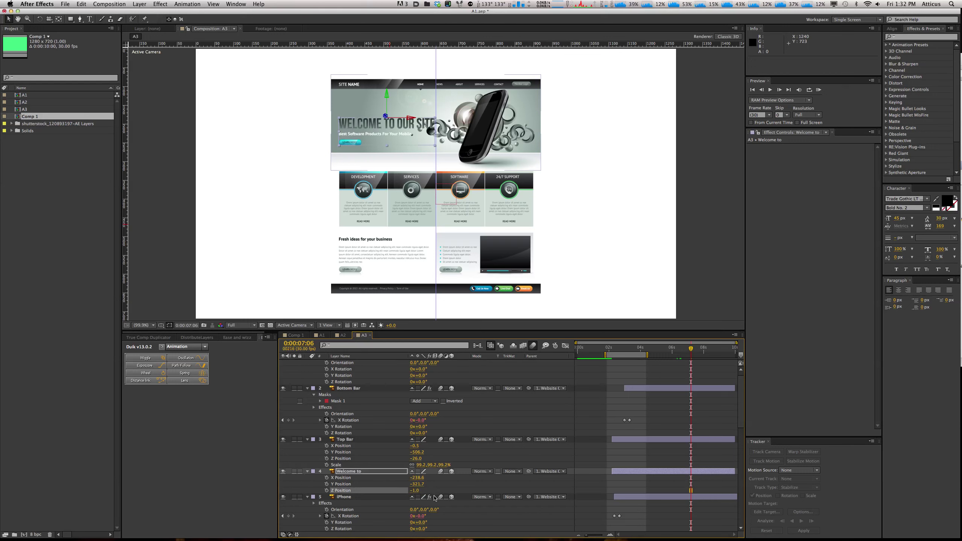
{"action": "left_click", "coordinate": [470, 491]}
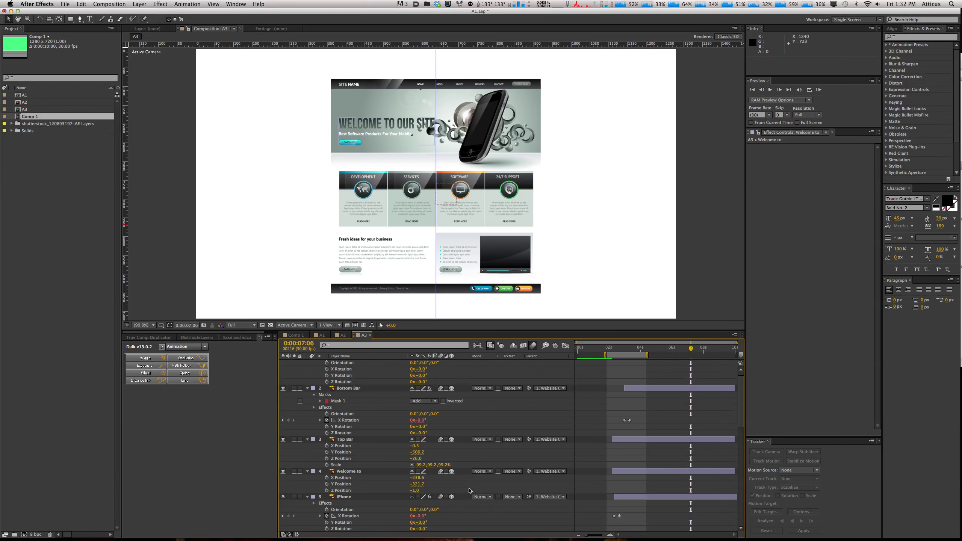
Step: Parent the Welcome to layer to the iPhone layer
{"action": "left_click", "coordinate": [356, 472]}
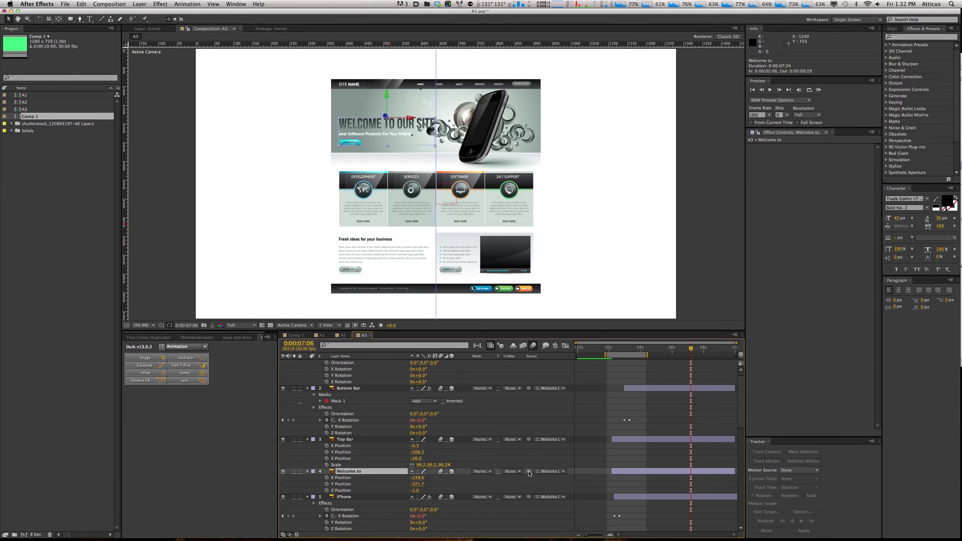
{"action": "scroll", "coordinate": [529, 474], "scroll_direction": "up", "scroll_amount": 1}
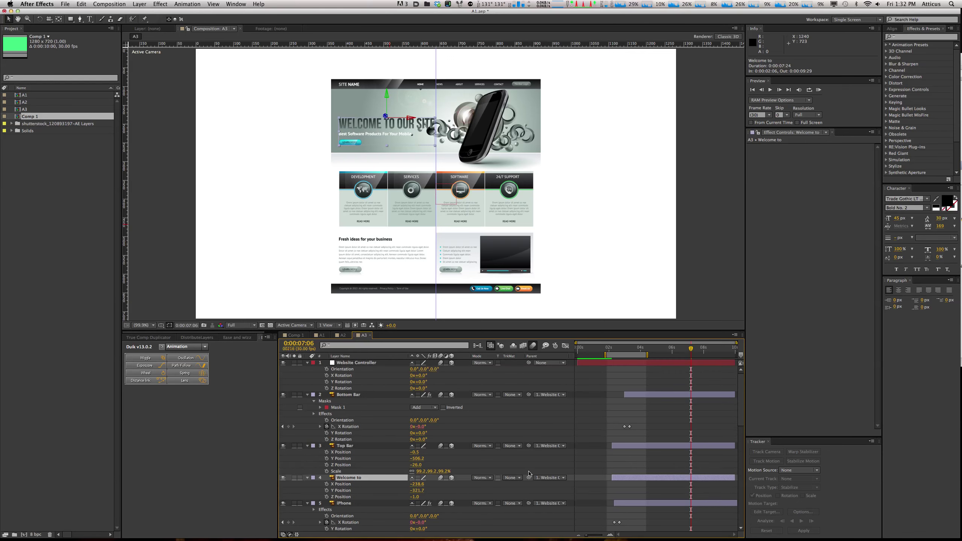
{"action": "scroll", "coordinate": [529, 474], "scroll_direction": "down", "scroll_amount": 5}
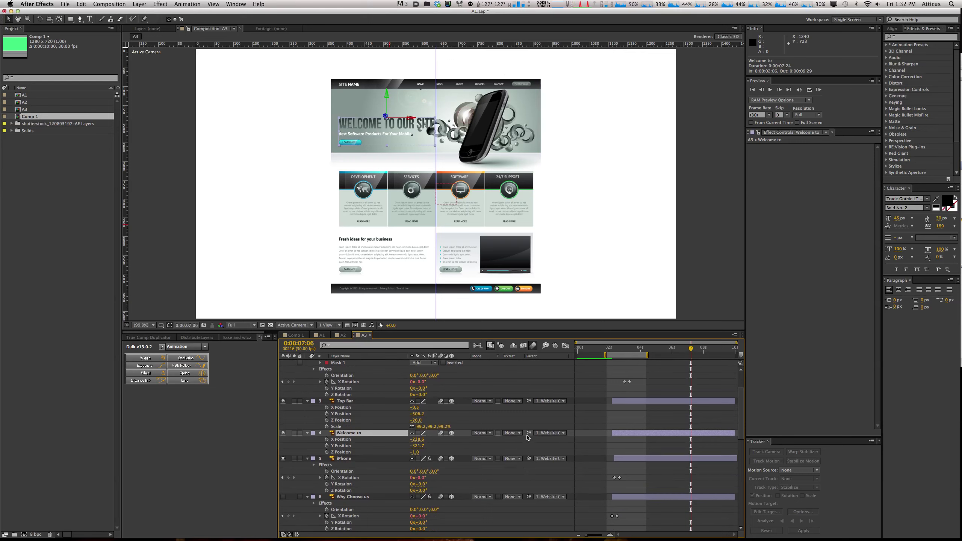
{"action": "scroll", "coordinate": [528, 438], "scroll_direction": "down", "scroll_amount": 2}
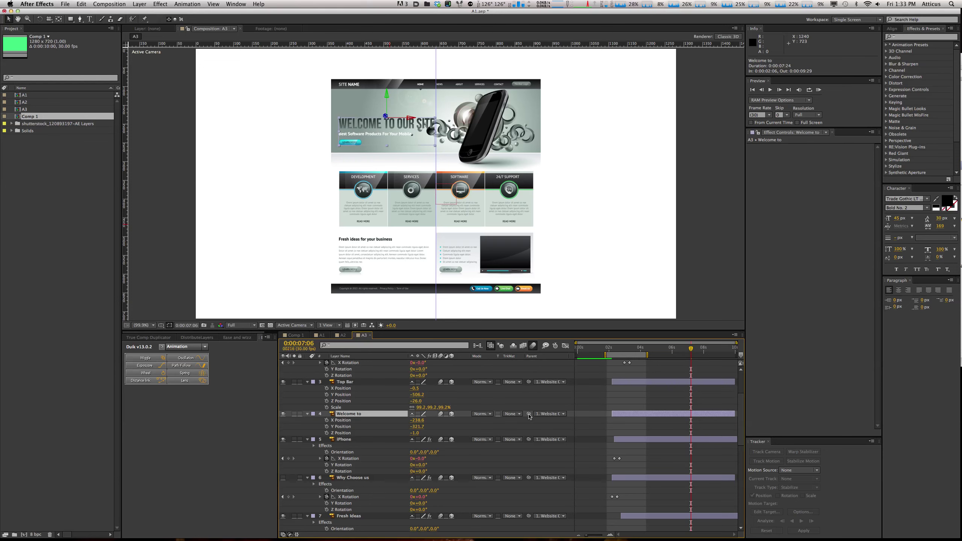
{"action": "scroll", "coordinate": [529, 417], "scroll_direction": "down", "scroll_amount": 12}
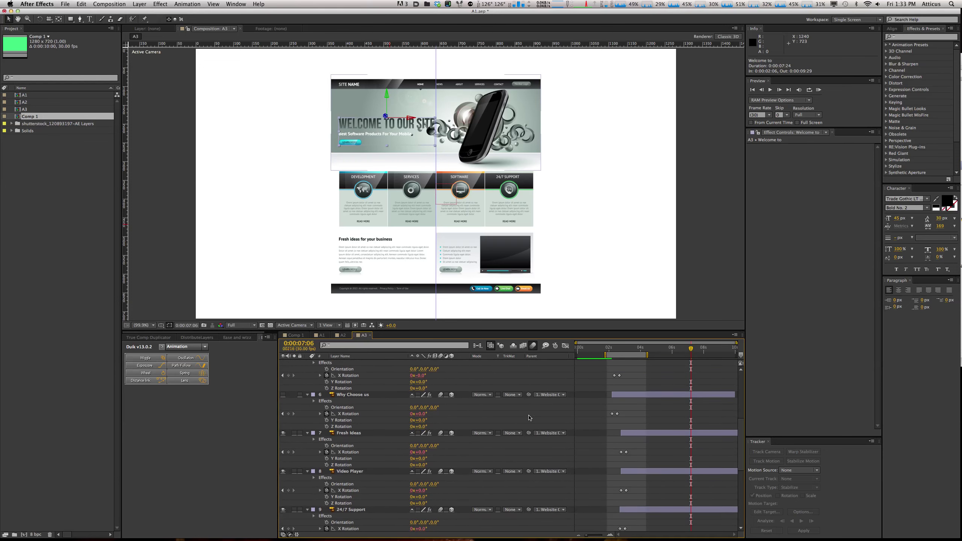
{"action": "scroll", "coordinate": [529, 417], "scroll_direction": "down", "scroll_amount": 20}
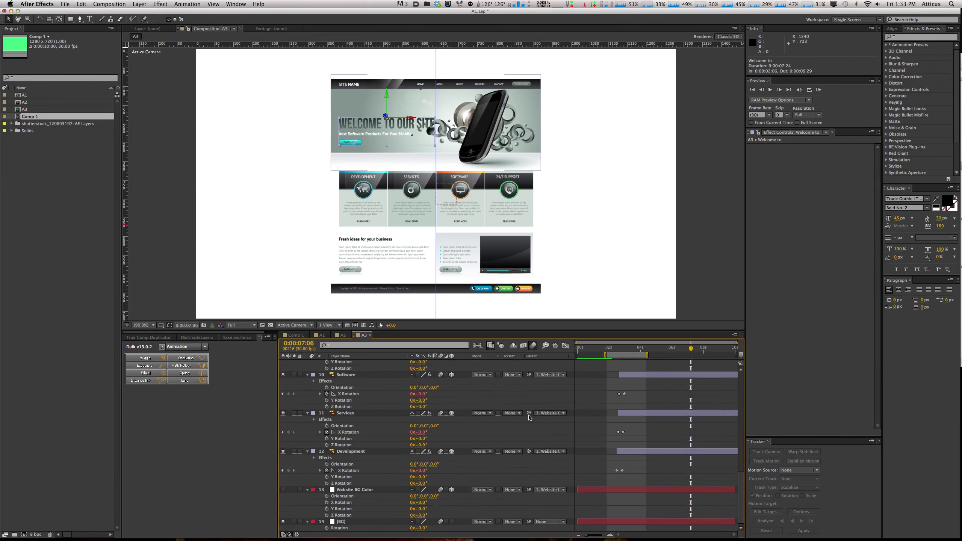
{"action": "scroll", "coordinate": [529, 417], "scroll_direction": "up", "scroll_amount": 20}
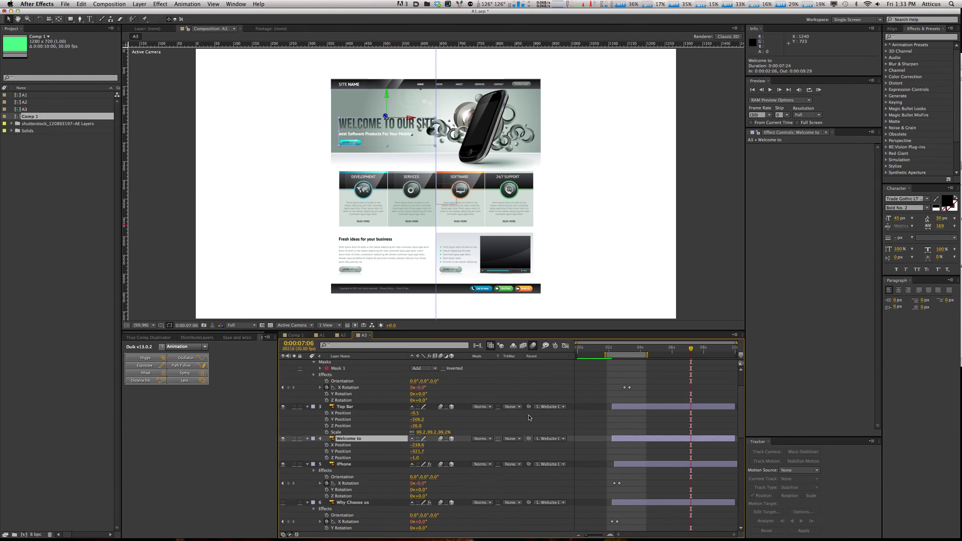
{"action": "scroll", "coordinate": [529, 431], "scroll_direction": "up", "scroll_amount": 5}
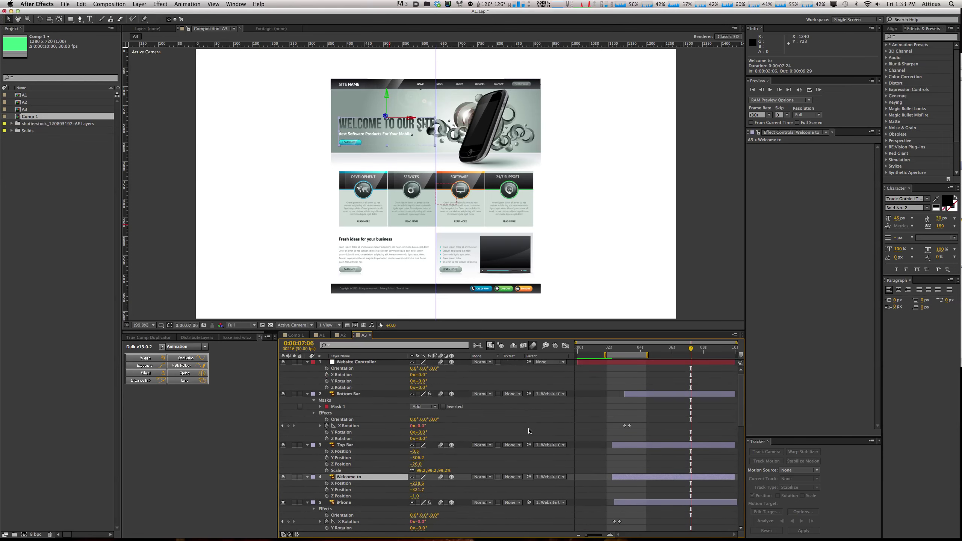
{"action": "scroll", "coordinate": [529, 431], "scroll_direction": "down", "scroll_amount": 5}
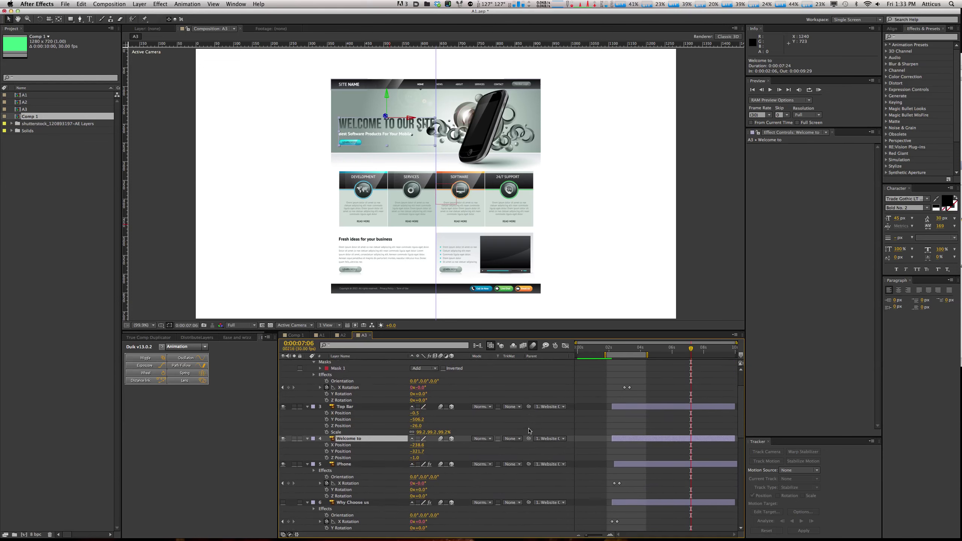
{"action": "scroll", "coordinate": [529, 431], "scroll_direction": "down", "scroll_amount": 2}
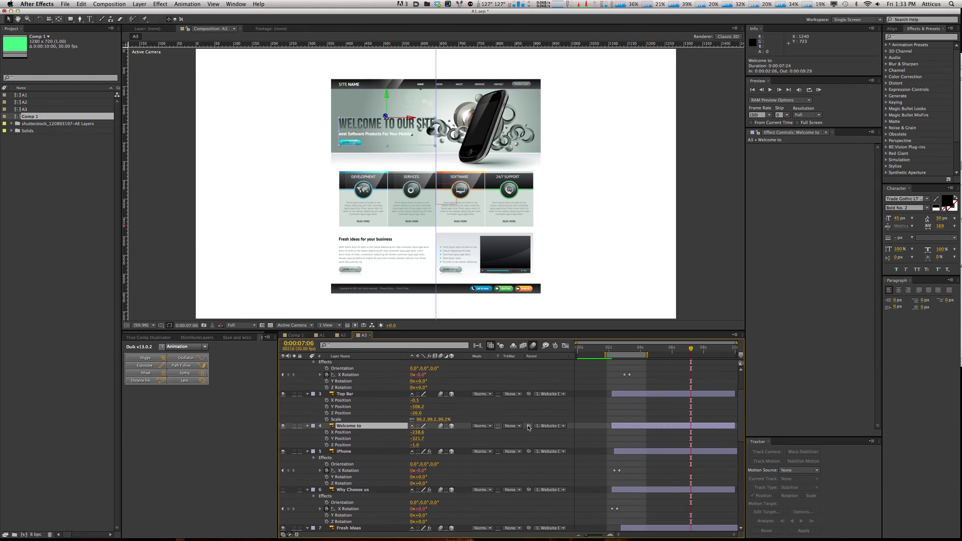
{"action": "left_click_drag", "start_coordinate": [529, 427], "coordinate": [362, 455]}
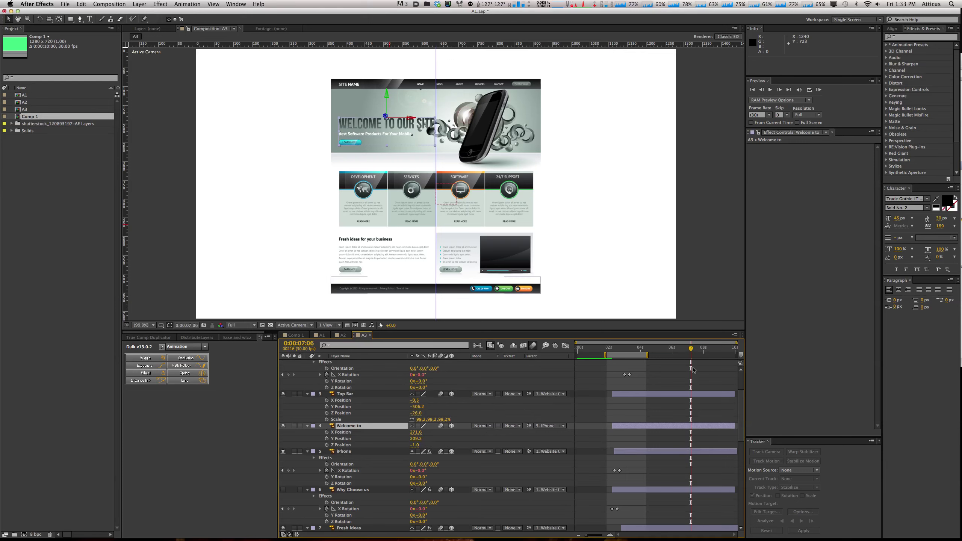
Step: Trim the start of the Welcome to layer to 0:00:02:11, one frame after the iPhone layer begins
{"action": "left_click_drag", "start_coordinate": [633, 349], "coordinate": [615, 354]}
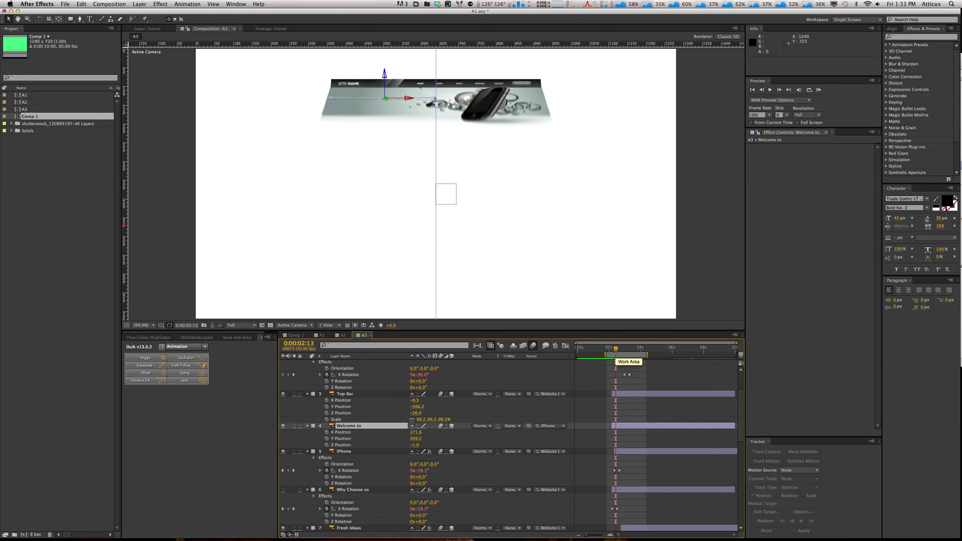
{"action": "left_click", "coordinate": [624, 454]}
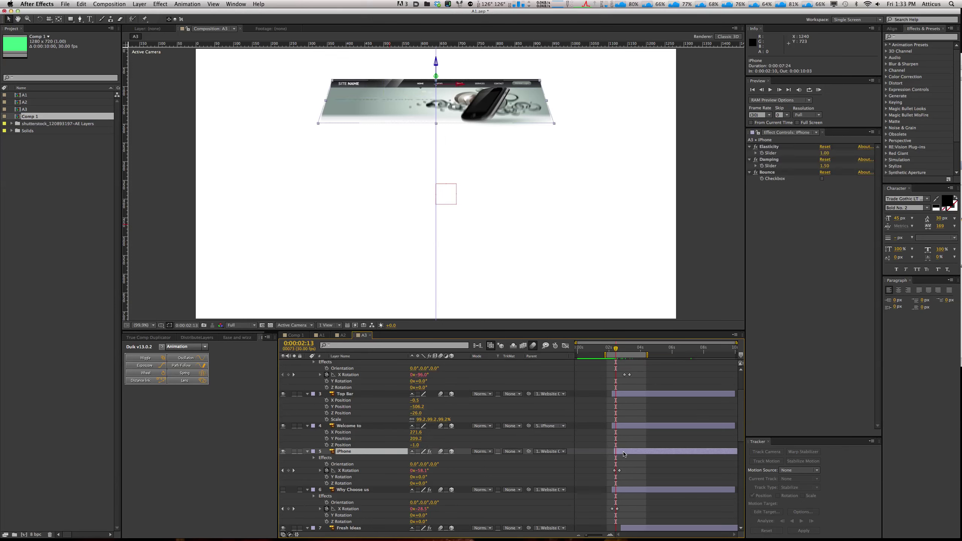
{"action": "key", "text": "Page_Up"}
{"action": "key", "text": "Page_Up"}
{"action": "key", "text": "Page_Up"}
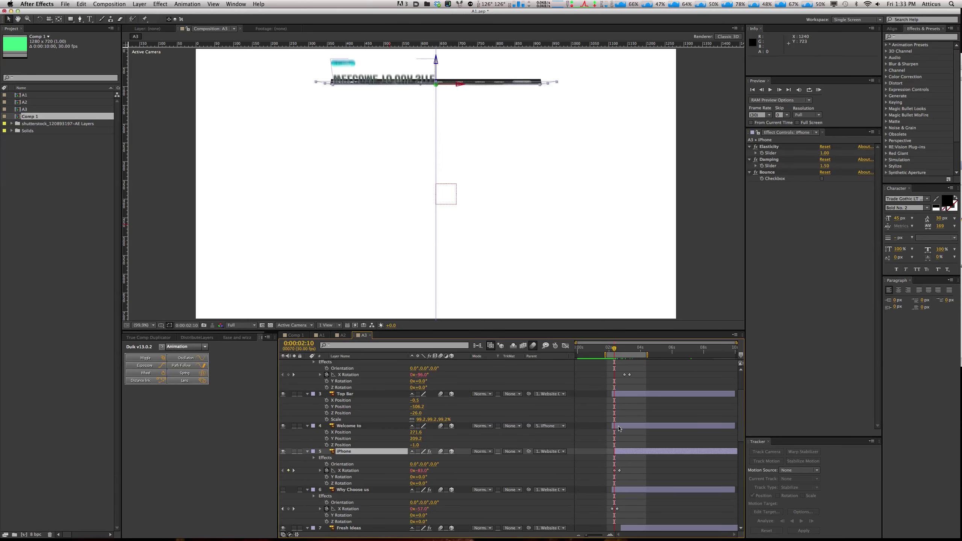
{"action": "left_click", "coordinate": [619, 427]}
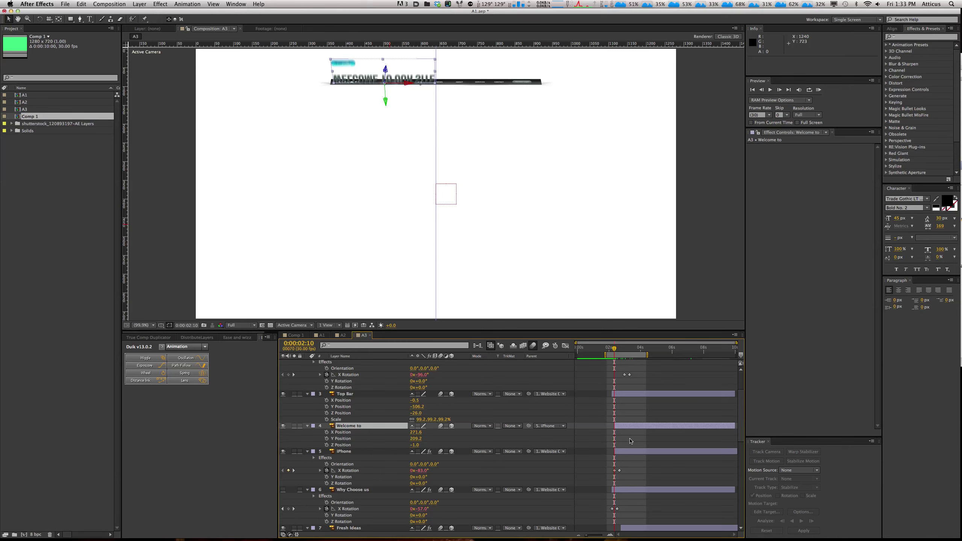
{"action": "key", "text": "Page_Down"}
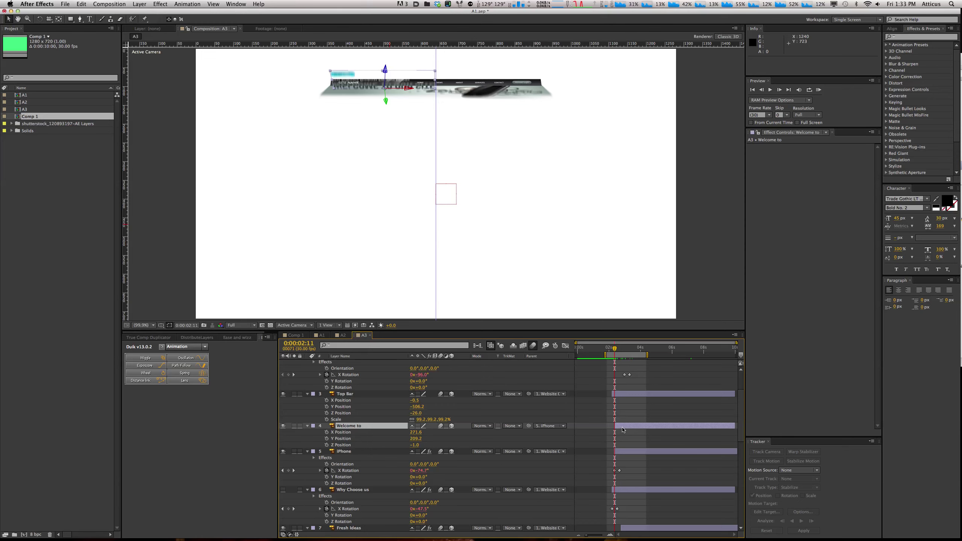
{"action": "key", "text": "Page_Up"}
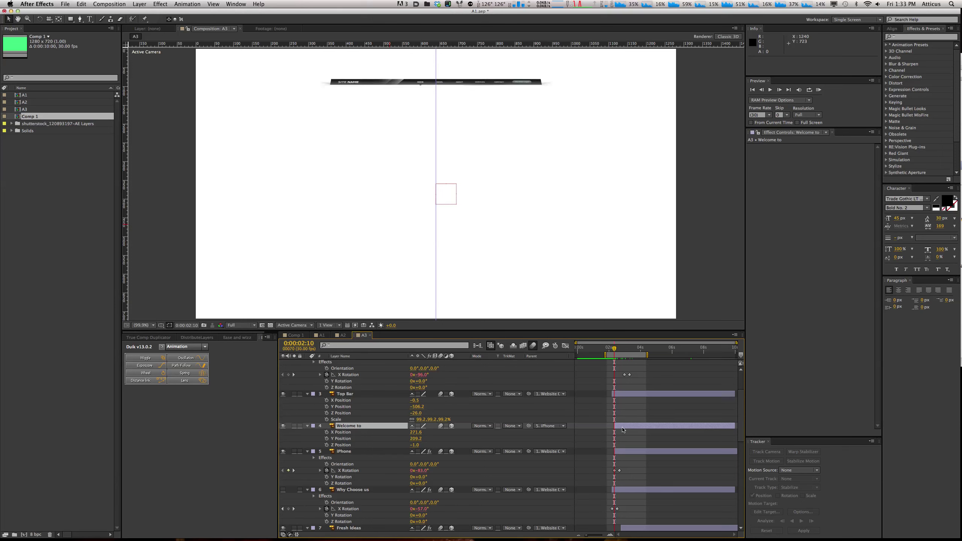
Step: Step frame by frame through the header flip-in from 0:00:02:10, and scrub to 0:00:05:11 to check the Welcome to text
{"action": "key", "text": "Page_Down"}
{"action": "key", "text": "Page_Down"}
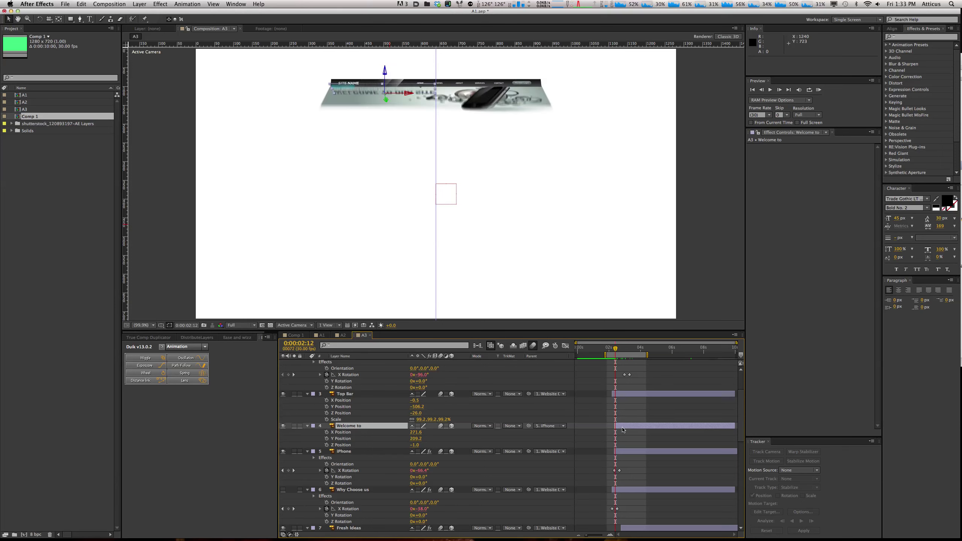
{"action": "key", "text": "Page_Down"}
{"action": "key", "text": "Page_Down"}
{"action": "key", "text": "Page_Down"}
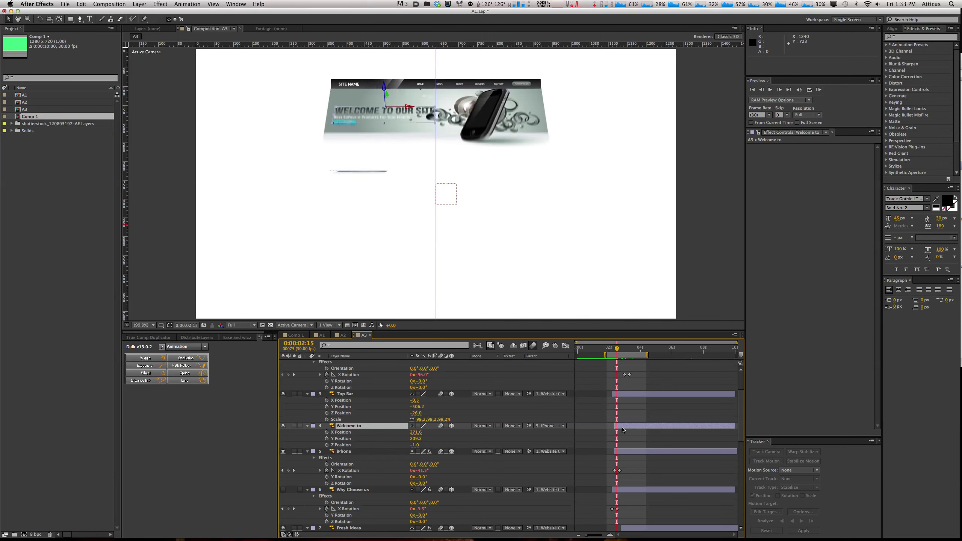
{"action": "key", "text": "Page_Down"}
{"action": "key", "text": "Page_Down"}
{"action": "key", "text": "Page_Down"}
{"action": "key", "text": "Page_Down"}
{"action": "key", "text": "Page_Down"}
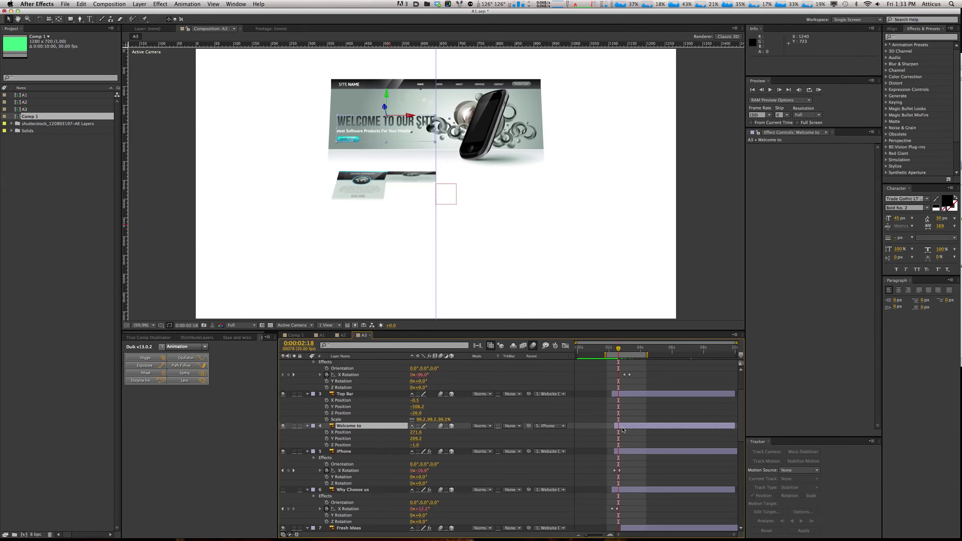
{"action": "key", "text": "Page_Down"}
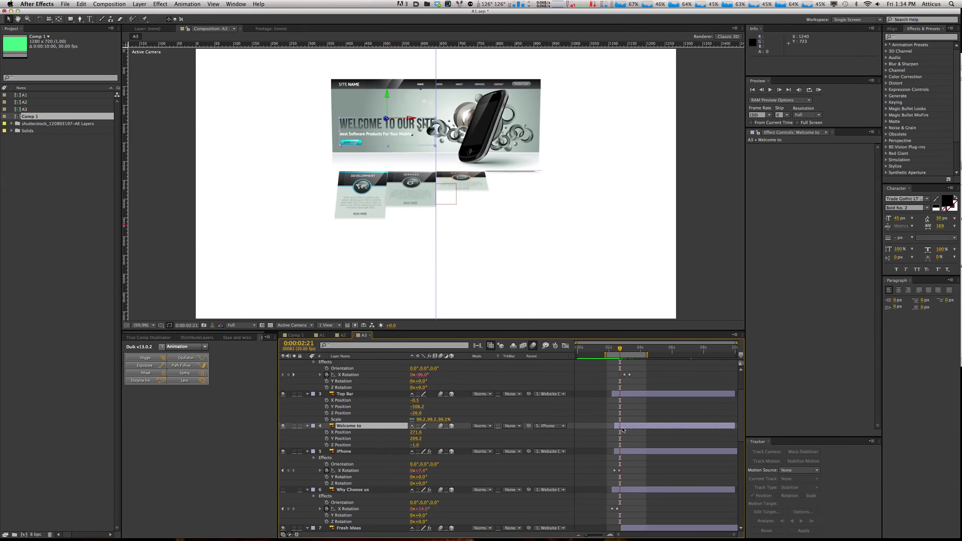
{"action": "left_click", "coordinate": [623, 349]}
{"action": "left_click_drag", "start_coordinate": [623, 349], "coordinate": [665, 355]}
Step: Make the Why Choose us layer visible
{"action": "scroll", "coordinate": [647, 401], "scroll_direction": "down", "scroll_amount": 3}
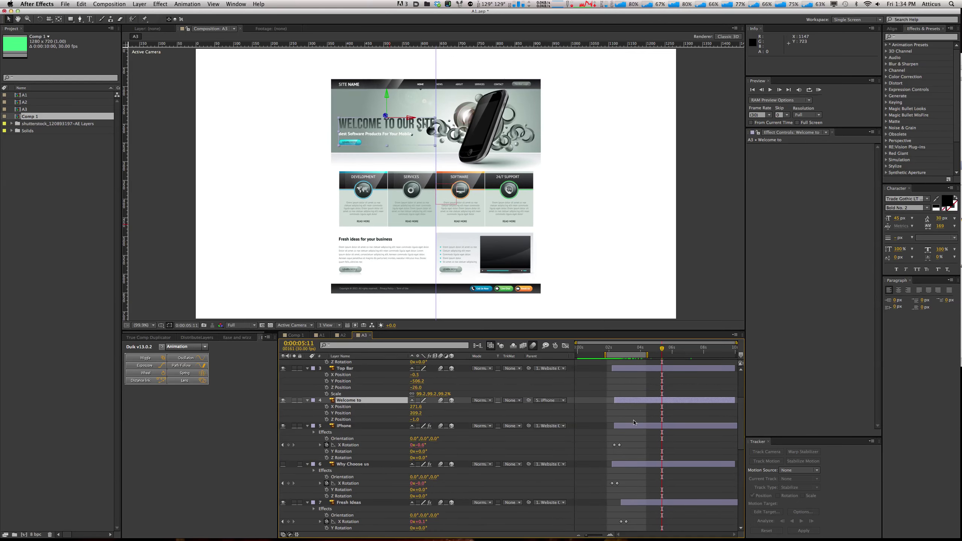
{"action": "scroll", "coordinate": [635, 421], "scroll_direction": "down", "scroll_amount": 2}
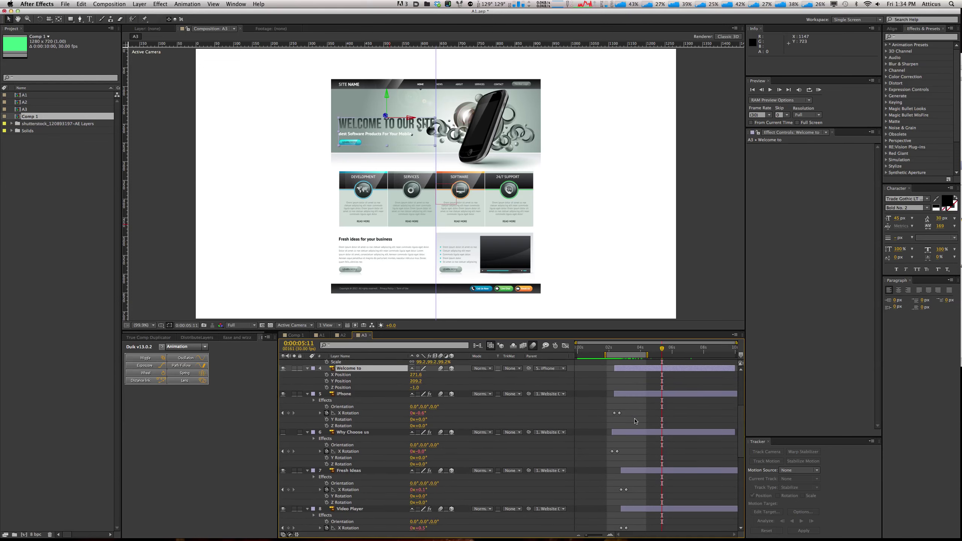
{"action": "left_click", "coordinate": [359, 433]}
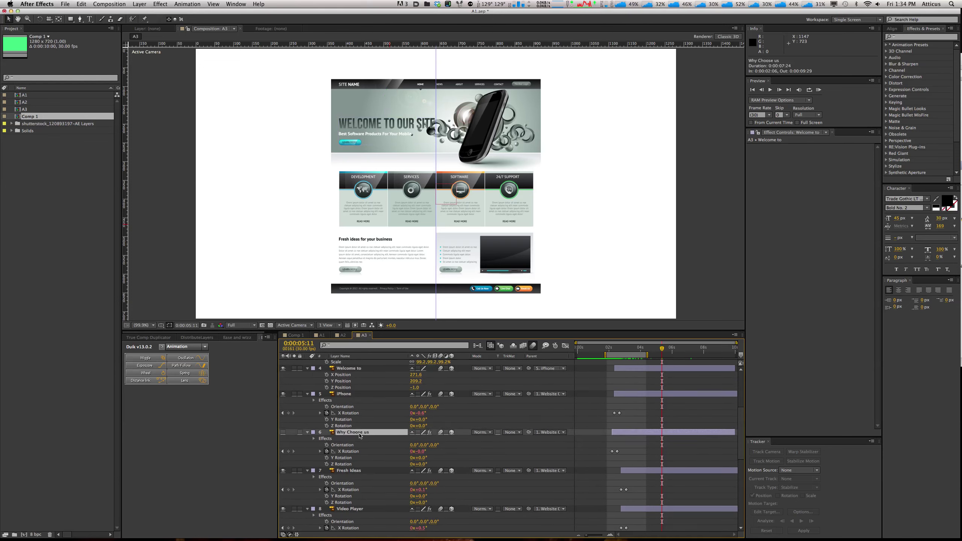
{"action": "left_click", "coordinate": [283, 434]}
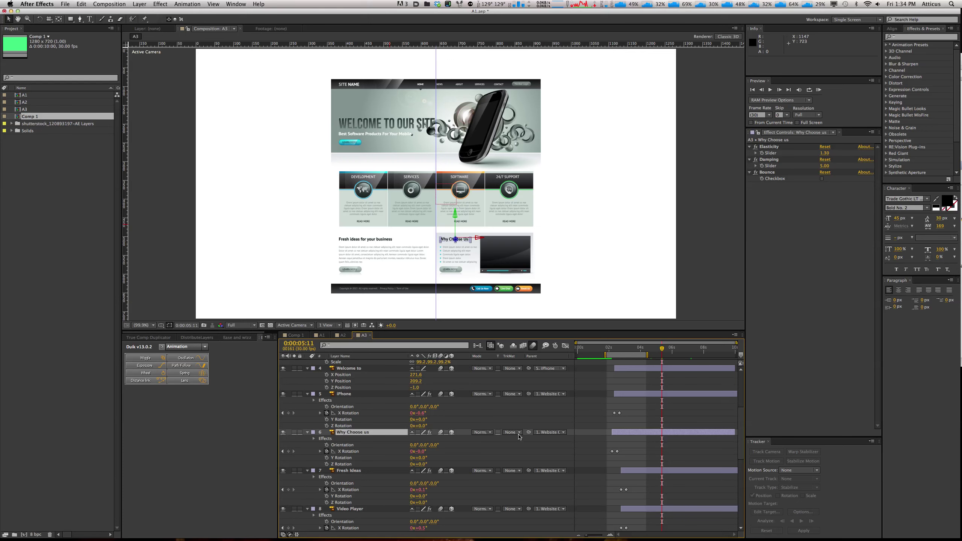
Step: Parent the Why Choose us layer to Video Player and move it directly above that layer in the stack
{"action": "scroll", "coordinate": [528, 434], "scroll_direction": "down", "scroll_amount": 2}
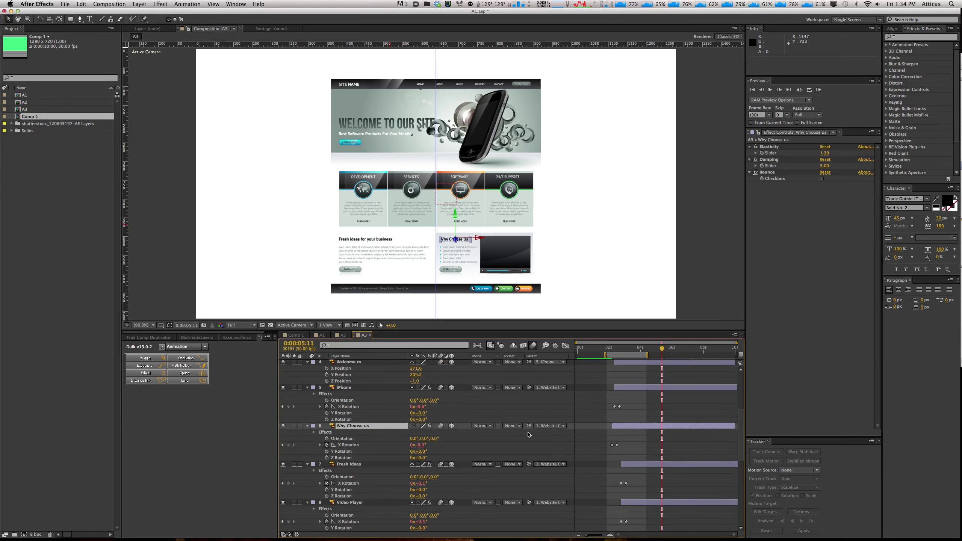
{"action": "left_click", "coordinate": [529, 421]}
{"action": "left_click_drag", "start_coordinate": [529, 421], "coordinate": [348, 496]}
{"action": "left_click_drag", "start_coordinate": [360, 422], "coordinate": [364, 490]}
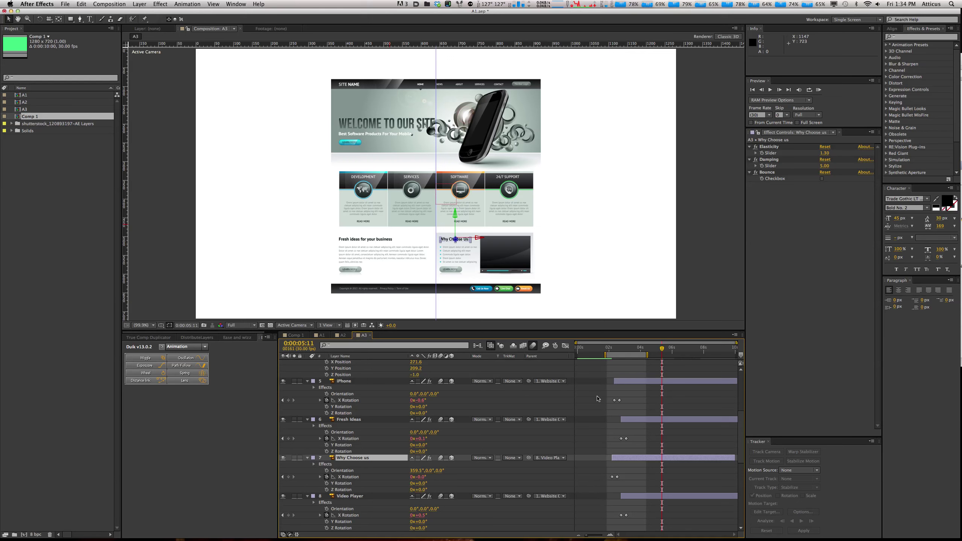
Step: Remove the X Rotation keyframes from the Why Choose us layer and check it at 0:00:03:07
{"action": "left_click", "coordinate": [327, 477]}
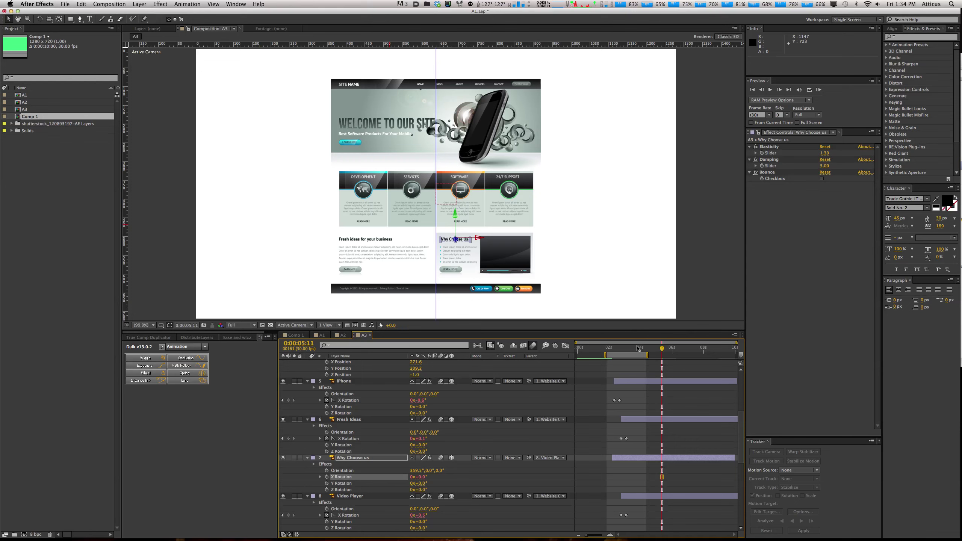
{"action": "left_click", "coordinate": [638, 349]}
{"action": "mouse_move", "coordinate": [638, 349]}
{"action": "left_mouse_down"}
{"action": "mouse_move", "coordinate": [619, 356]}
{"action": "mouse_move", "coordinate": [629, 357]}
{"action": "left_mouse_up"}
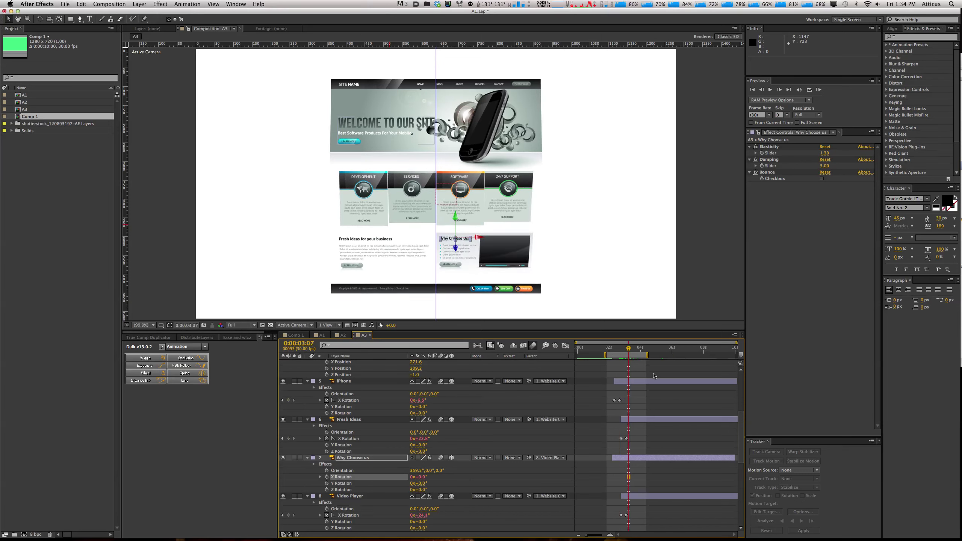
Step: Save the project and RAM-preview the complete website flip-in animation
{"action": "key", "text": "super+s"}
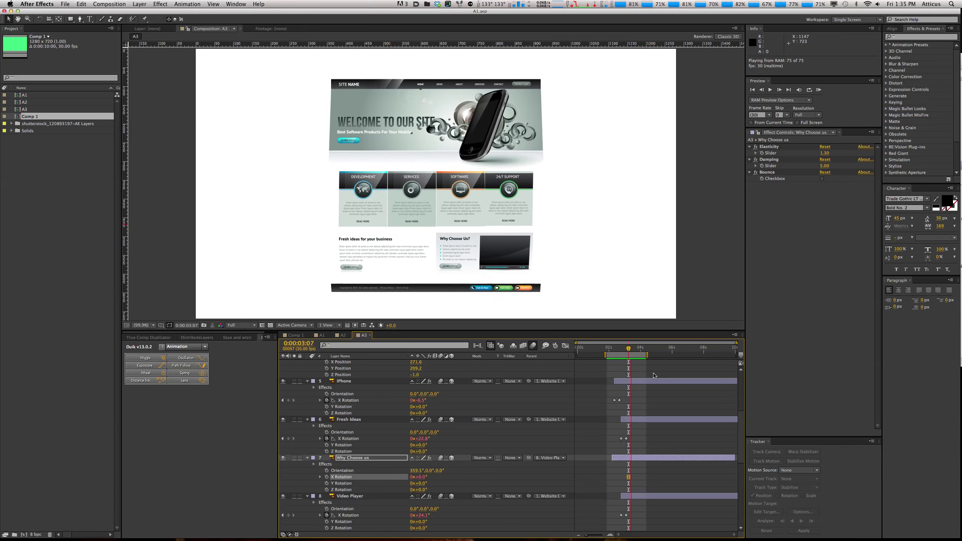
{"action": "key", "text": "space"}
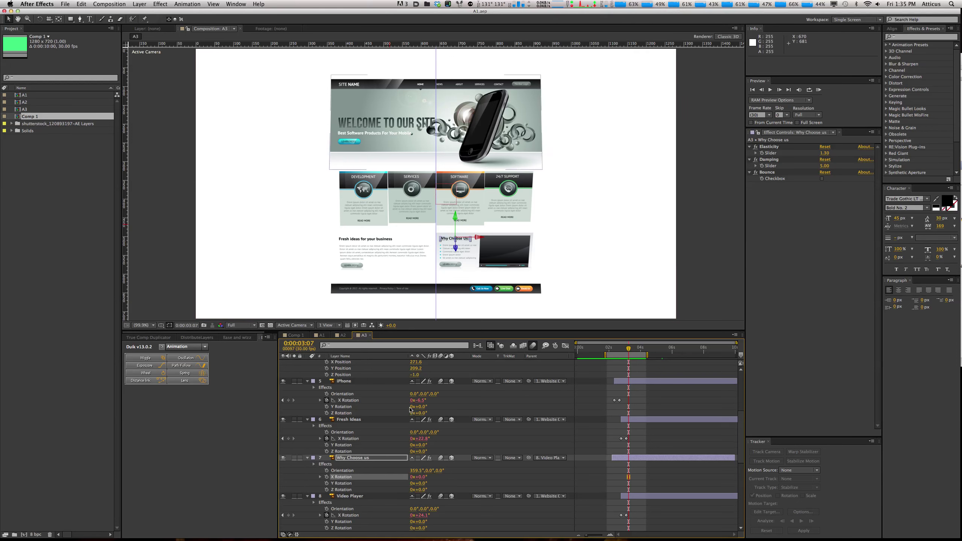
Step: Open the source Illustrator file of the 24/7 Support footage from the shutterstock_120893197-AE Layers folder in Illustrator
{"action": "left_click", "coordinate": [12, 124]}
{"action": "left_click", "coordinate": [44, 131]}
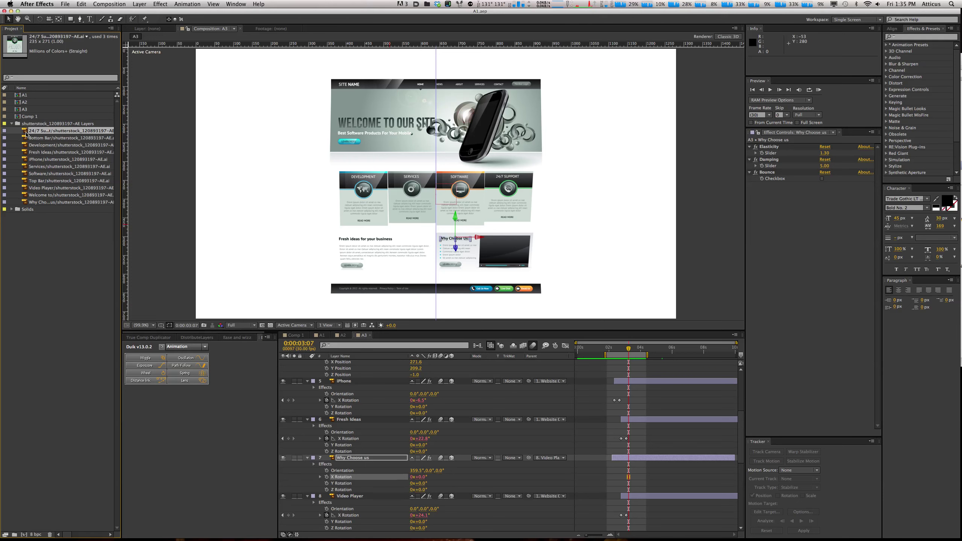
{"action": "key", "text": "super+e"}
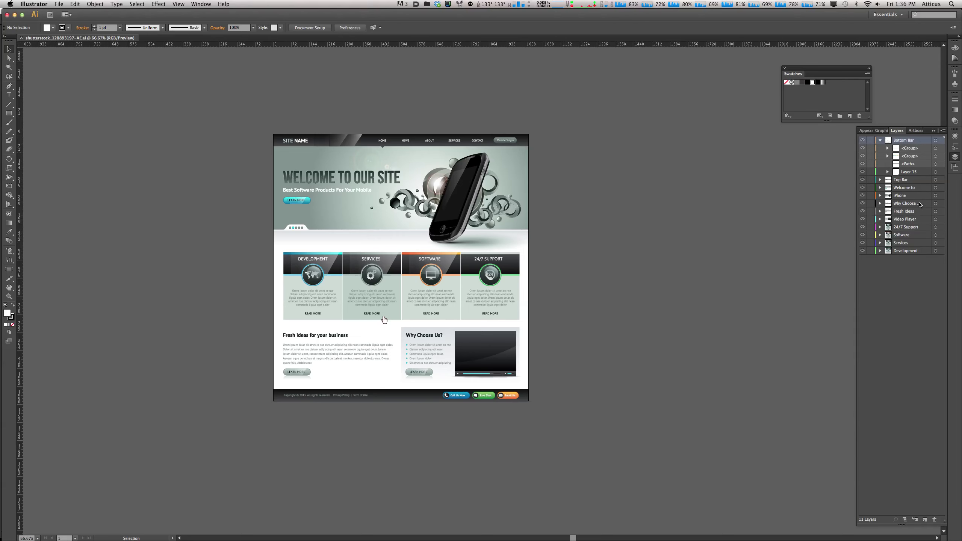
Step: Duplicate the Welcome to layer in the website artwork
{"action": "left_click", "coordinate": [899, 189]}
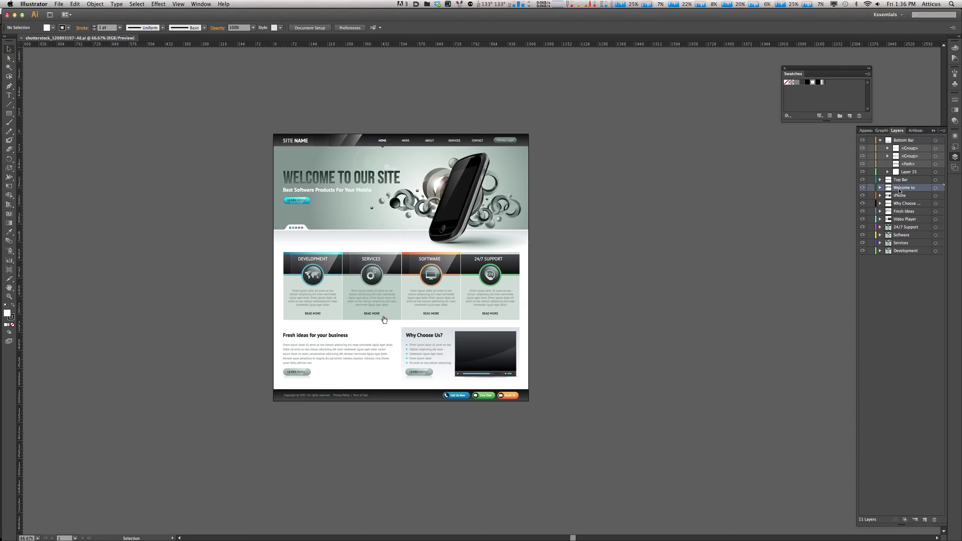
{"action": "left_click_drag", "start_coordinate": [900, 189], "coordinate": [926, 517]}
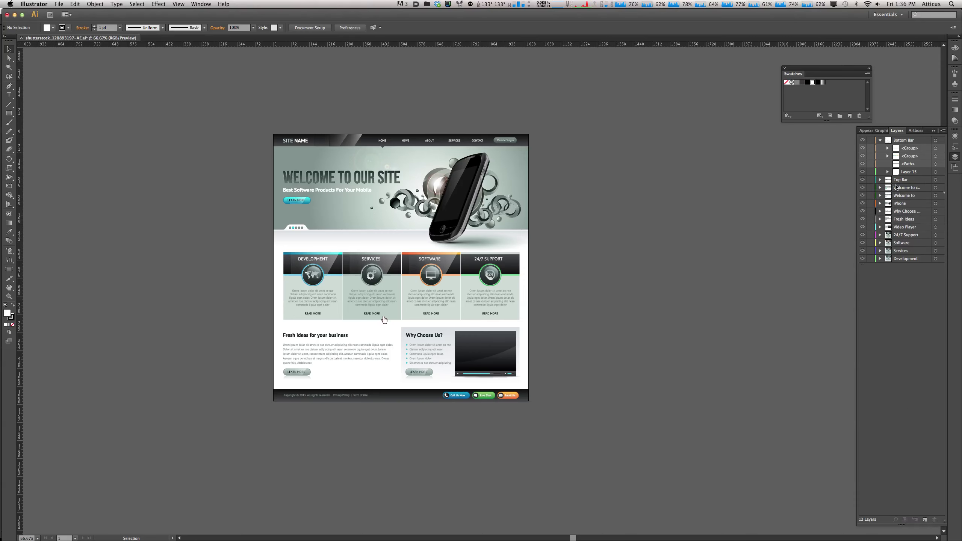
Step: Move the duplicated Welcome to layer into the iPhone layer and switch back to comp A3 in After Effects
{"action": "left_click_drag", "start_coordinate": [902, 189], "coordinate": [905, 206]}
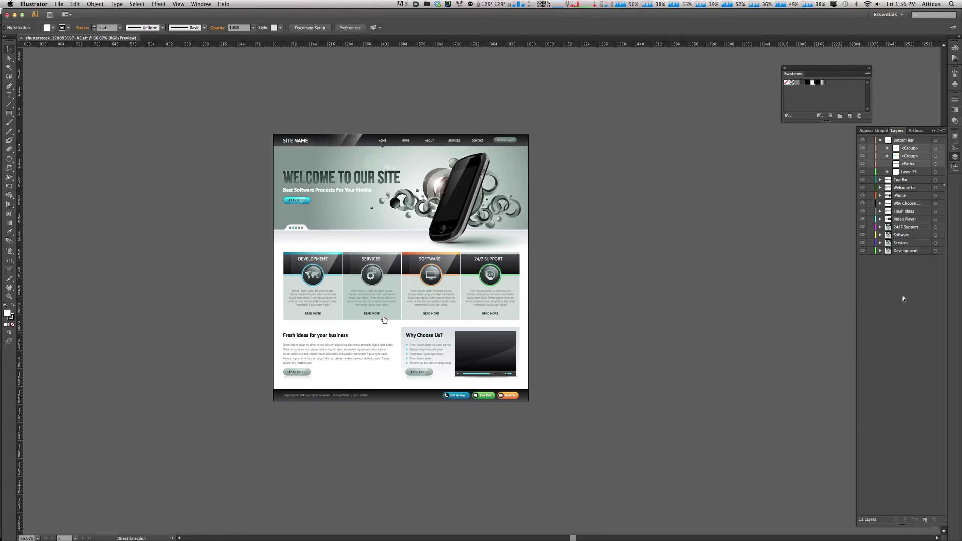
{"action": "key", "text": "ctrl+Up"}
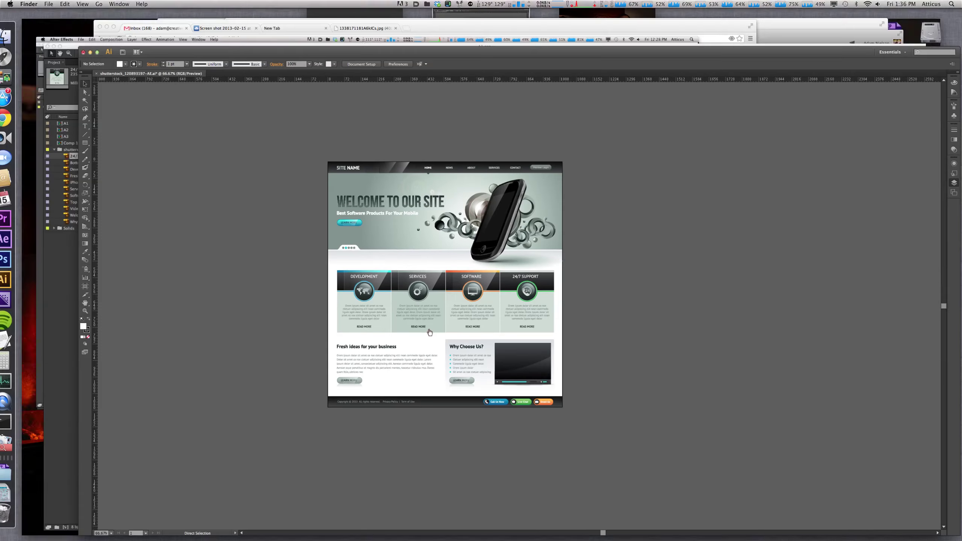
{"action": "key", "text": "ctrl+Up"}
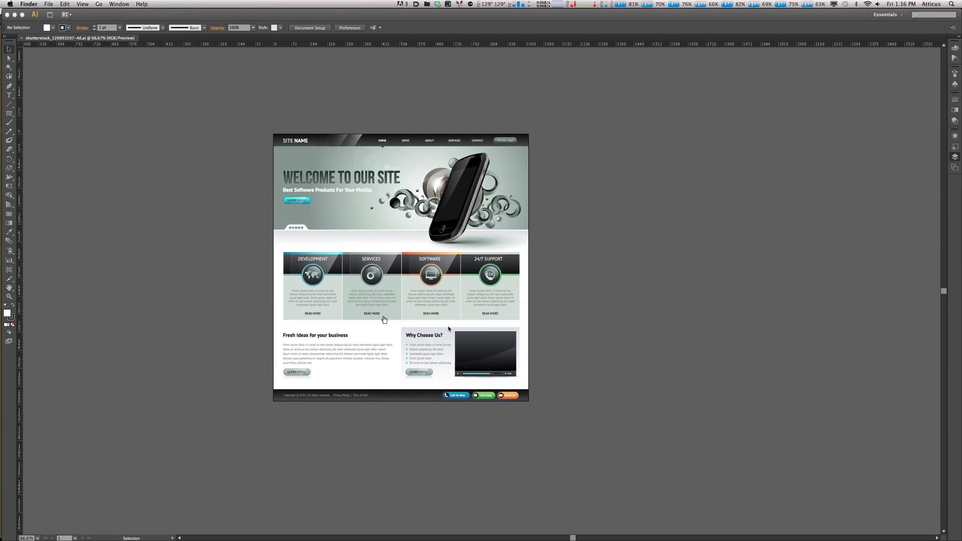
{"action": "key", "text": "ctrl+Up"}
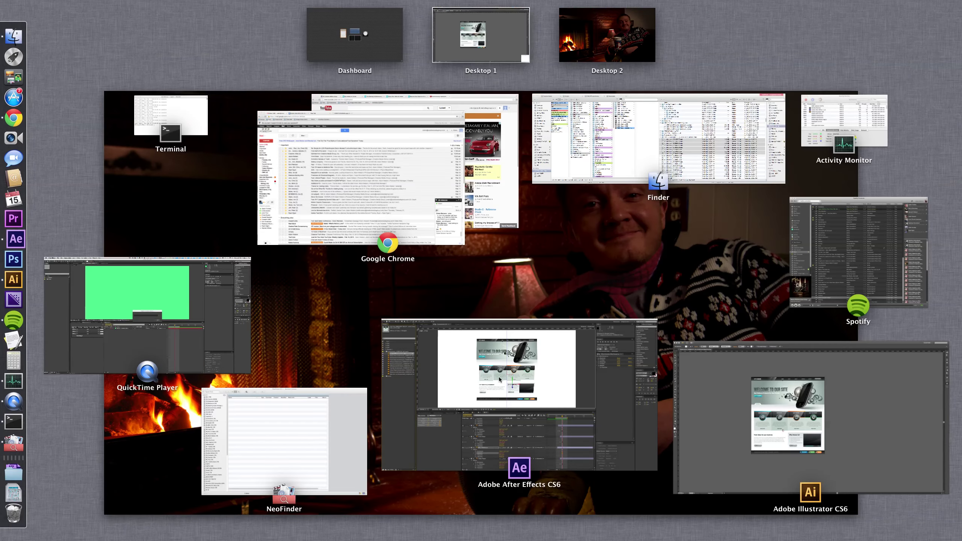
{"action": "left_click", "coordinate": [499, 379]}
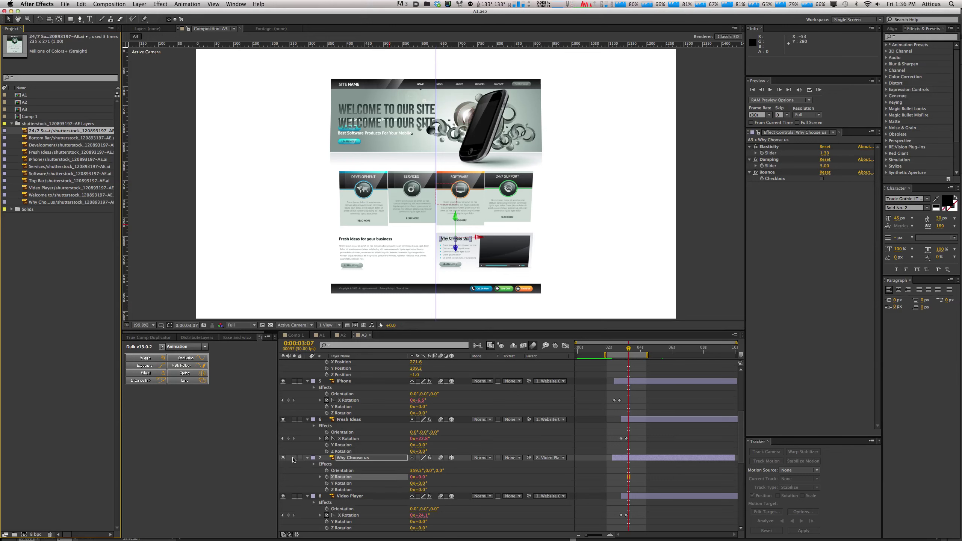
Step: Hide the separate Welcome to layer in comp A3 and RAM-preview the website flip-in
{"action": "scroll", "coordinate": [353, 461], "scroll_direction": "up", "scroll_amount": 6}
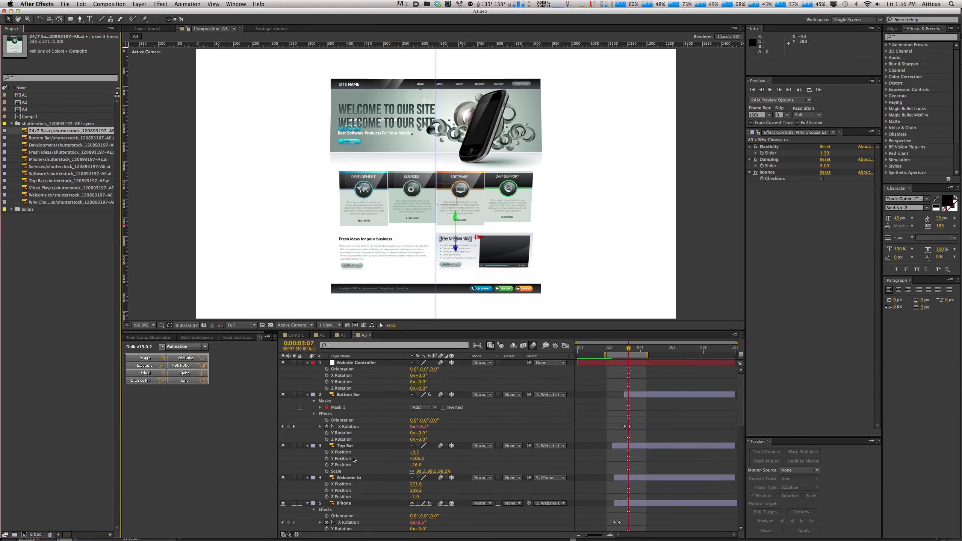
{"action": "scroll", "coordinate": [353, 460], "scroll_direction": "down", "scroll_amount": 1}
{"action": "left_click", "coordinate": [283, 465]}
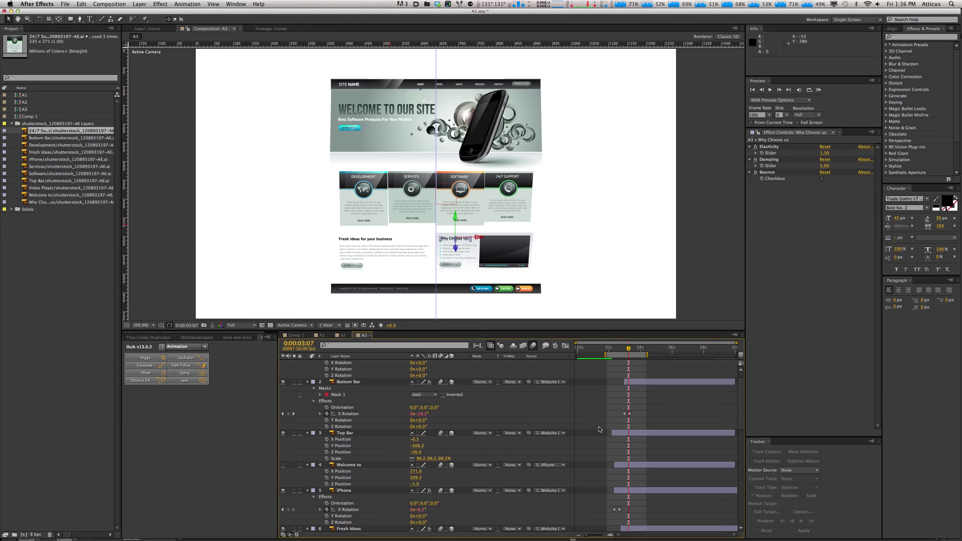
{"action": "key", "text": "KP_0"}
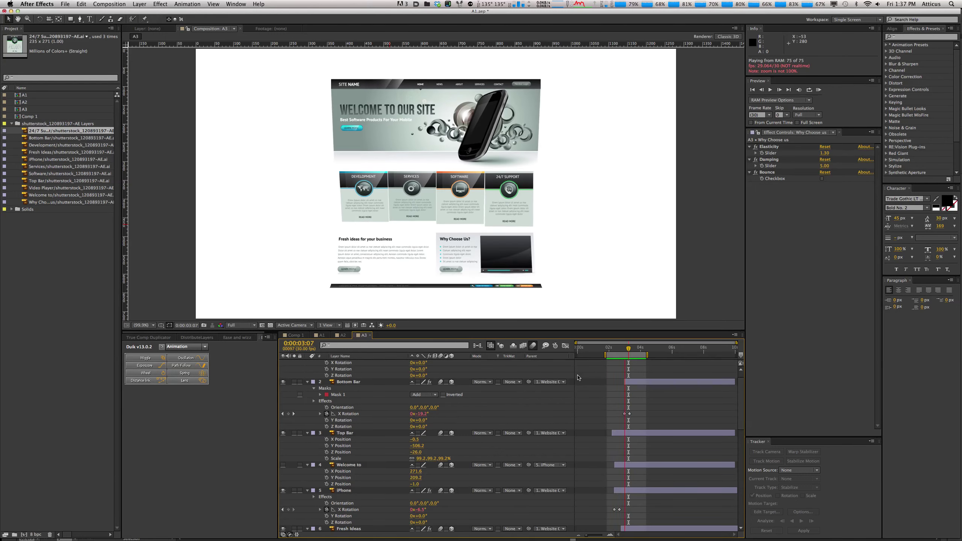
{"action": "key", "text": "space"}
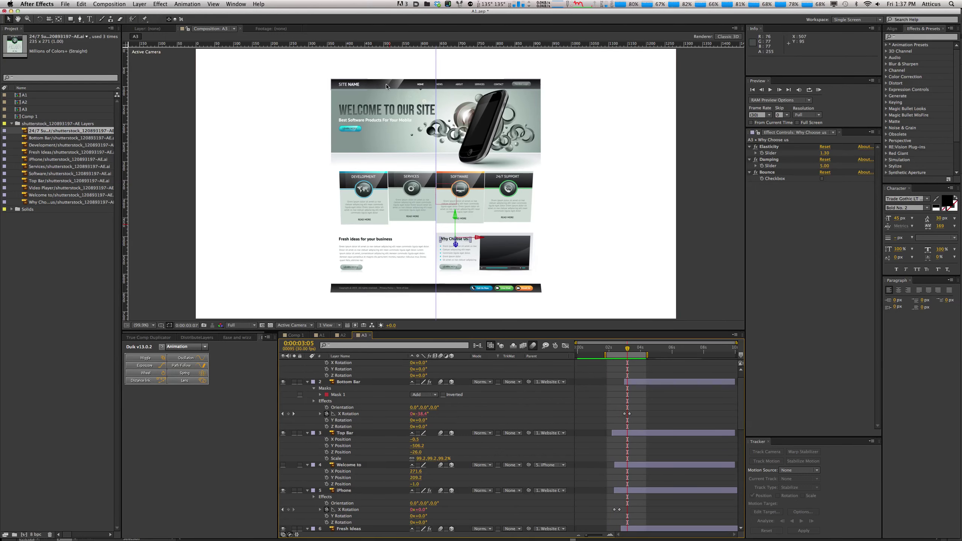
Step: Locate the Top Bar layer and replay the RAM preview to check the flip-in's motion
{"action": "left_click", "coordinate": [462, 408]}
{"action": "scroll", "coordinate": [447, 408], "scroll_direction": "up", "scroll_amount": 2}
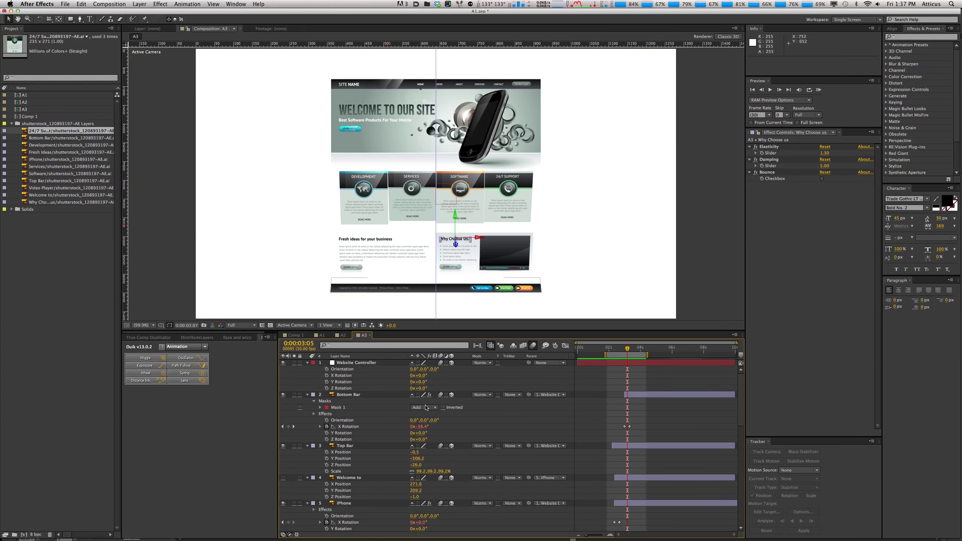
{"action": "left_click", "coordinate": [350, 446]}
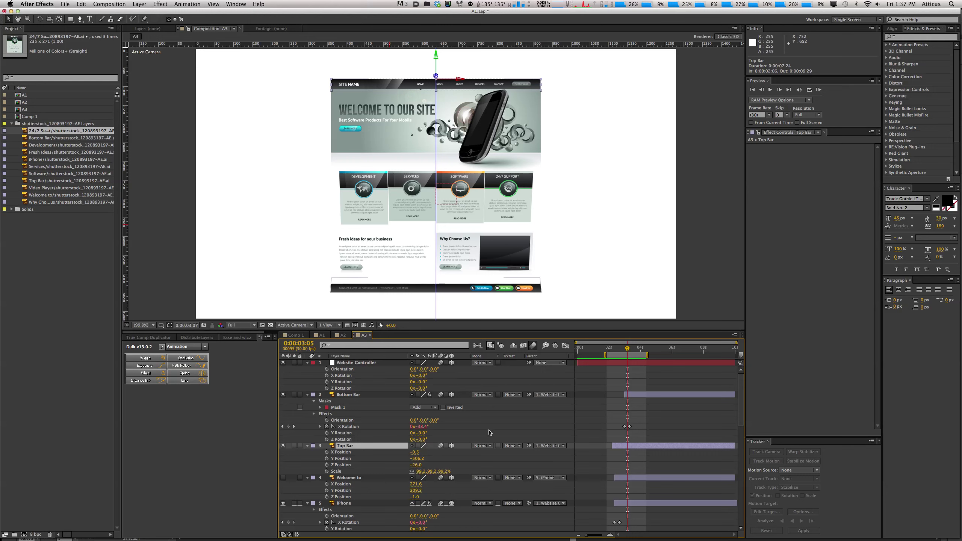
{"action": "left_click", "coordinate": [561, 388]}
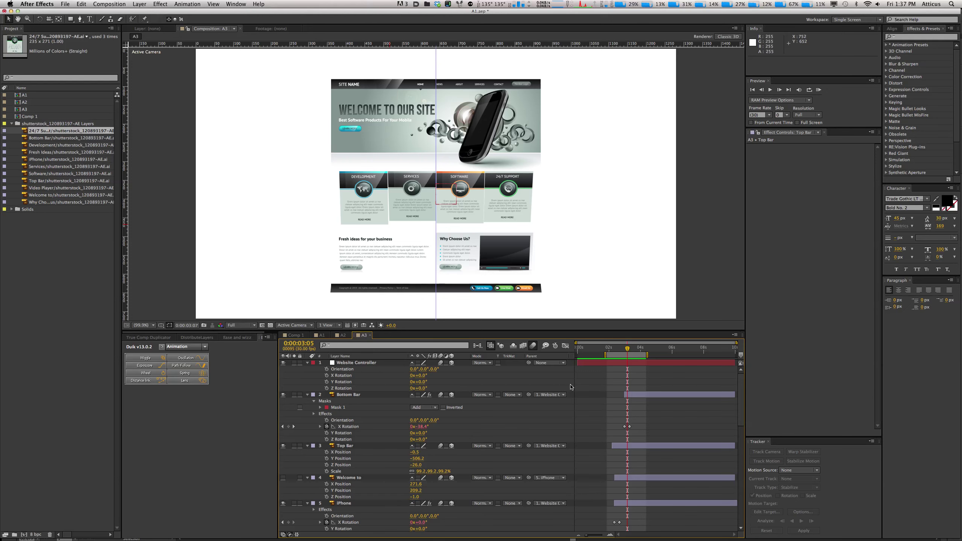
{"action": "key", "text": "KP_0"}
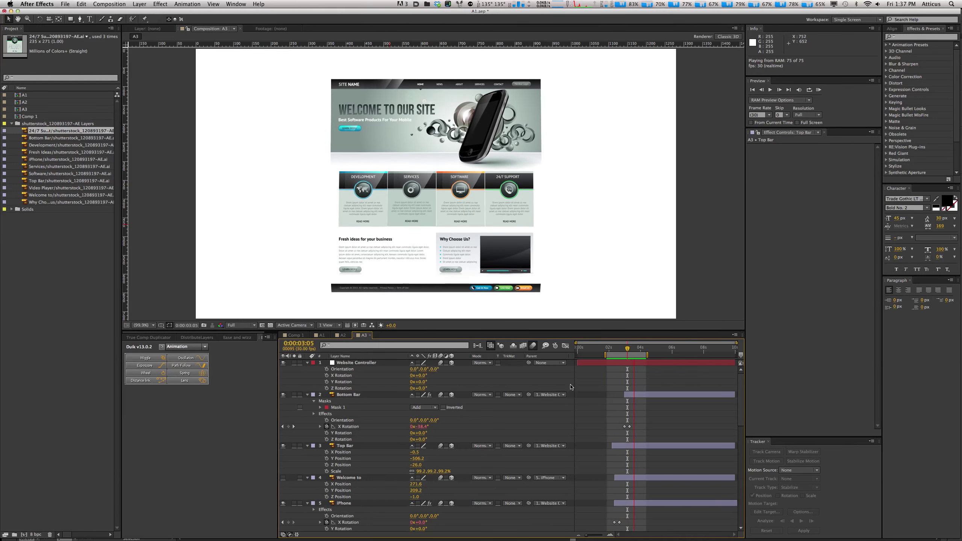
{"action": "key", "text": "space"}
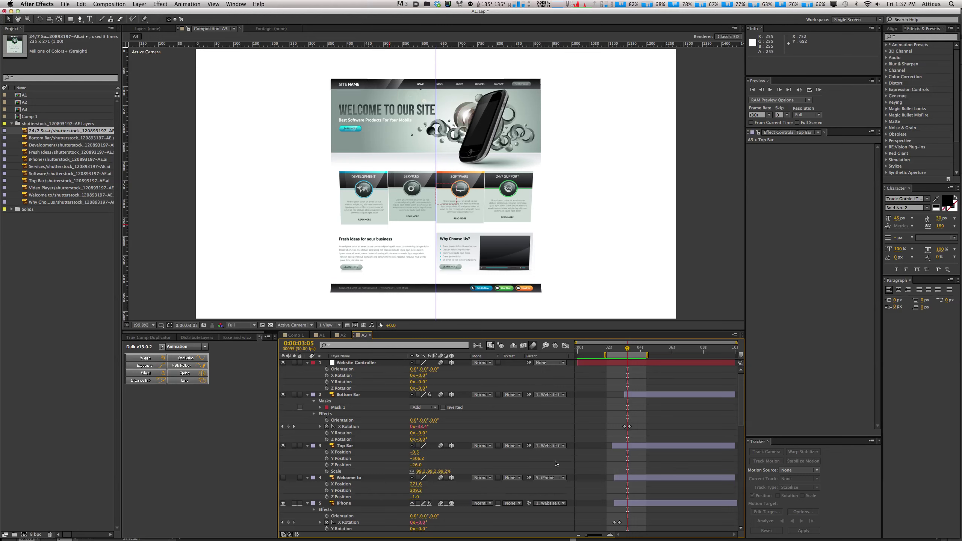
Step: Reveal the Top Bar's animated properties and apply a Duik Spring to its last X Rotation keyframe
{"action": "left_click", "coordinate": [350, 447]}
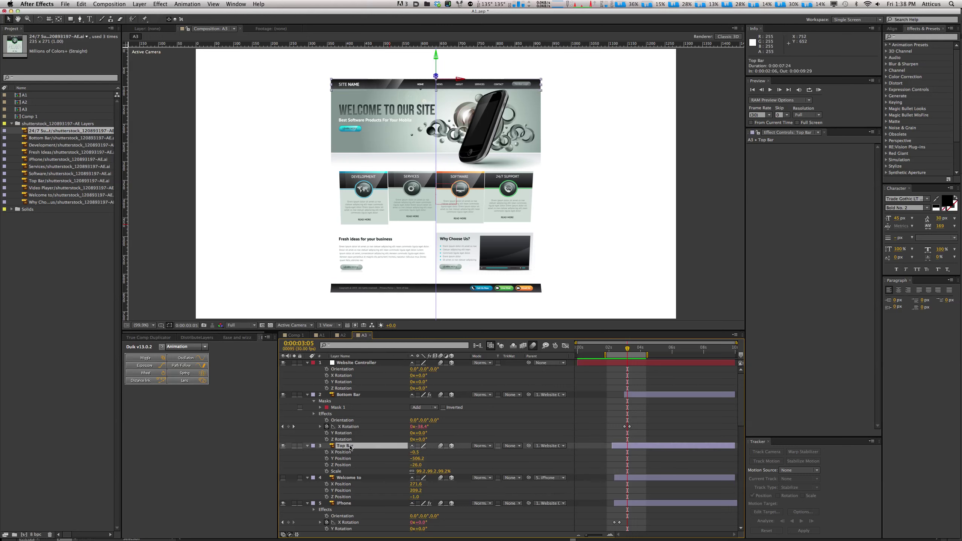
{"action": "key", "text": "e"}
{"action": "key", "text": "e"}
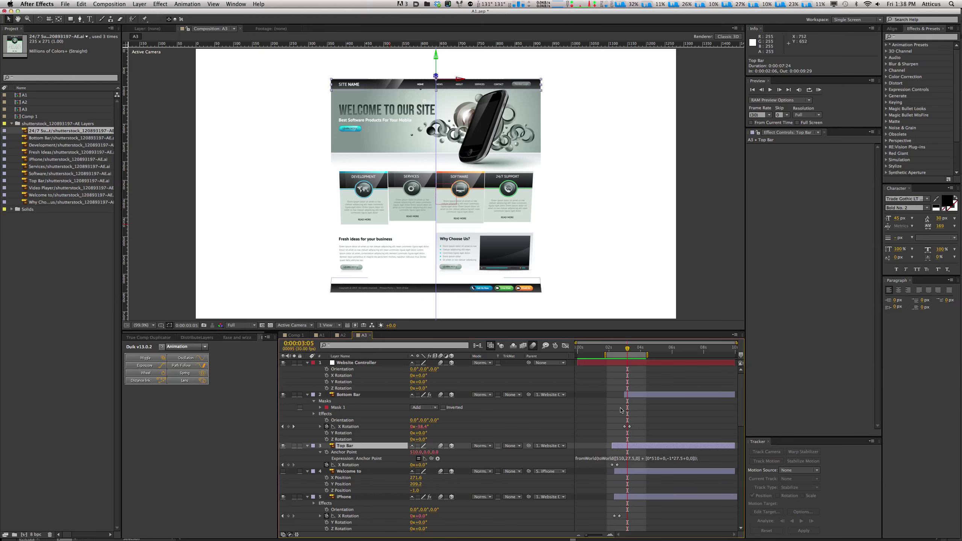
{"action": "mouse_move", "coordinate": [618, 350]}
{"action": "left_mouse_down"}
{"action": "mouse_move", "coordinate": [625, 352]}
{"action": "mouse_move", "coordinate": [610, 357]}
{"action": "mouse_move", "coordinate": [619, 362]}
{"action": "left_mouse_up"}
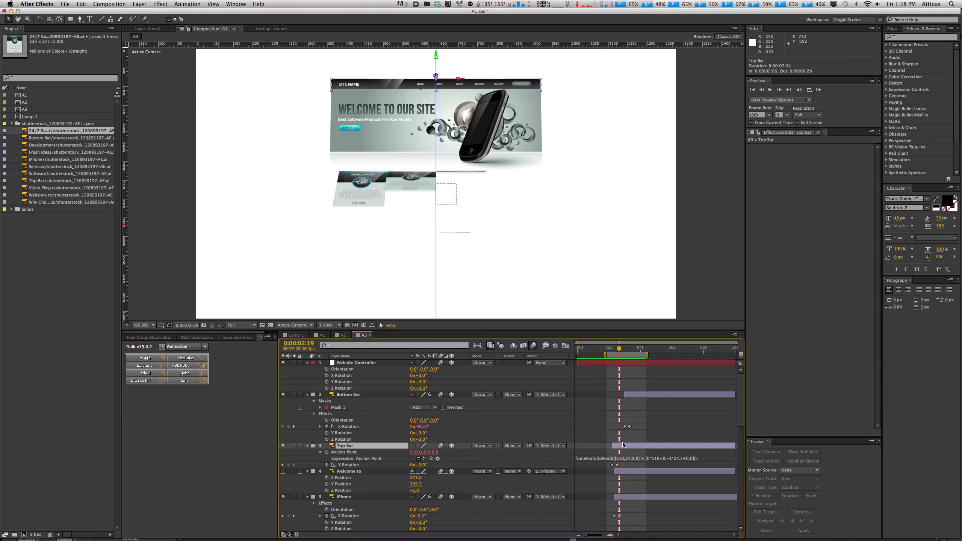
{"action": "left_click", "coordinate": [624, 446]}
{"action": "left_click", "coordinate": [604, 460]}
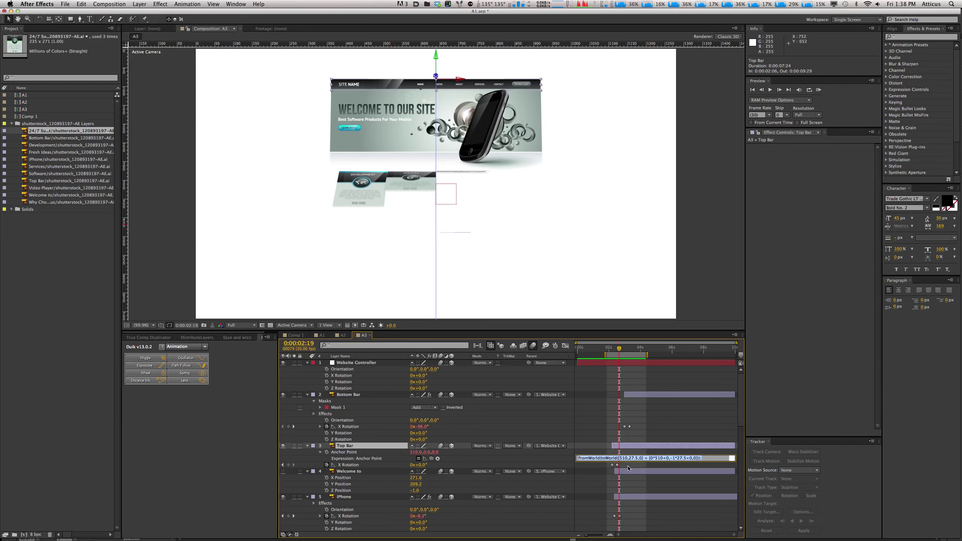
{"action": "left_click", "coordinate": [628, 468]}
{"action": "left_click", "coordinate": [617, 465]}
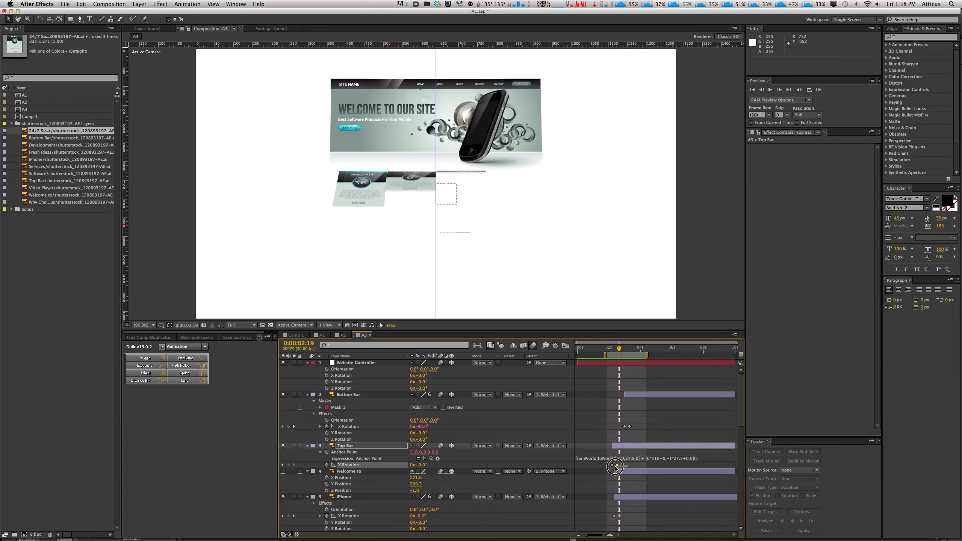
{"action": "left_click", "coordinate": [185, 373]}
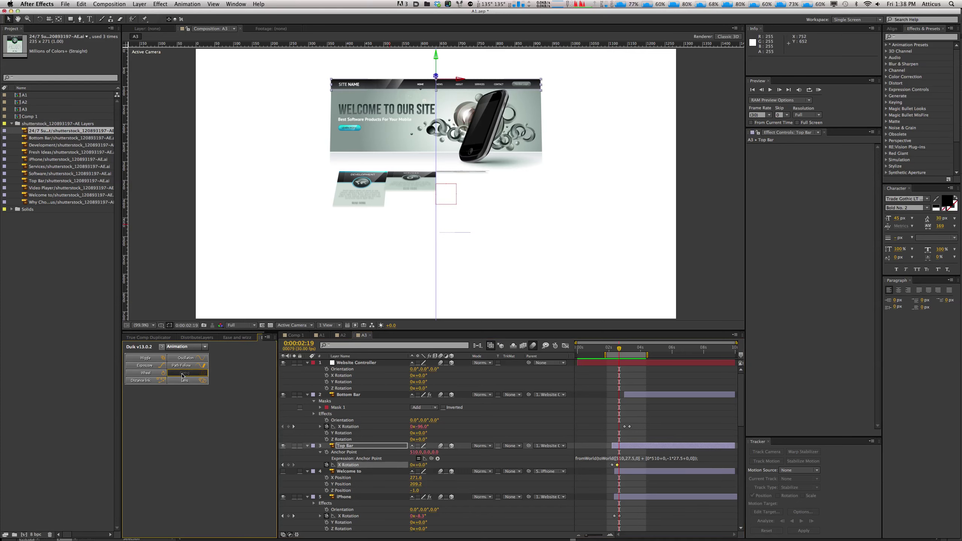
Step: Set the Top Bar spring's Elasticity and Damping to 1 and RAM-preview the bounce
{"action": "left_click", "coordinate": [825, 153]}
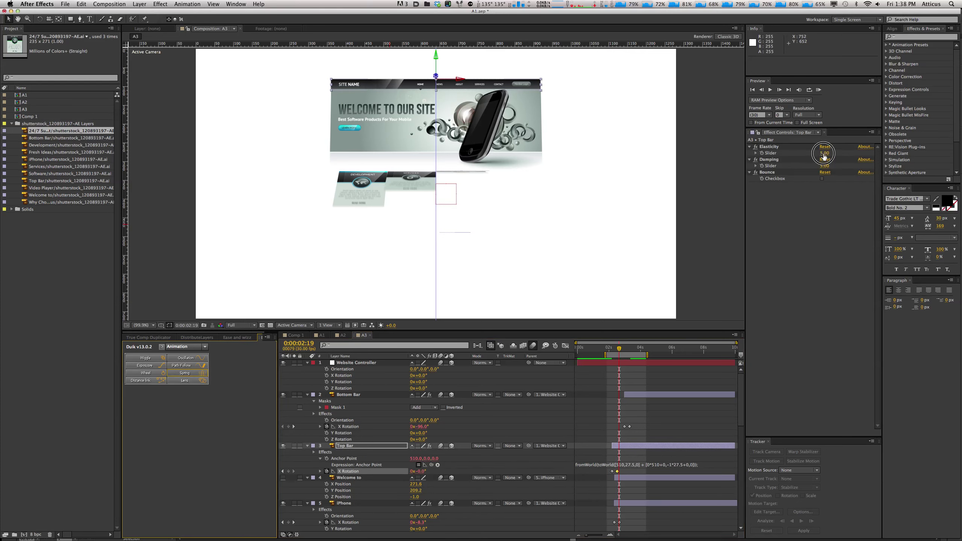
{"action": "type", "text": "1"}
{"action": "left_click", "coordinate": [826, 166]}
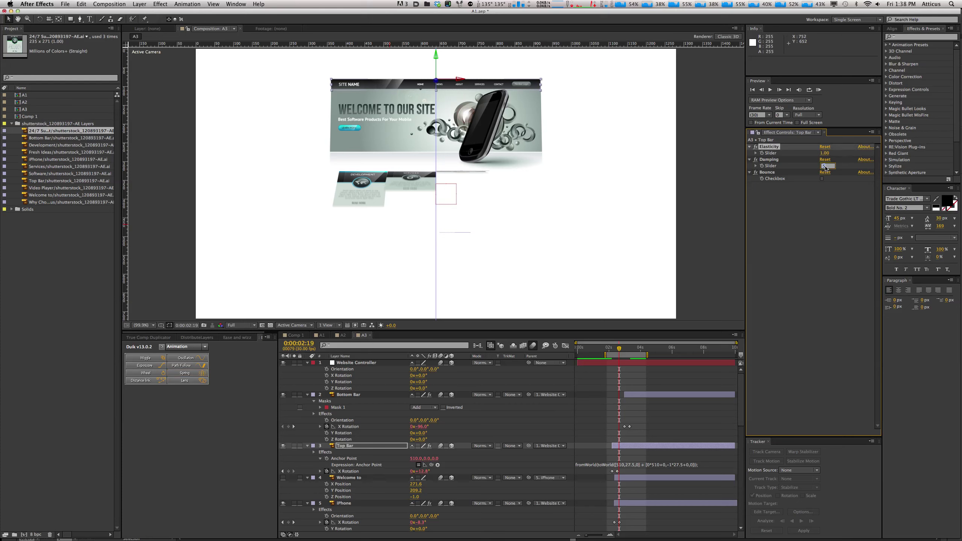
{"action": "type", "text": "1"}
{"action": "key", "text": "Return"}
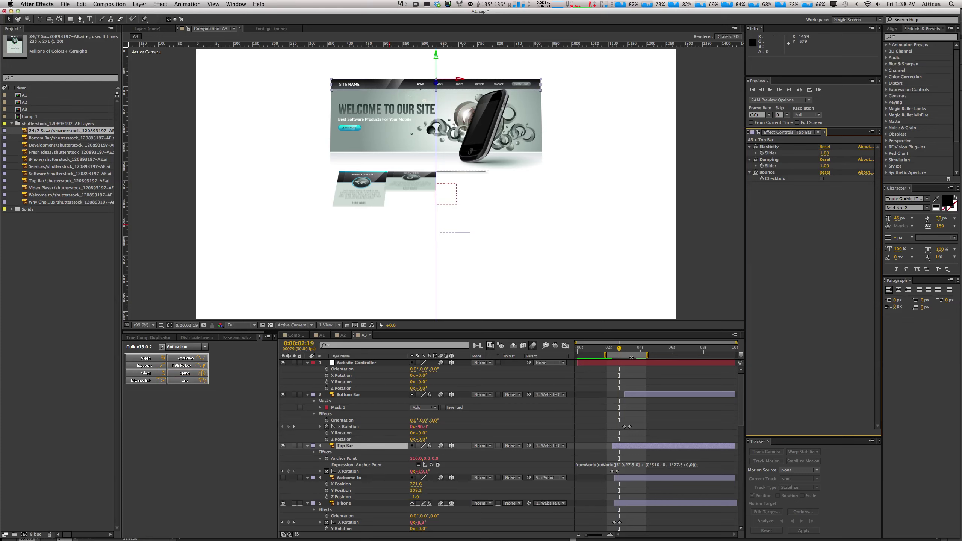
{"action": "left_click_drag", "start_coordinate": [619, 348], "coordinate": [628, 351]}
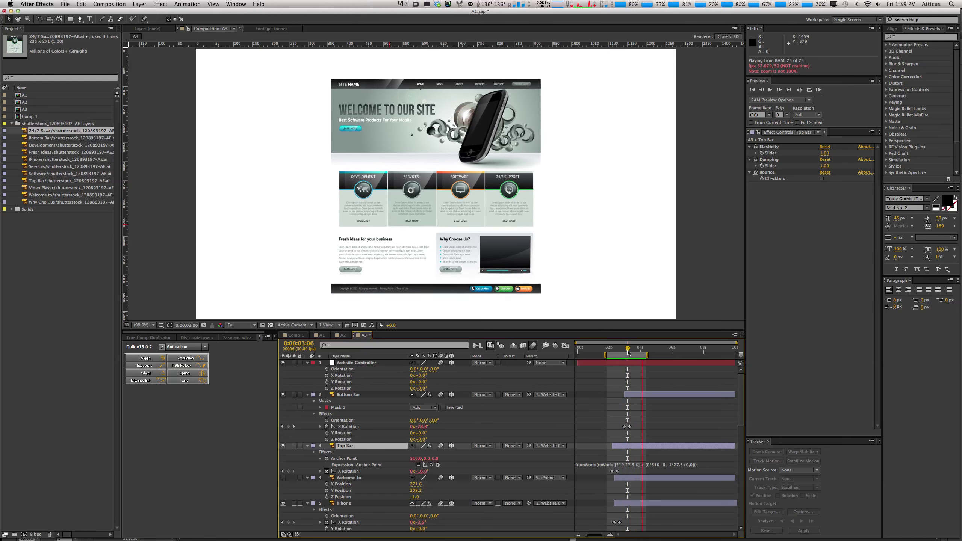
{"action": "key", "text": "space"}
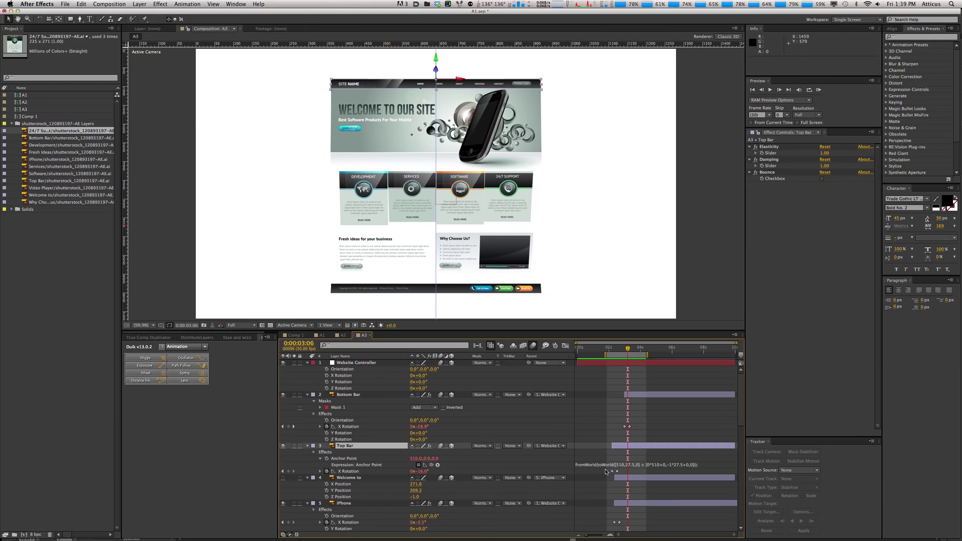
Step: Remove the X Rotation expression and the Elasticity, Damping and Bounce effects from the Top Bar layer
{"action": "left_click", "coordinate": [320, 471]}
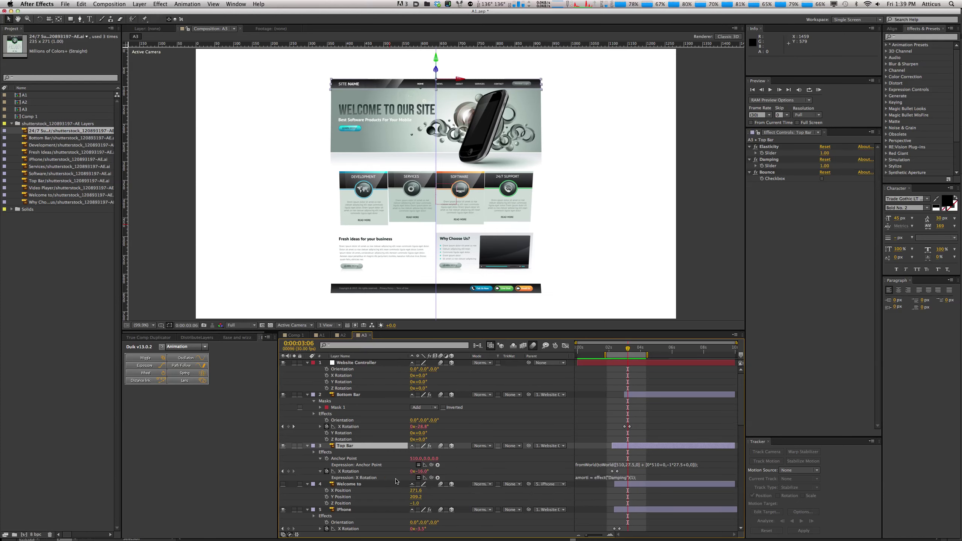
{"action": "left_click", "coordinate": [326, 471], "text": "alt"}
{"action": "left_click", "coordinate": [770, 149]}
{"action": "key", "text": "super+a"}
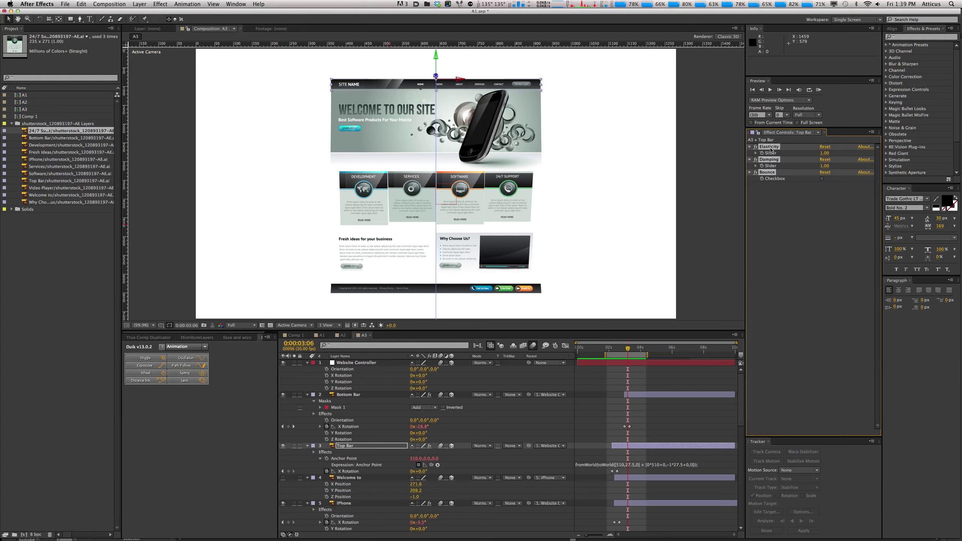
{"action": "key", "text": "Delete"}
{"action": "left_click", "coordinate": [522, 421]}
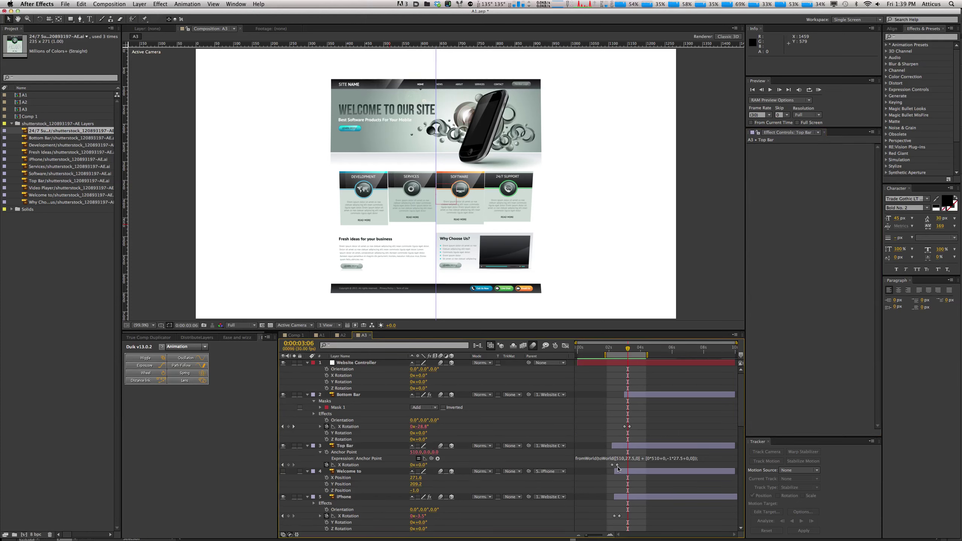
Step: Apply Easy Ease In to the Top Bar's last X Rotation keyframe and RAM-preview the flip-in
{"action": "right_click", "coordinate": [617, 465]}
{"action": "mouse_move", "coordinate": [659, 533]}
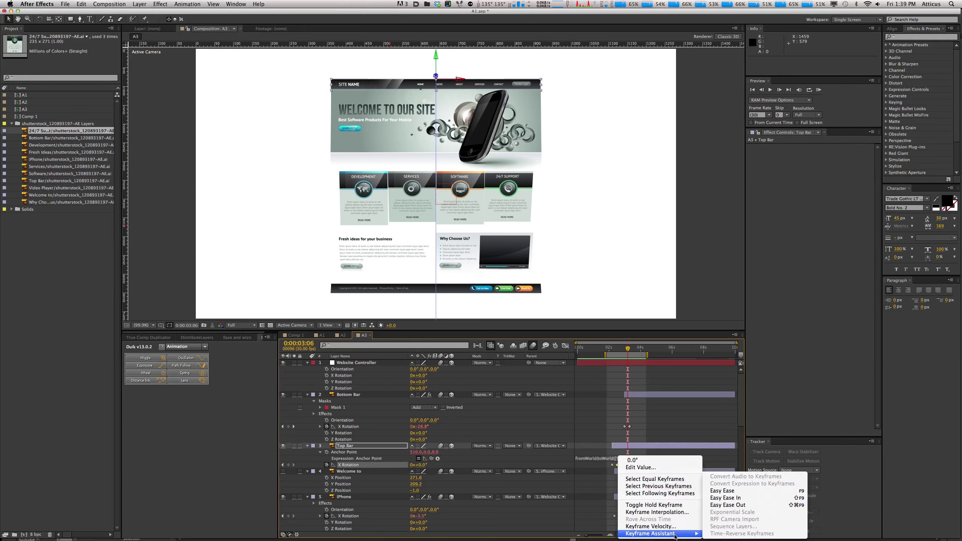
{"action": "left_click", "coordinate": [741, 500]}
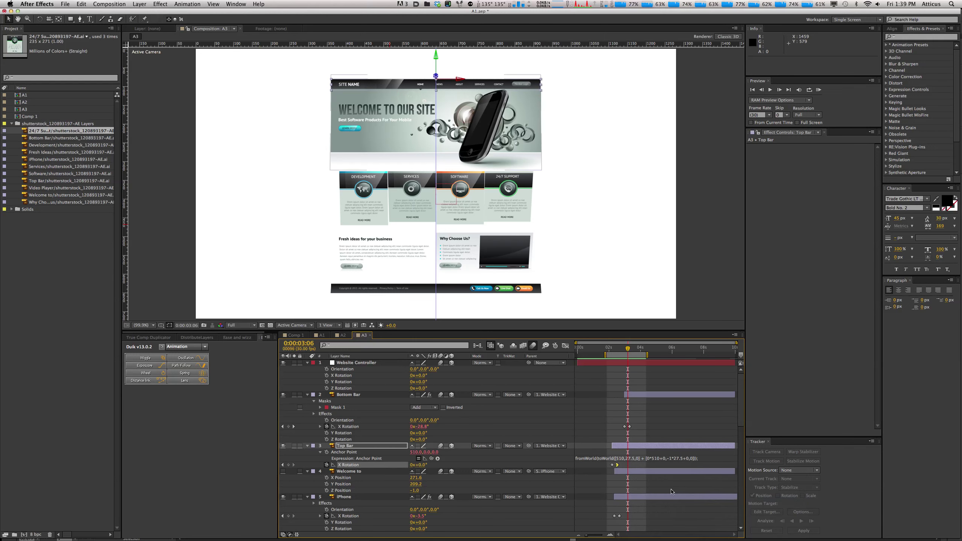
{"action": "left_click", "coordinate": [606, 405]}
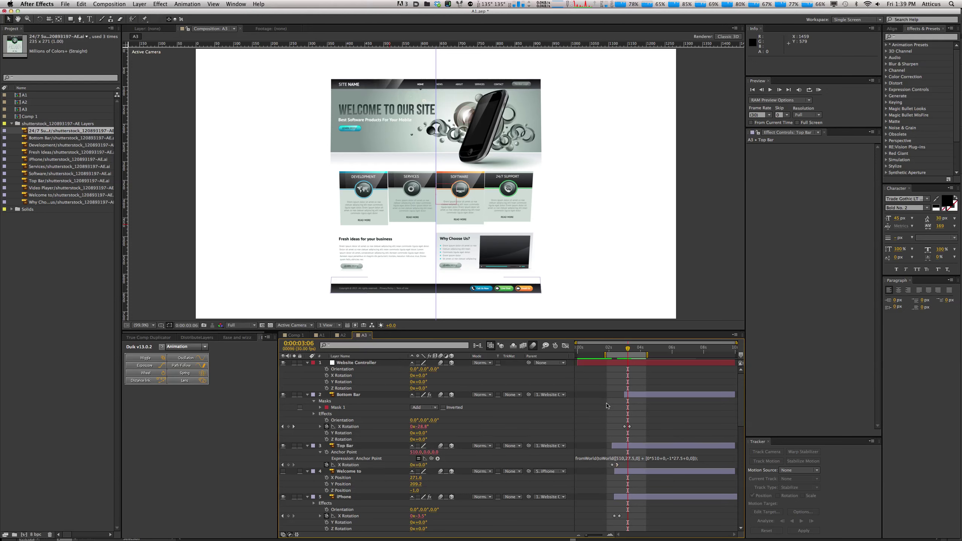
{"action": "key", "text": "KP_0"}
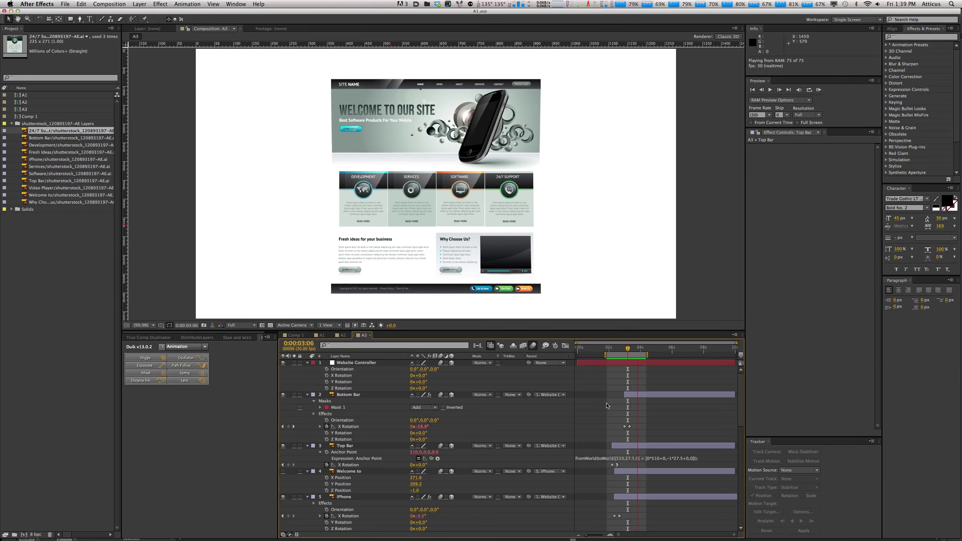
{"action": "key", "text": "space"}
Step: Reveal the Website Controller's position values, try shifting its Y Position and undo the change
{"action": "left_click", "coordinate": [356, 363]}
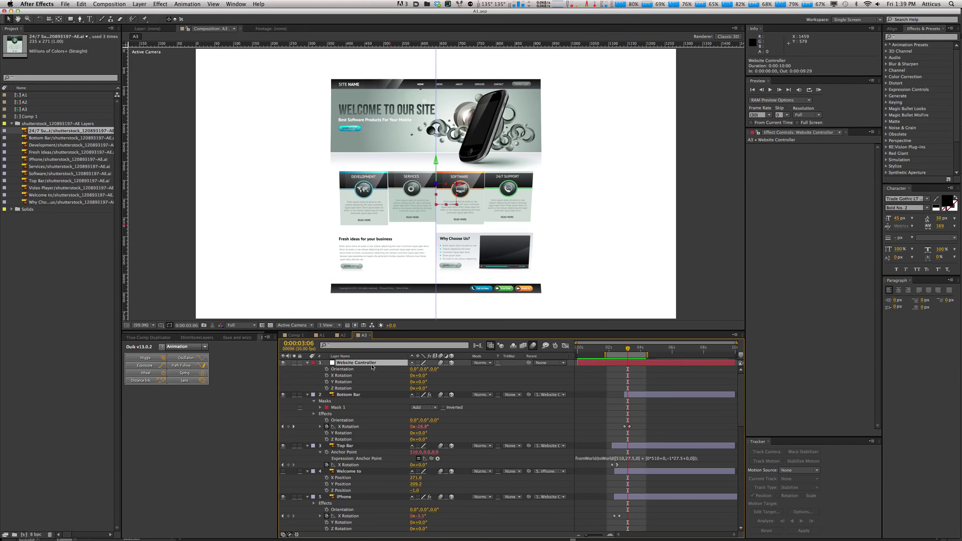
{"action": "key", "text": "p"}
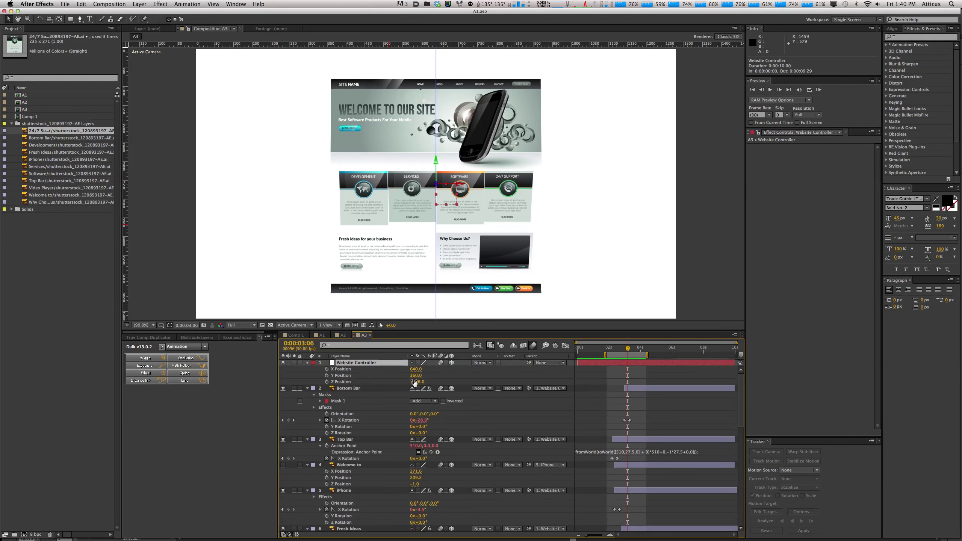
{"action": "left_click_drag", "start_coordinate": [416, 378], "coordinate": [408, 375]}
{"action": "key", "text": "super+z"}
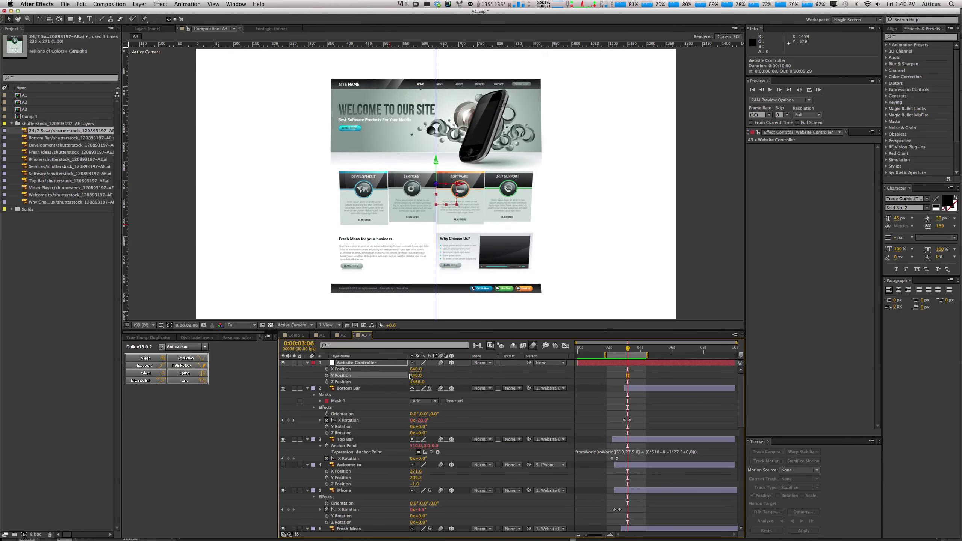
Step: Reveal the Website Controller's rotation values, try turning it around Y, and reset its Y Rotation to 0°
{"action": "key", "text": "r"}
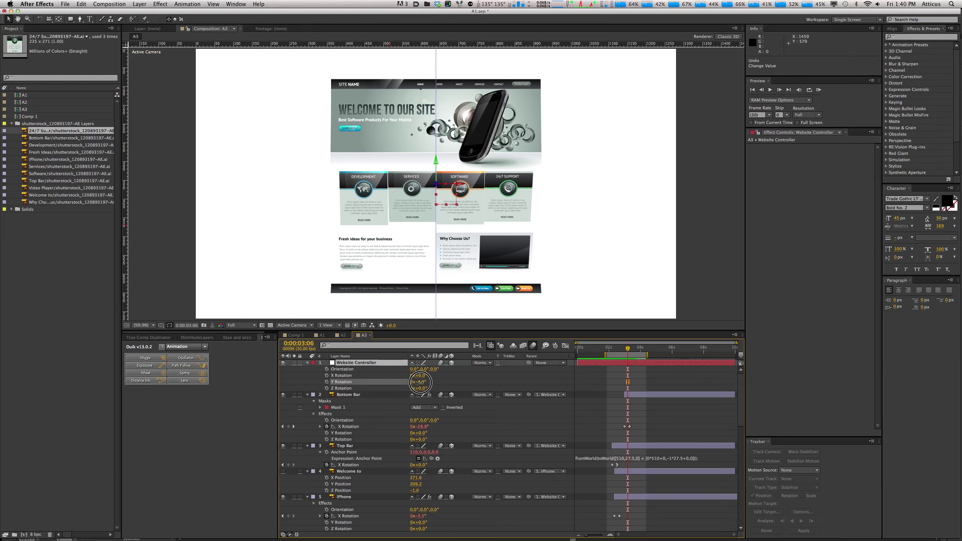
{"action": "left_click_drag", "start_coordinate": [416, 381], "coordinate": [397, 385]}
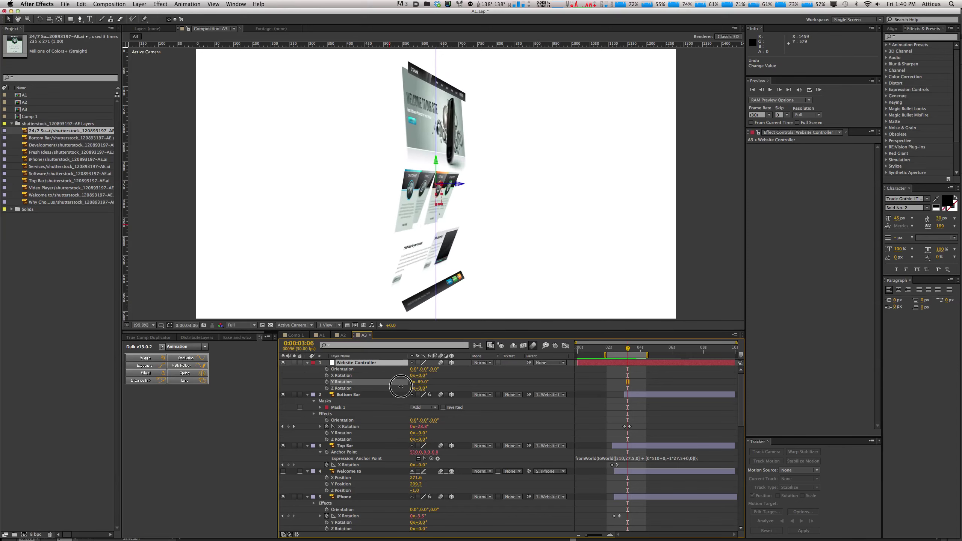
{"action": "left_click_drag", "start_coordinate": [400, 386], "coordinate": [426, 386]}
{"action": "left_click", "coordinate": [426, 385]}
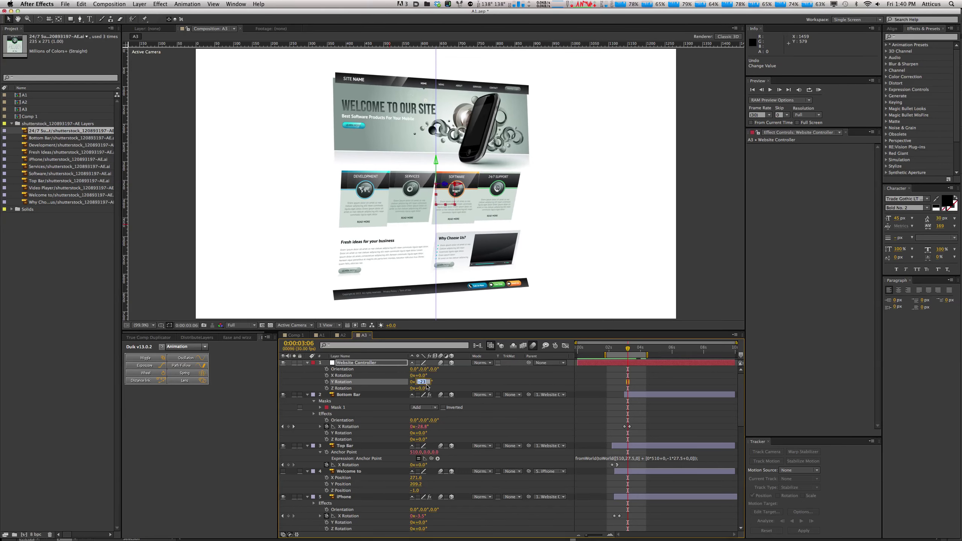
{"action": "type", "text": "0"}
{"action": "key", "text": "Return"}
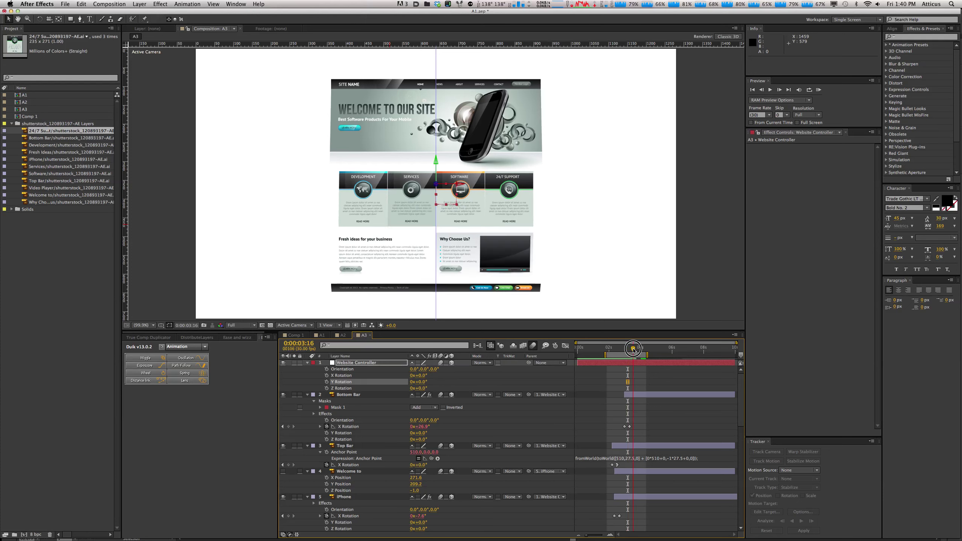
Step: Keyframe the Website Controller's Y Rotation at 0° at 0:00:03:05 and at -14° at 0:00:02:05
{"action": "left_click_drag", "start_coordinate": [633, 351], "coordinate": [628, 351]}
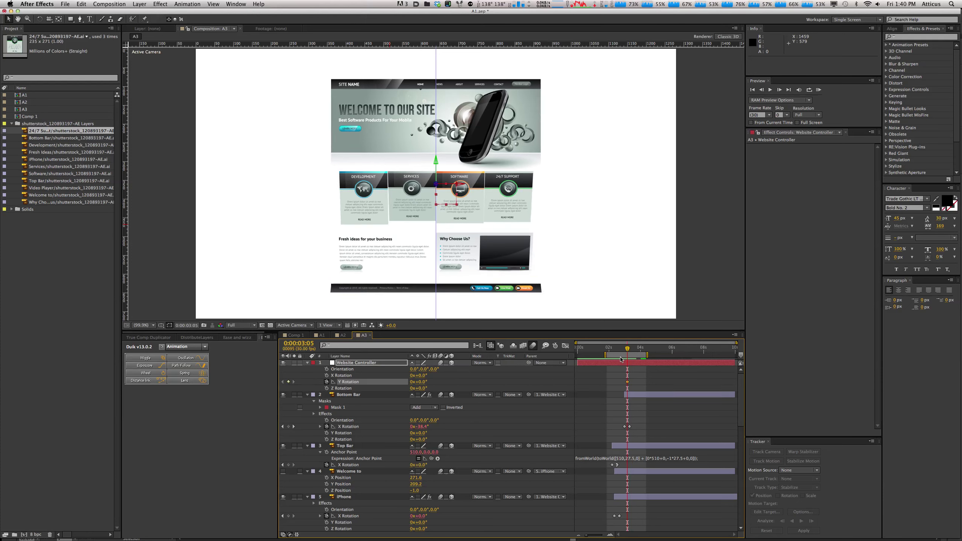
{"action": "left_click_drag", "start_coordinate": [622, 351], "coordinate": [612, 354]}
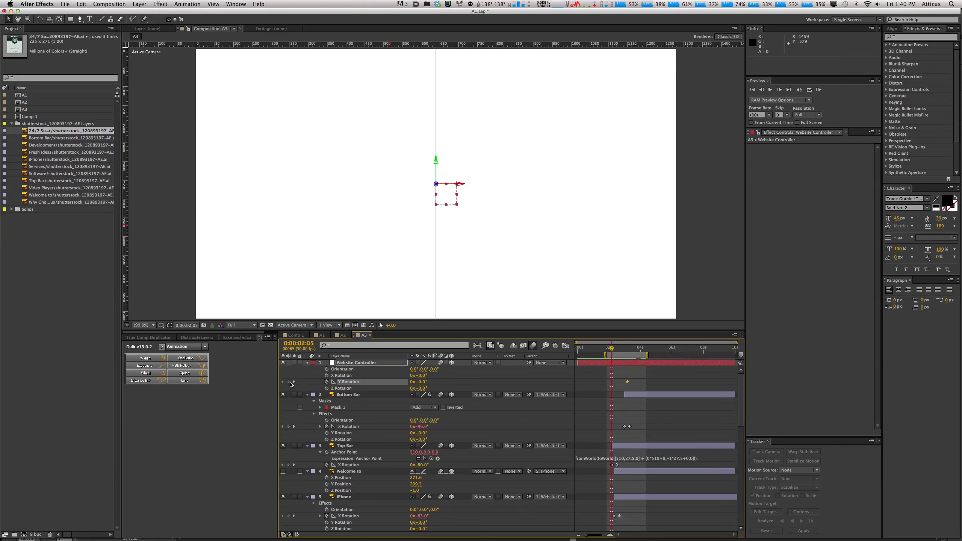
{"action": "left_click_drag", "start_coordinate": [421, 382], "coordinate": [419, 386]}
Step: Apply Easy Ease In to the last Y Rotation keyframe and lengthen its influence handle on the value graph
{"action": "left_click", "coordinate": [627, 382]}
{"action": "right_click", "coordinate": [627, 383]}
{"action": "mouse_move", "coordinate": [689, 463]}
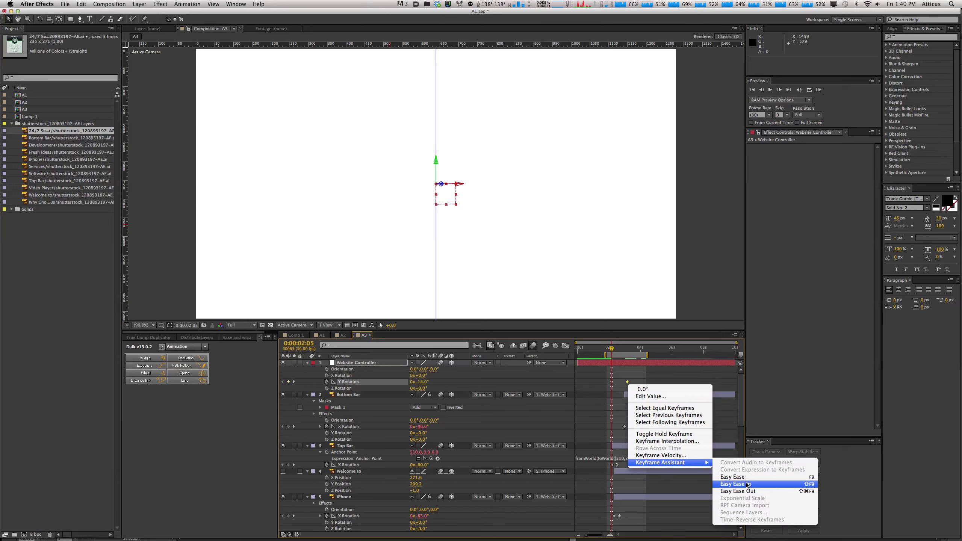
{"action": "left_click", "coordinate": [747, 484]}
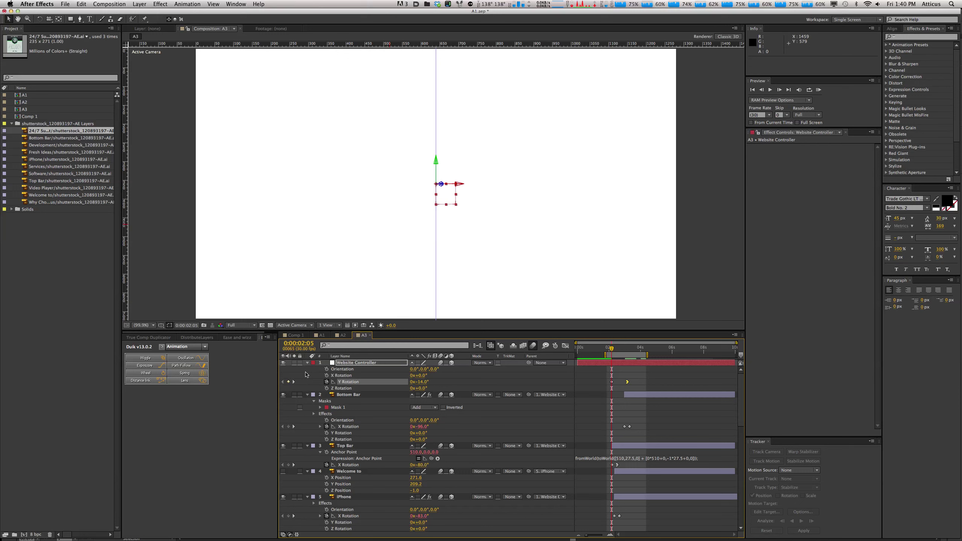
{"action": "left_click", "coordinate": [565, 346]}
{"action": "left_click_drag", "start_coordinate": [622, 372], "coordinate": [598, 371]}
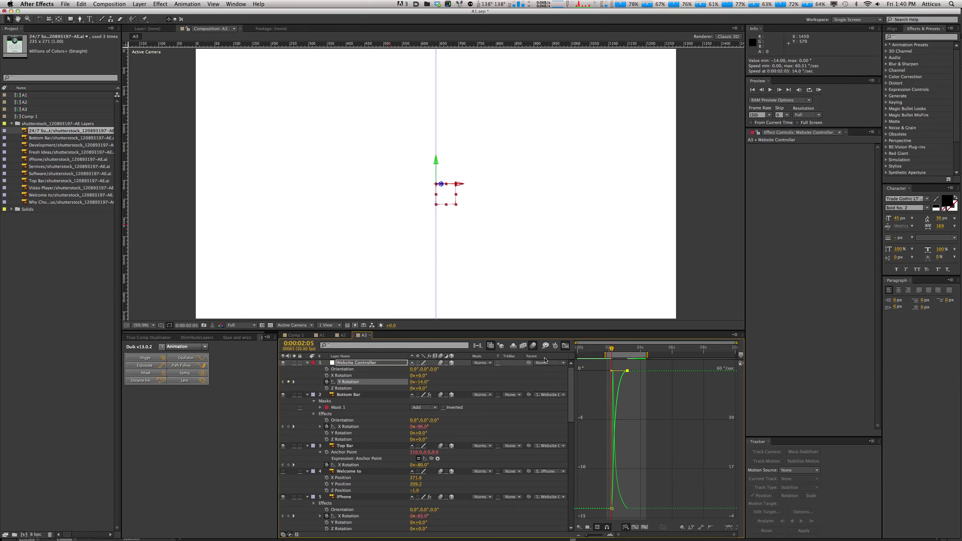
{"action": "left_click", "coordinate": [565, 346]}
Step: Apply Easy Ease Out with a lengthened influence handle to the first Y Rotation keyframe and RAM-preview the turn
{"action": "left_click", "coordinate": [620, 416]}
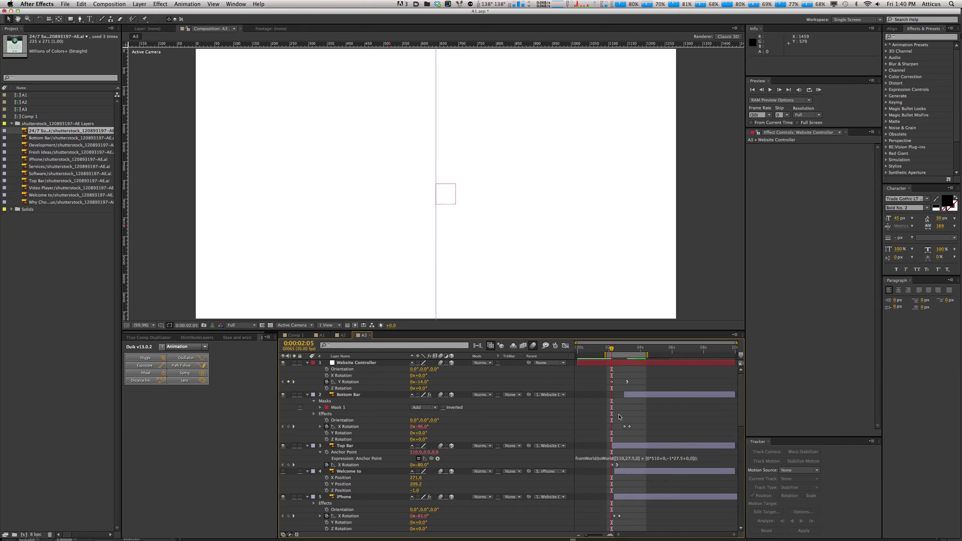
{"action": "right_click", "coordinate": [611, 382]}
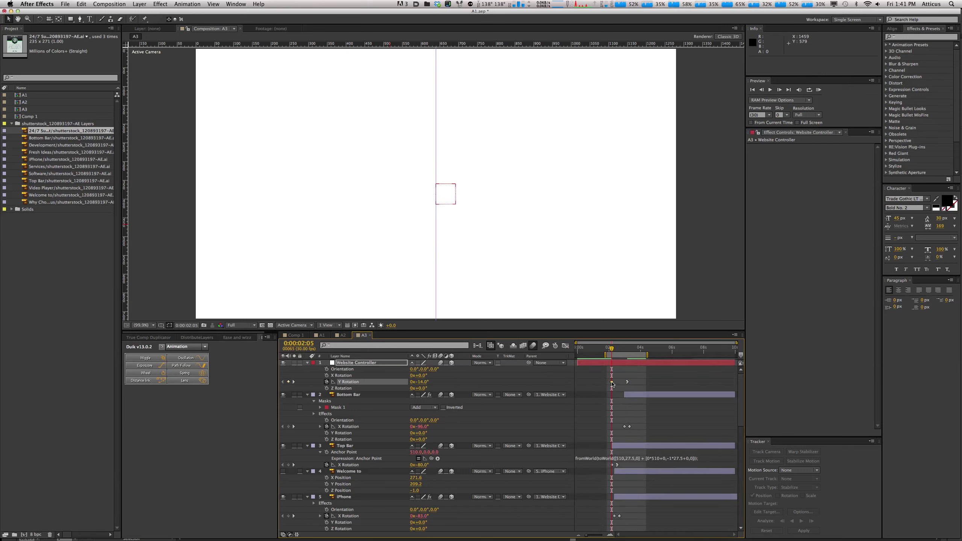
{"action": "mouse_move", "coordinate": [651, 461]}
{"action": "left_click", "coordinate": [728, 489]}
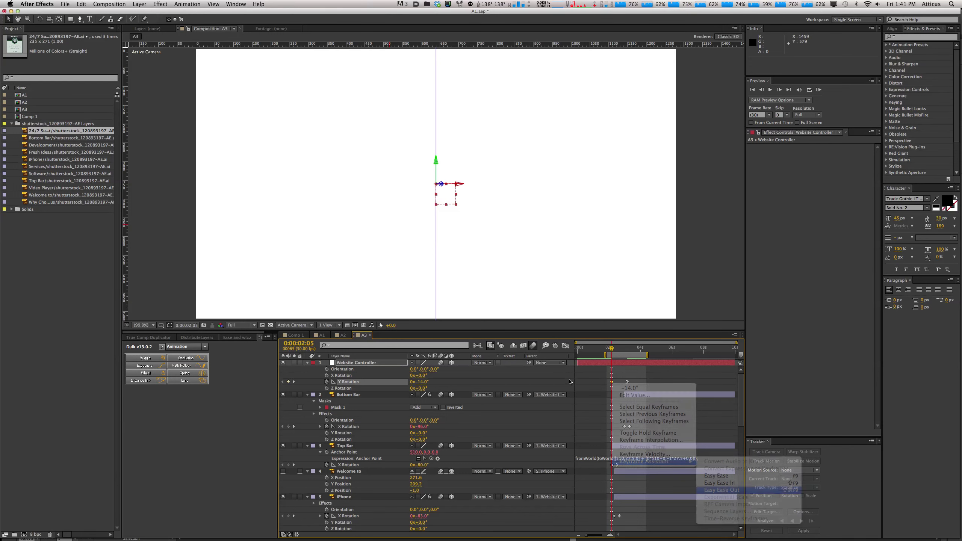
{"action": "left_click", "coordinate": [565, 346]}
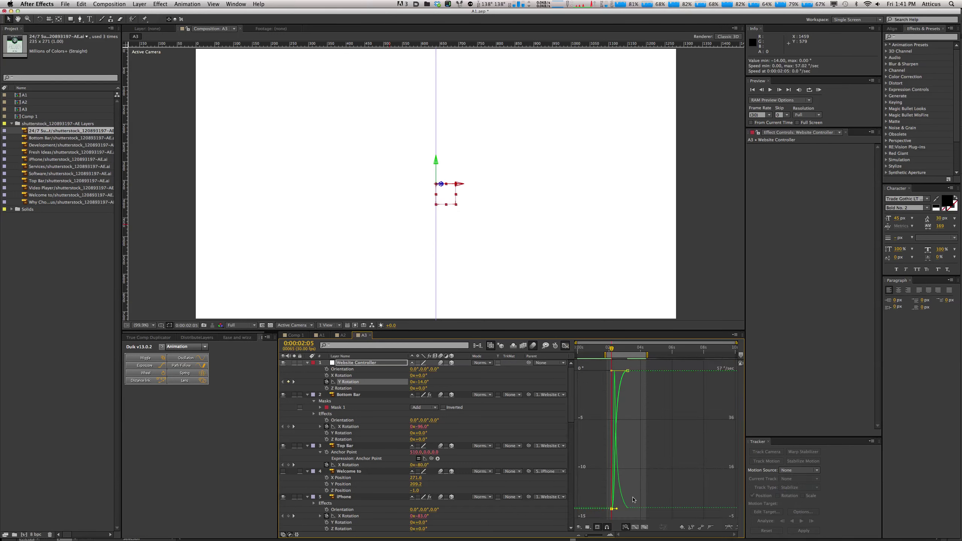
{"action": "left_click_drag", "start_coordinate": [617, 511], "coordinate": [627, 509]}
{"action": "left_click", "coordinate": [565, 346]}
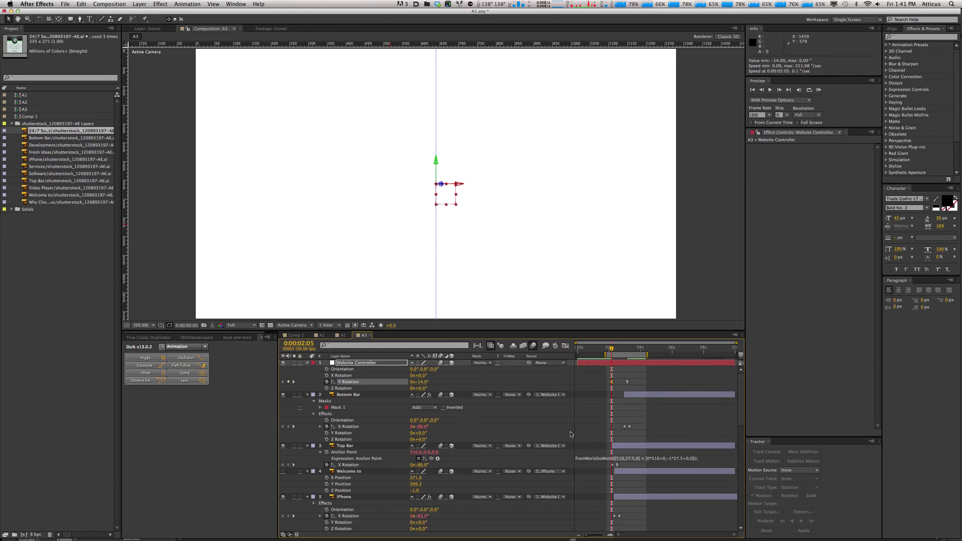
{"action": "left_click", "coordinate": [550, 436]}
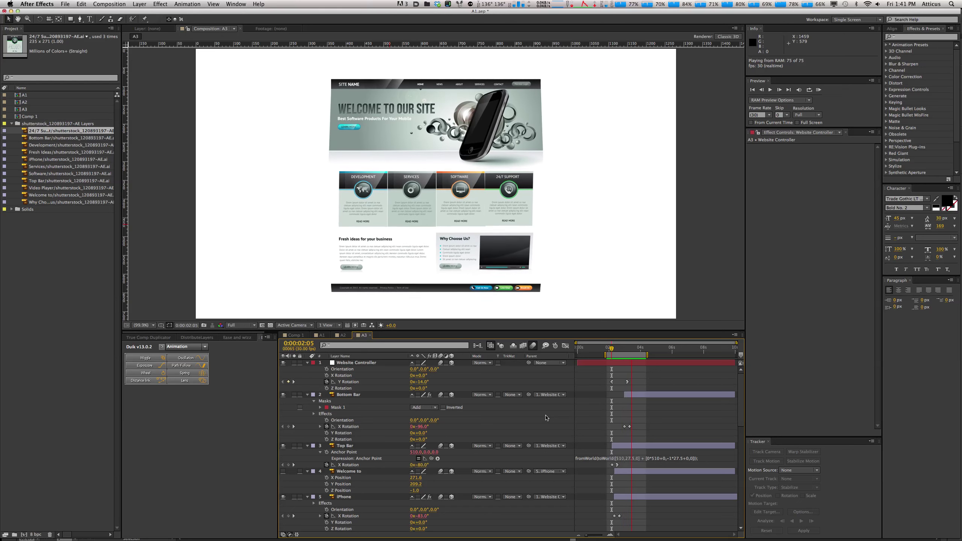
{"action": "key", "text": "space"}
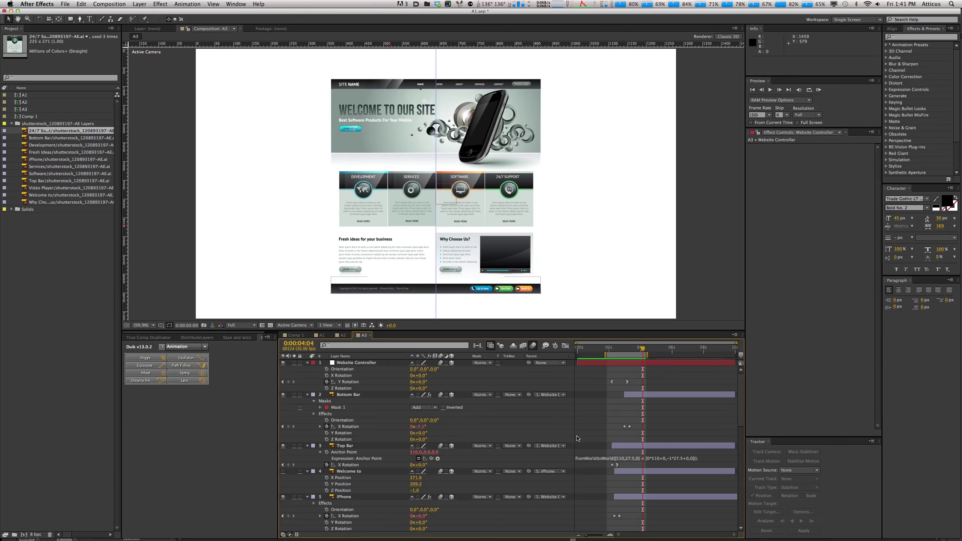
Step: Set the Website Controller's Y Rotation to -46° at 0:00:02:06 and RAM-preview the stronger turn
{"action": "key", "text": "Page_Up"}
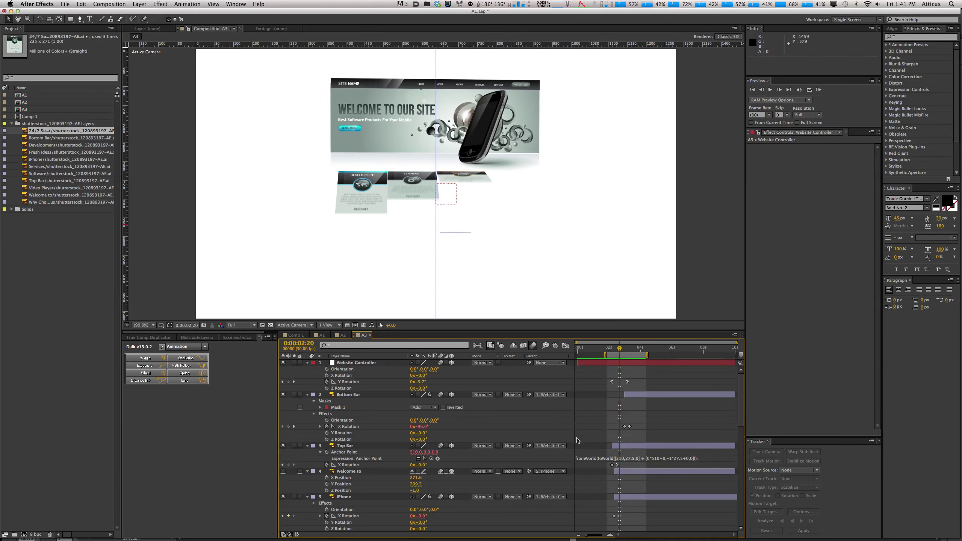
{"action": "key", "text": "Page_Up"}
{"action": "key", "text": "Page_Up"}
{"action": "key", "text": "Page_Up"}
{"action": "key", "text": "Page_Up"}
{"action": "key", "text": "Page_Up"}
{"action": "key", "text": "Page_Up"}
{"action": "key", "text": "Page_Up"}
{"action": "key", "text": "Page_Up"}
{"action": "key", "text": "Page_Up"}
{"action": "key", "text": "Page_Up"}
{"action": "key", "text": "Page_Up"}
{"action": "key", "text": "Page_Up"}
{"action": "key", "text": "Page_Up"}
{"action": "key", "text": "Page_Up"}
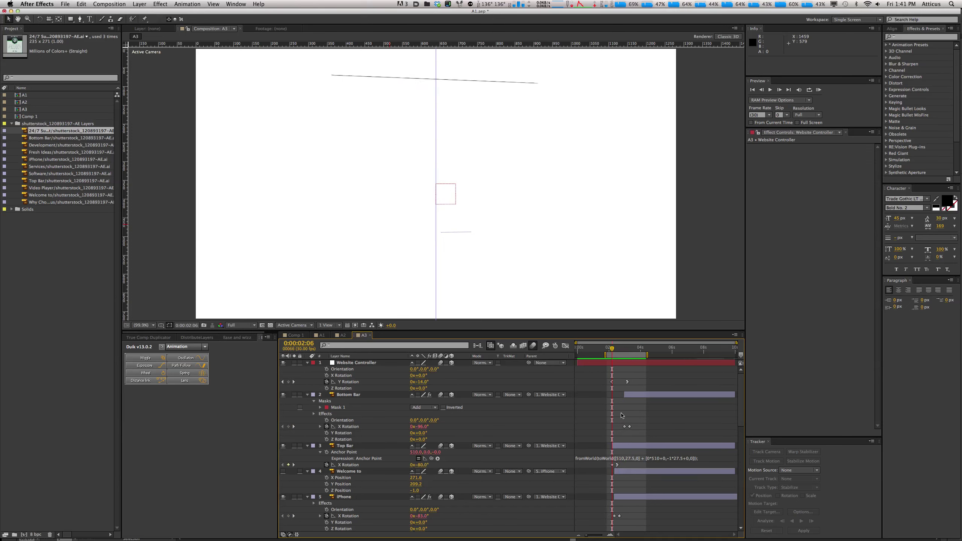
{"action": "left_click_drag", "start_coordinate": [421, 384], "coordinate": [412, 387]}
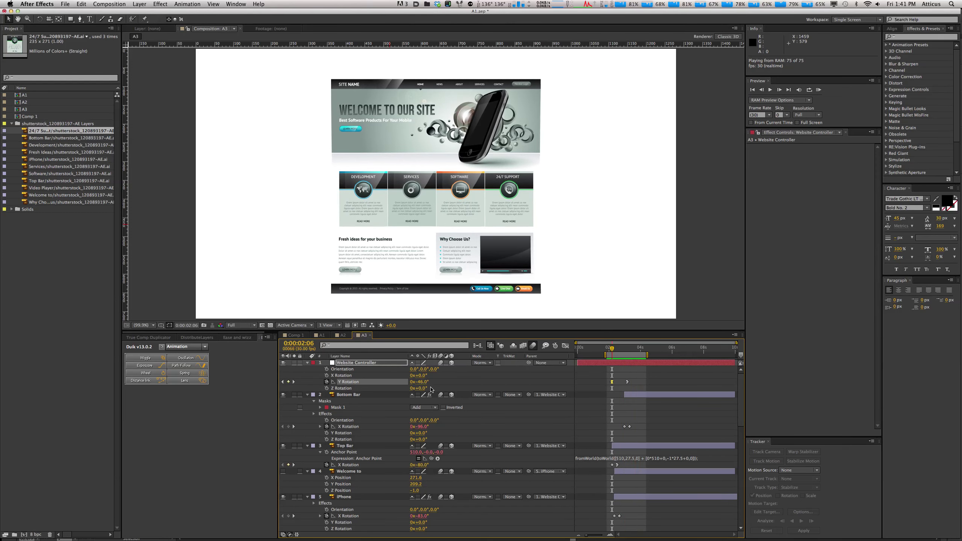
{"action": "key", "text": "space"}
Step: Delete the Website Controller's extra Y Rotation keyframe at 0:00:02:05, just before the -46° keyframe
{"action": "key", "text": "equal"}
{"action": "key", "text": "equal"}
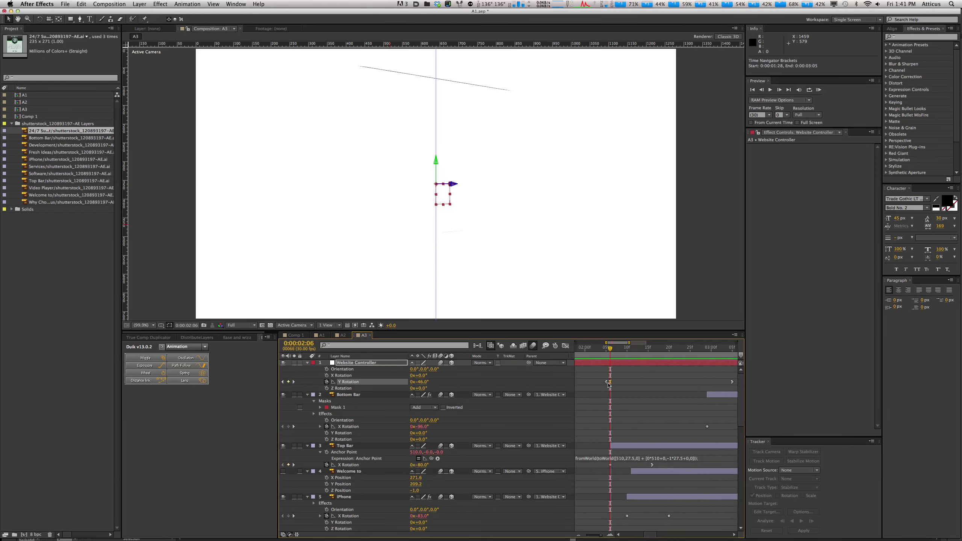
{"action": "left_click", "coordinate": [607, 382]}
{"action": "left_click", "coordinate": [612, 394]}
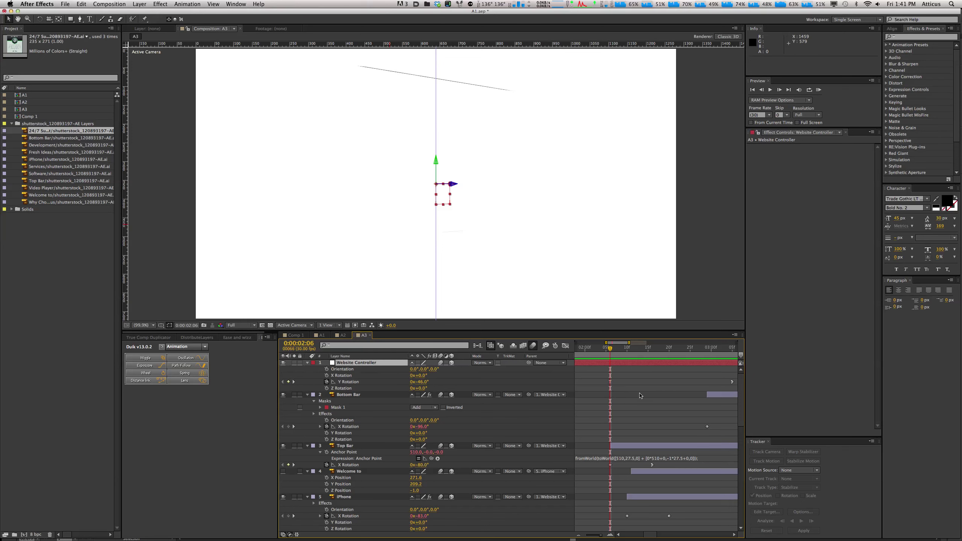
Step: Shorten the influence handle of the Y Rotation keyframe at 0:00:03:05 to about half the curve and RAM-preview the motion
{"action": "left_click", "coordinate": [731, 351]}
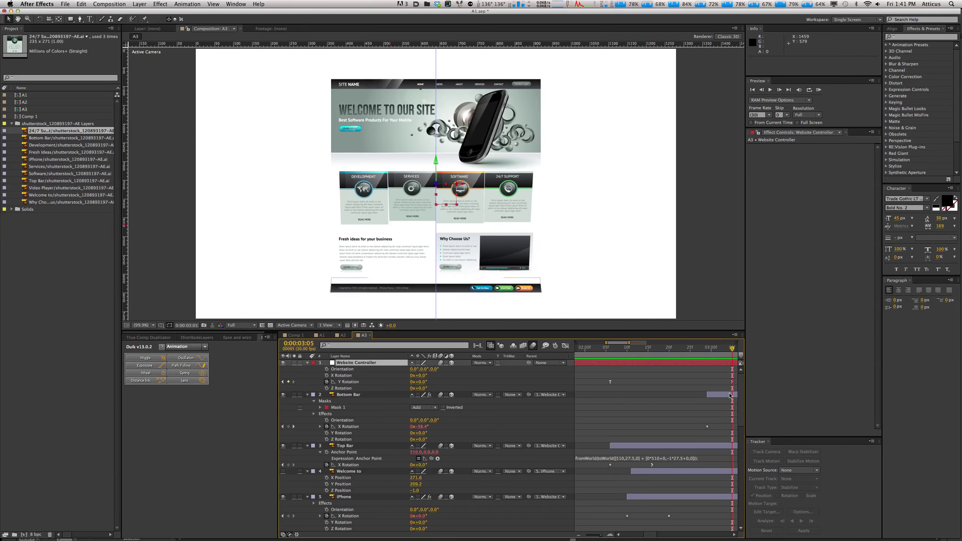
{"action": "left_click", "coordinate": [732, 381]}
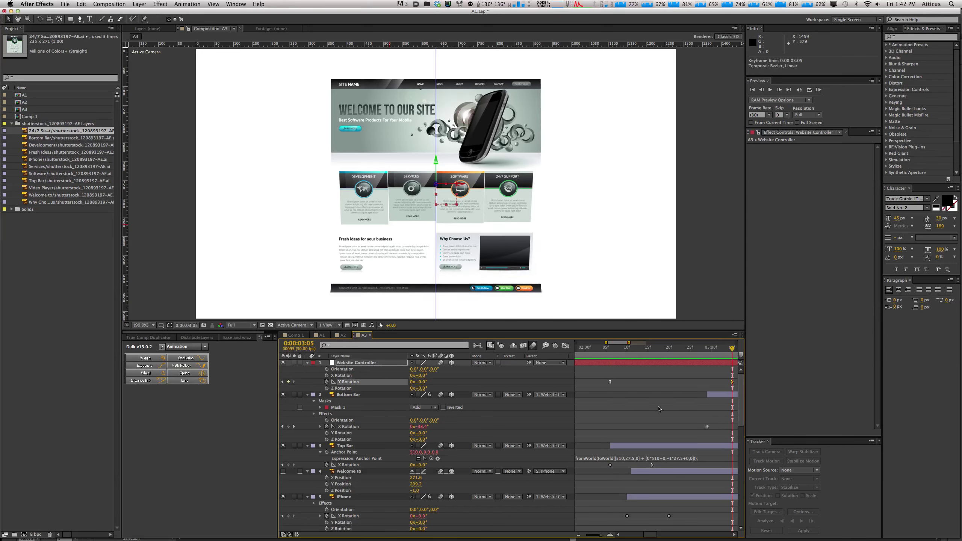
{"action": "left_click", "coordinate": [565, 346]}
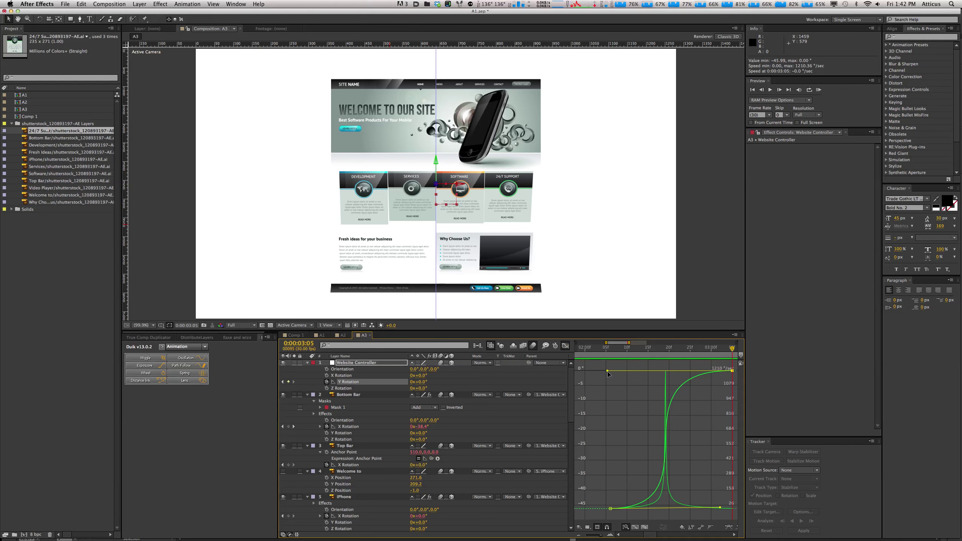
{"action": "left_click_drag", "start_coordinate": [607, 371], "coordinate": [672, 372]}
{"action": "left_click", "coordinate": [564, 346]}
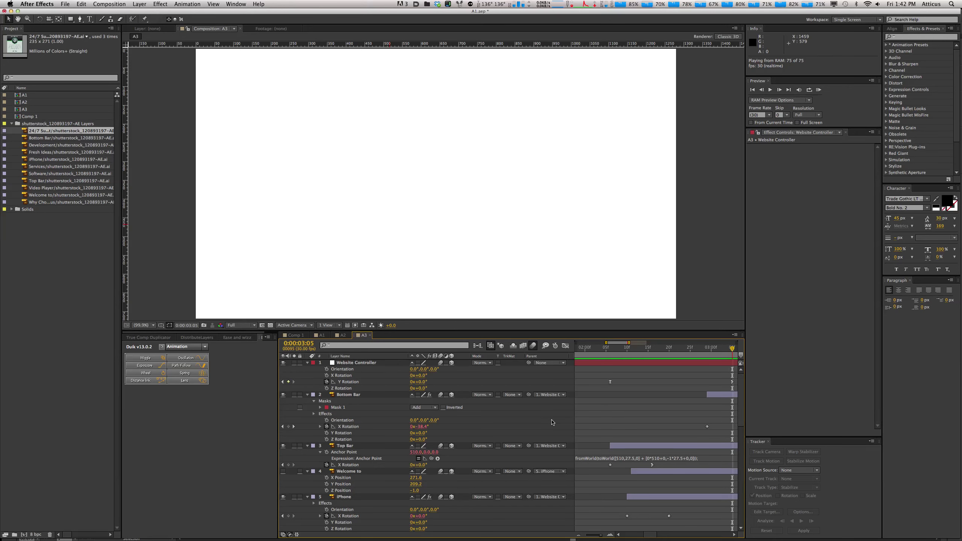
{"action": "key", "text": "space"}
Step: Convert the -46° Y Rotation keyframe at 0:00:02:06 to linear and reapply Easy Ease Out to it
{"action": "left_click", "coordinate": [610, 381]}
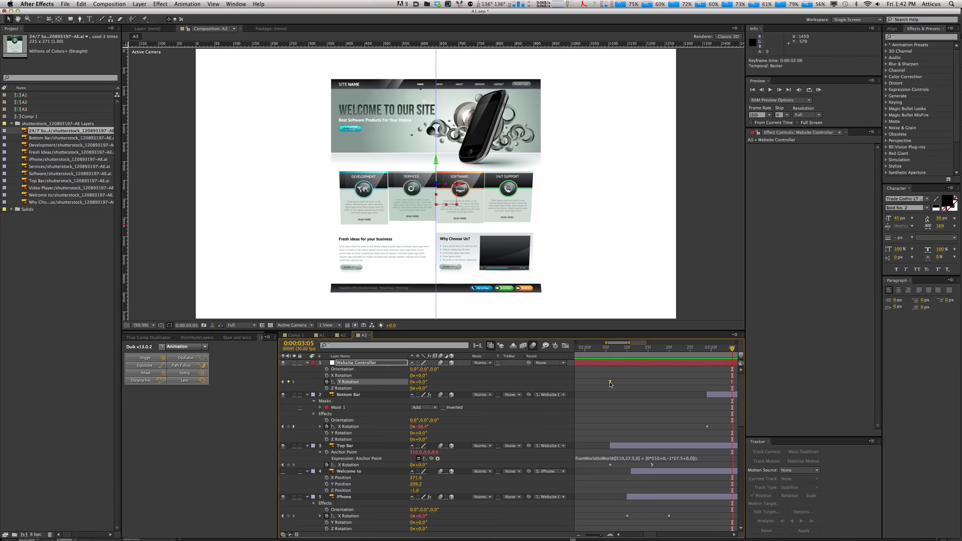
{"action": "right_click", "coordinate": [610, 382]}
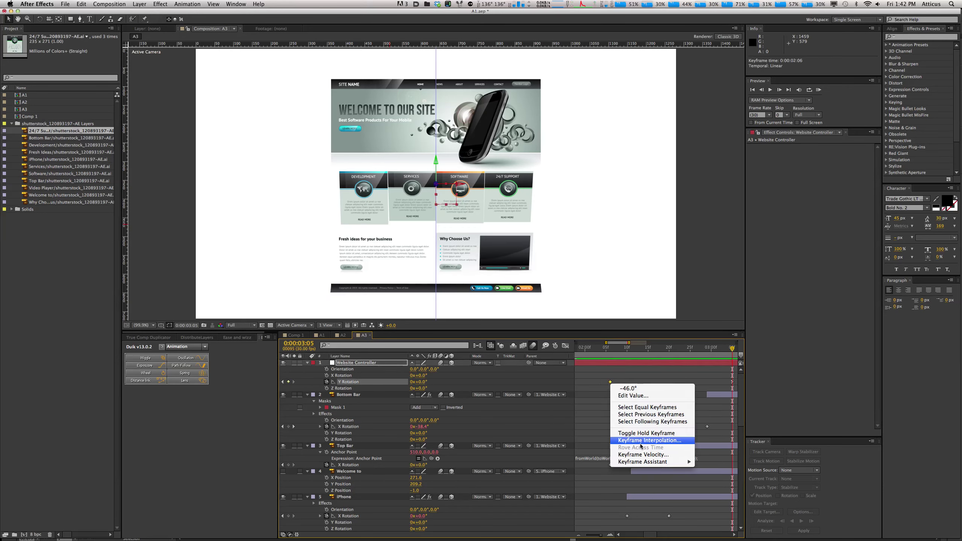
{"action": "mouse_move", "coordinate": [690, 461]}
{"action": "left_click", "coordinate": [718, 484]}
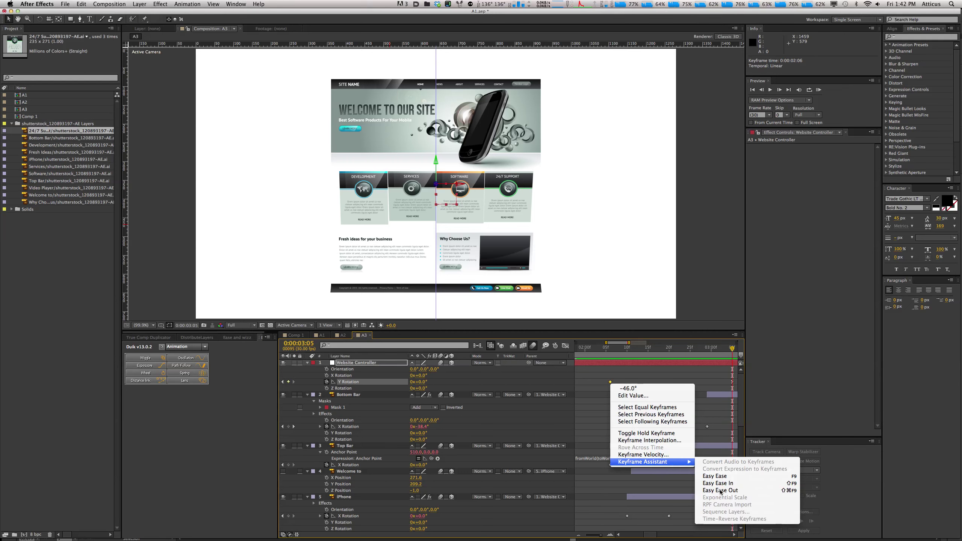
Step: Shorten the influence handles of both Y Rotation keyframes on the value graph for a steadier turn
{"action": "left_click", "coordinate": [566, 346]}
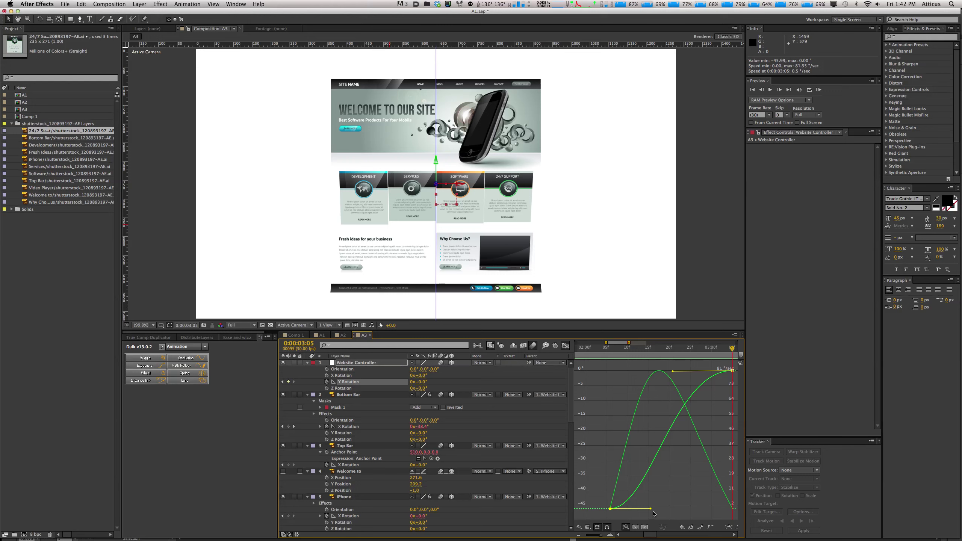
{"action": "left_click_drag", "start_coordinate": [651, 508], "coordinate": [628, 508]}
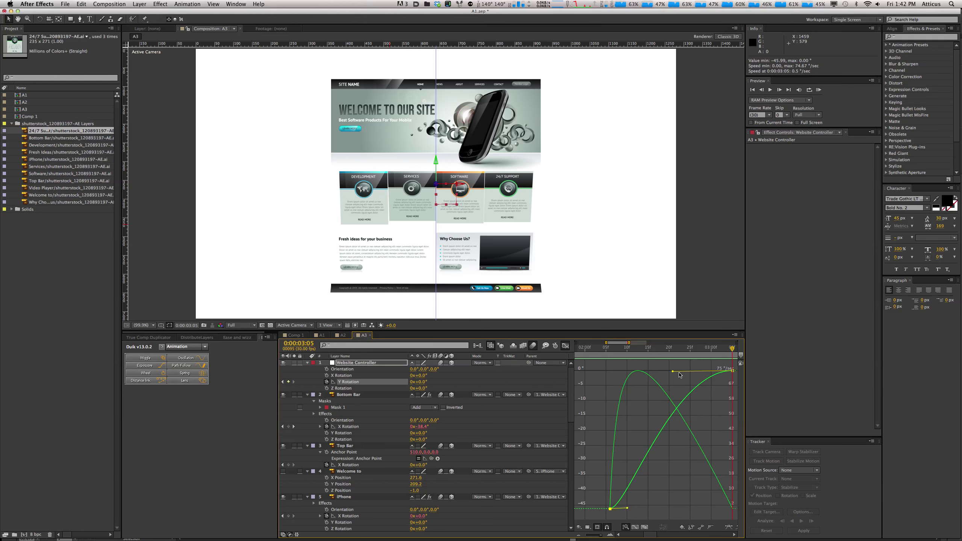
{"action": "left_click_drag", "start_coordinate": [674, 371], "coordinate": [711, 370]}
{"action": "left_click", "coordinate": [565, 346]}
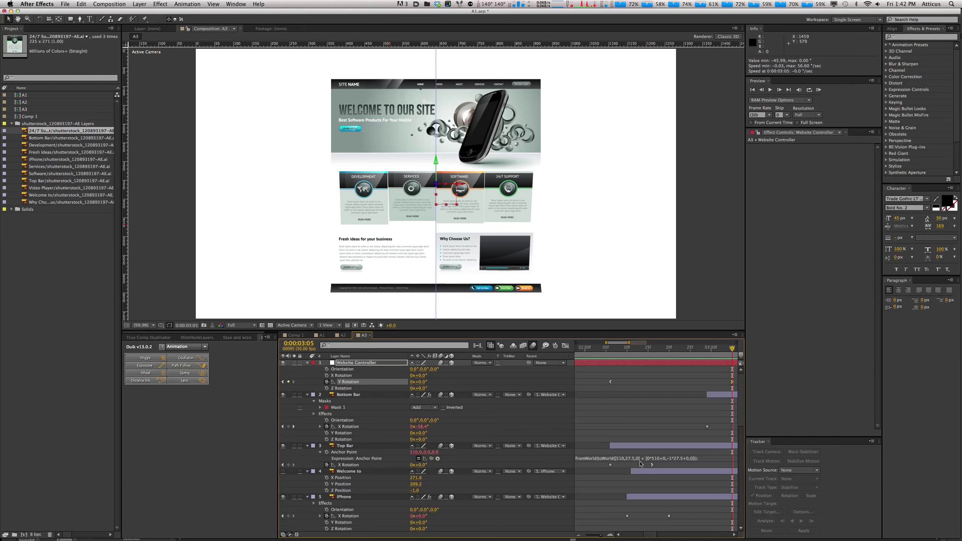
Step: RAM-preview the website flip-in with its Y Rotation turn and save the project
{"action": "left_click", "coordinate": [588, 429]}
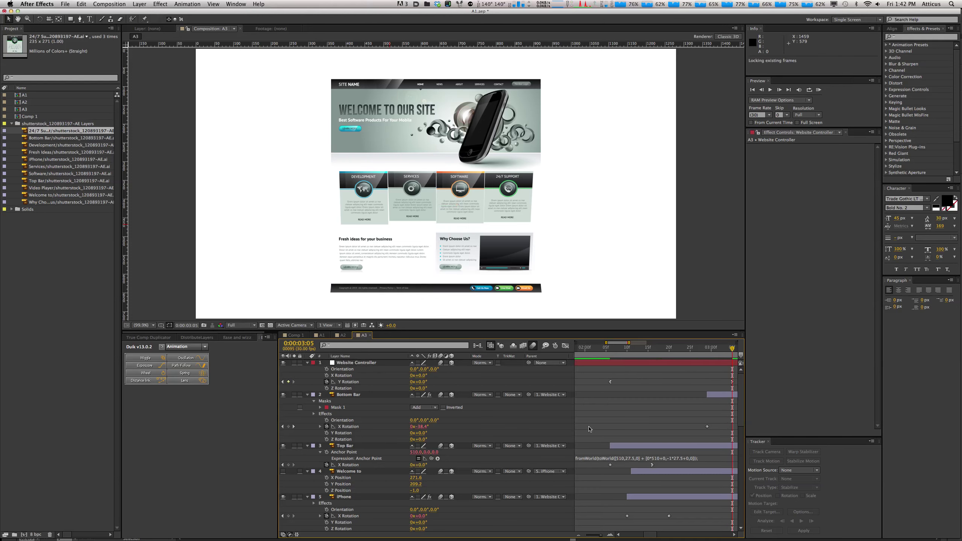
{"action": "key", "text": "KP_0"}
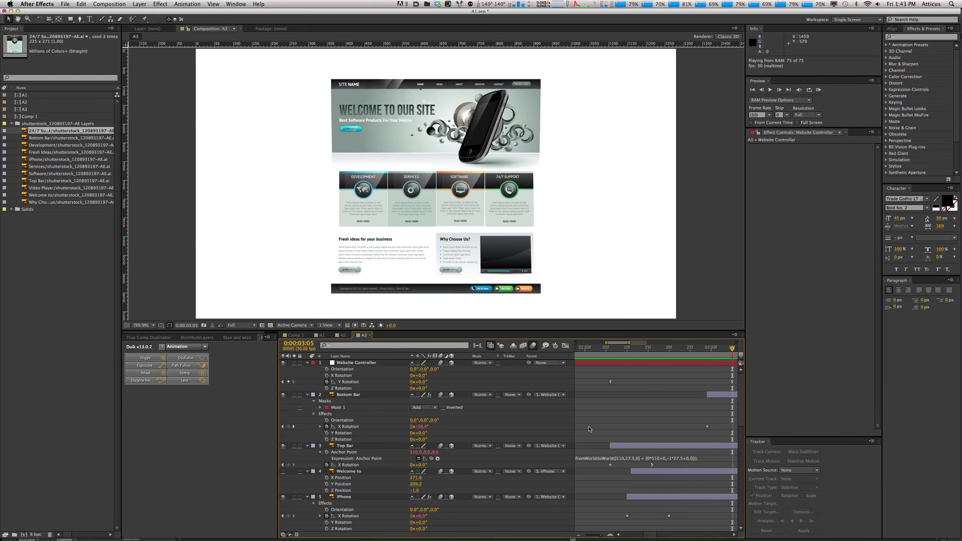
{"action": "key", "text": "space"}
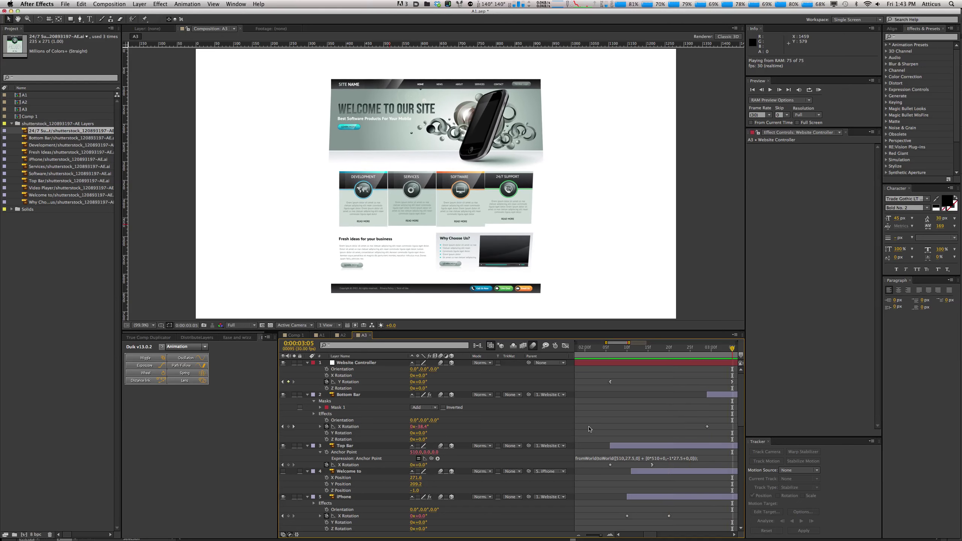
{"action": "key", "text": "super+s"}
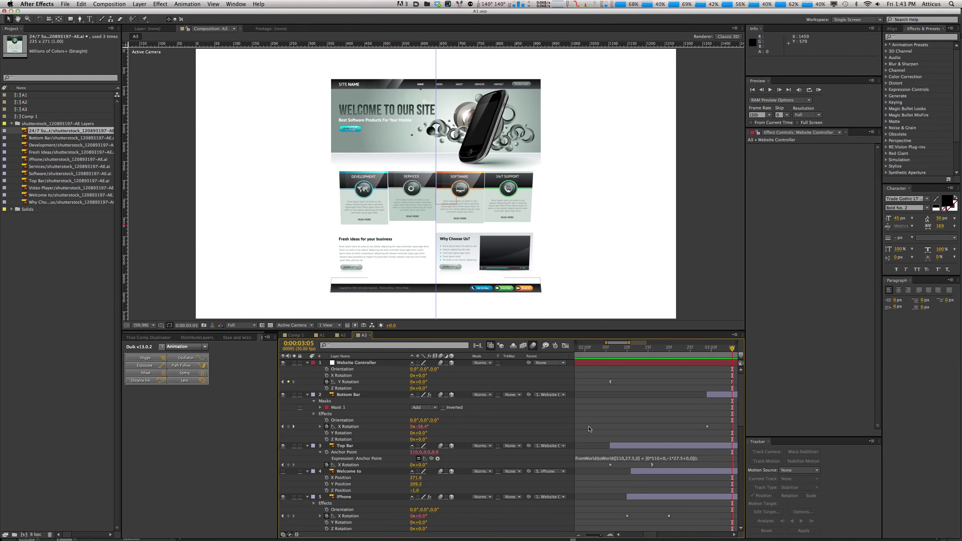